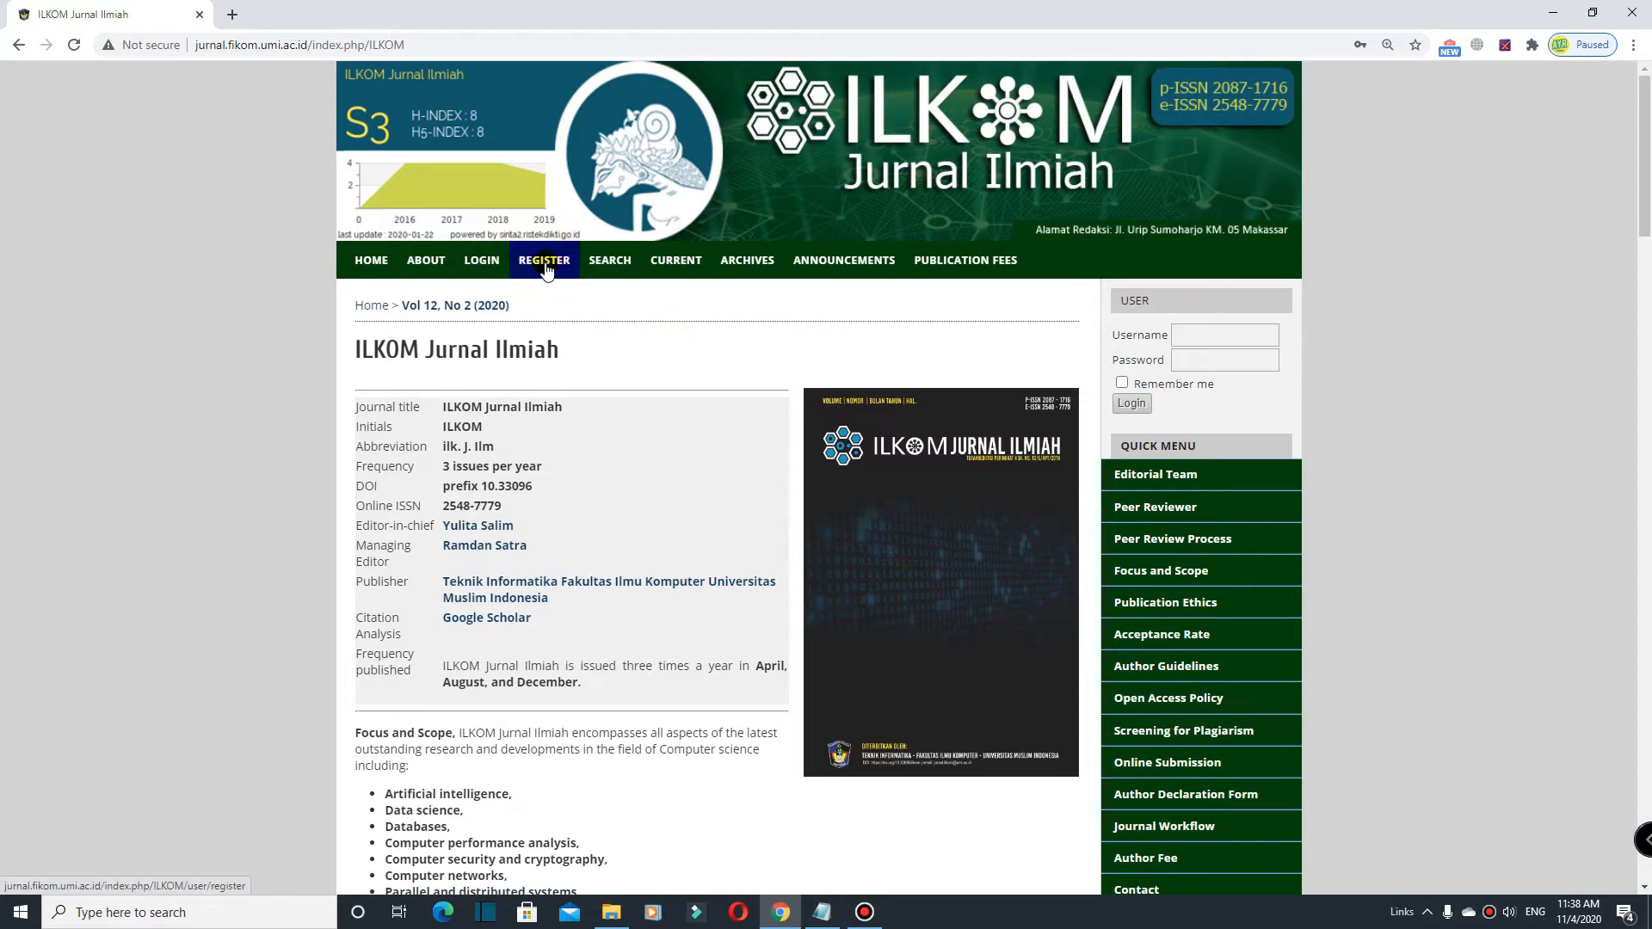
Step: Open the ILKOM Jurnal Ilmiah registration page and review the profile form from beginning to end
left_click(545, 261)
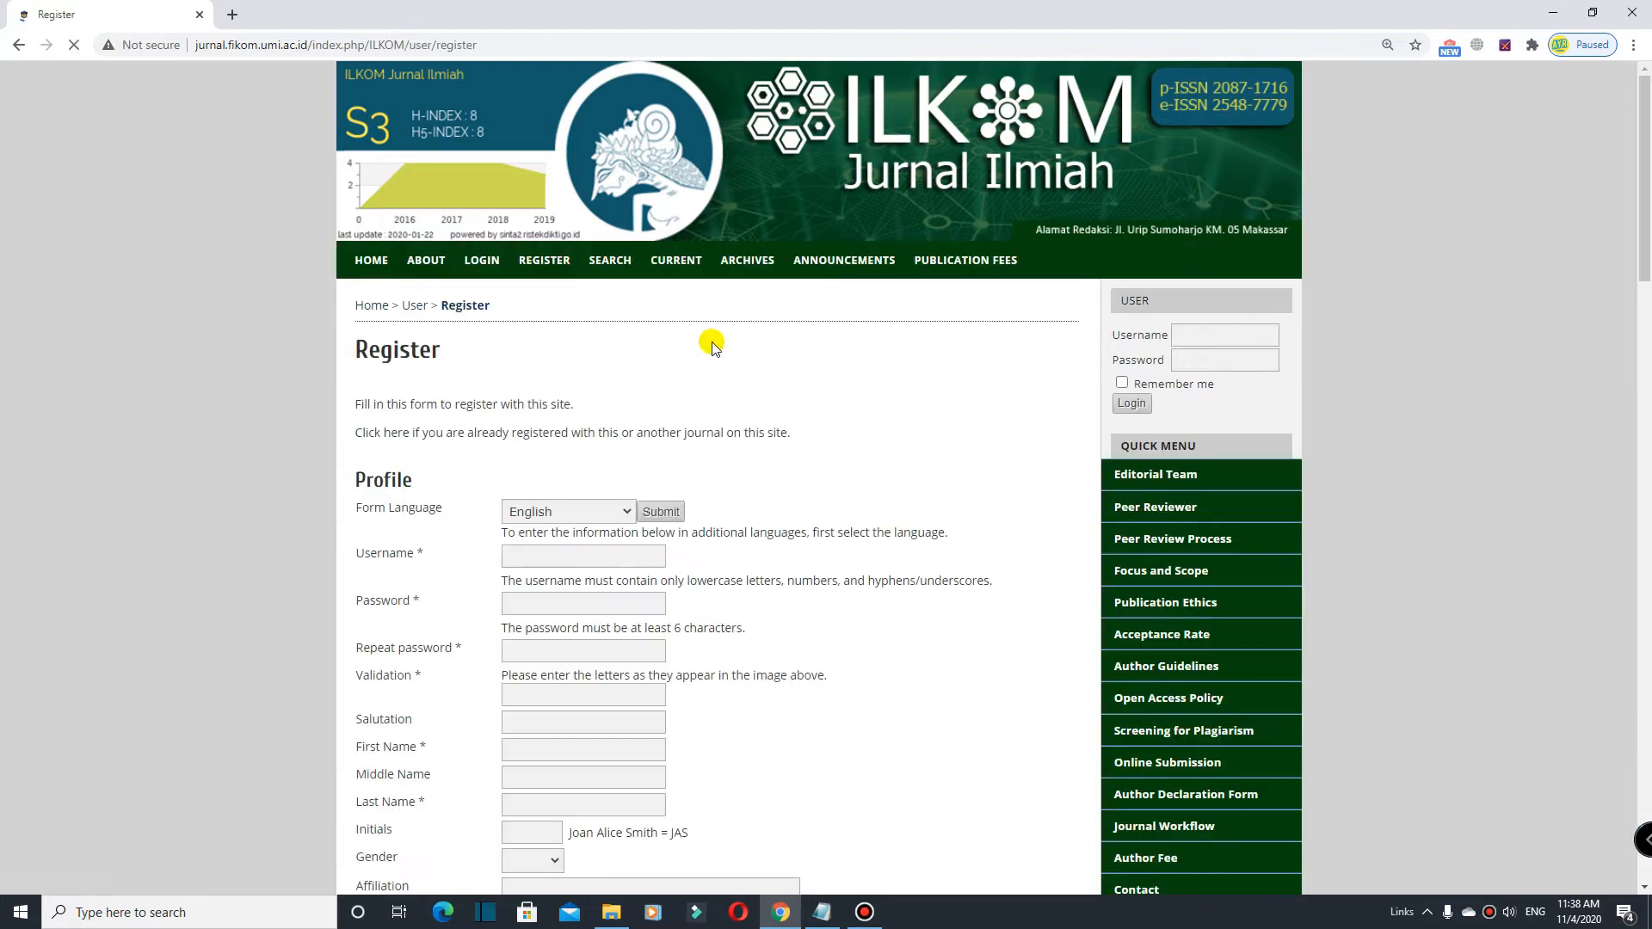
scroll(872, 448, "down", 1)
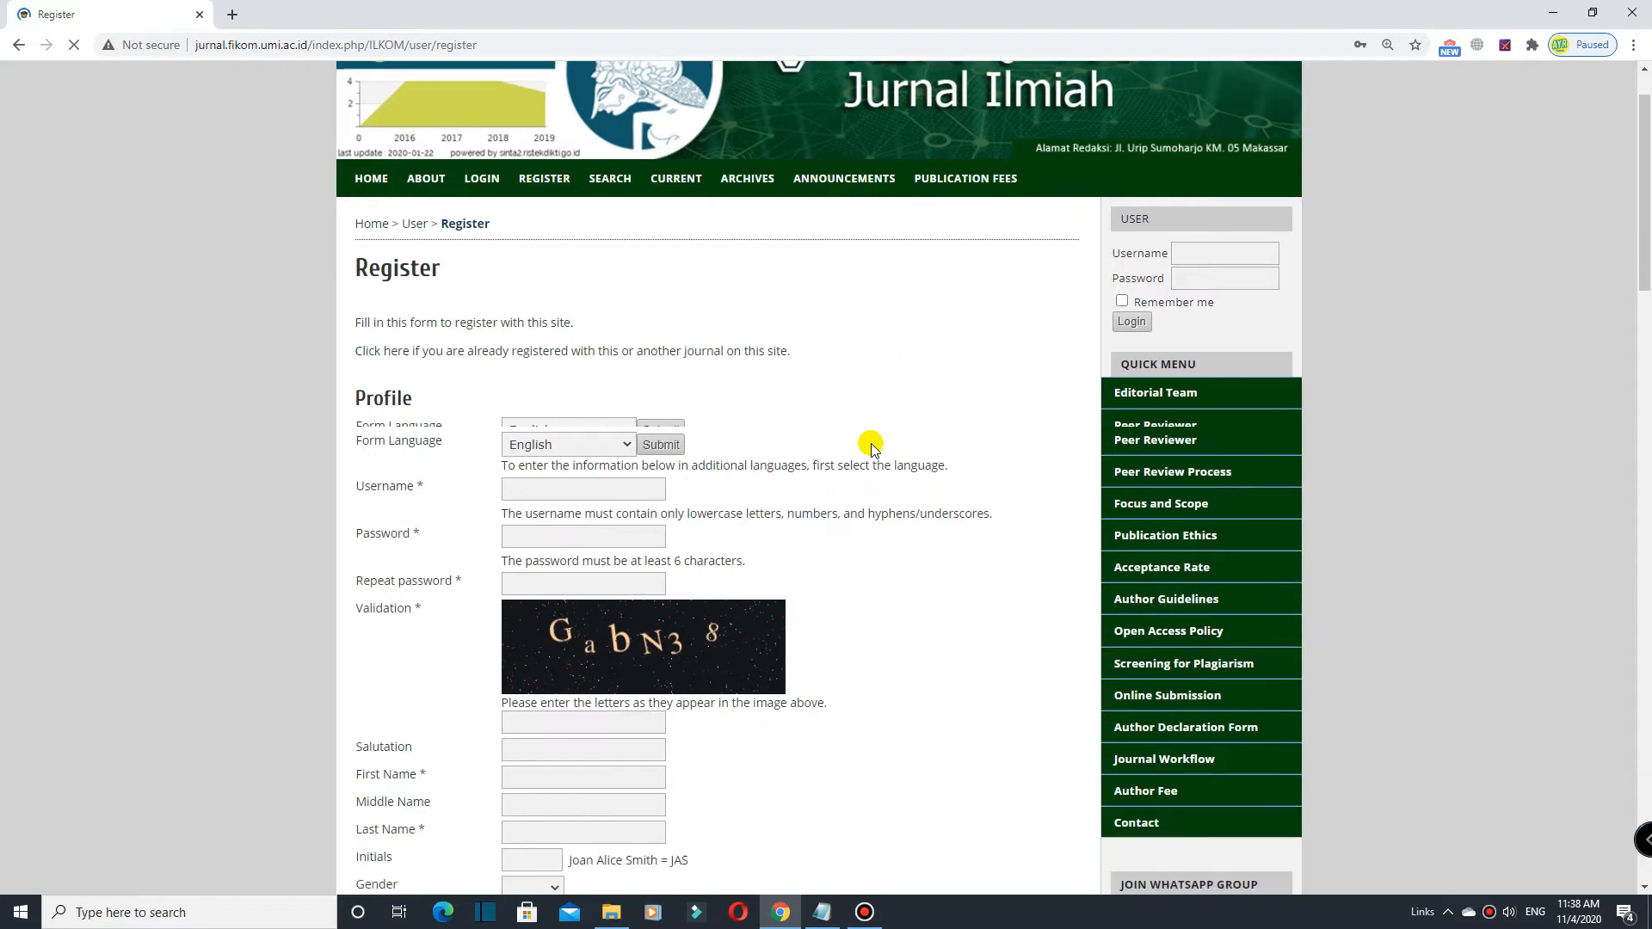
scroll(871, 448, "down", 4)
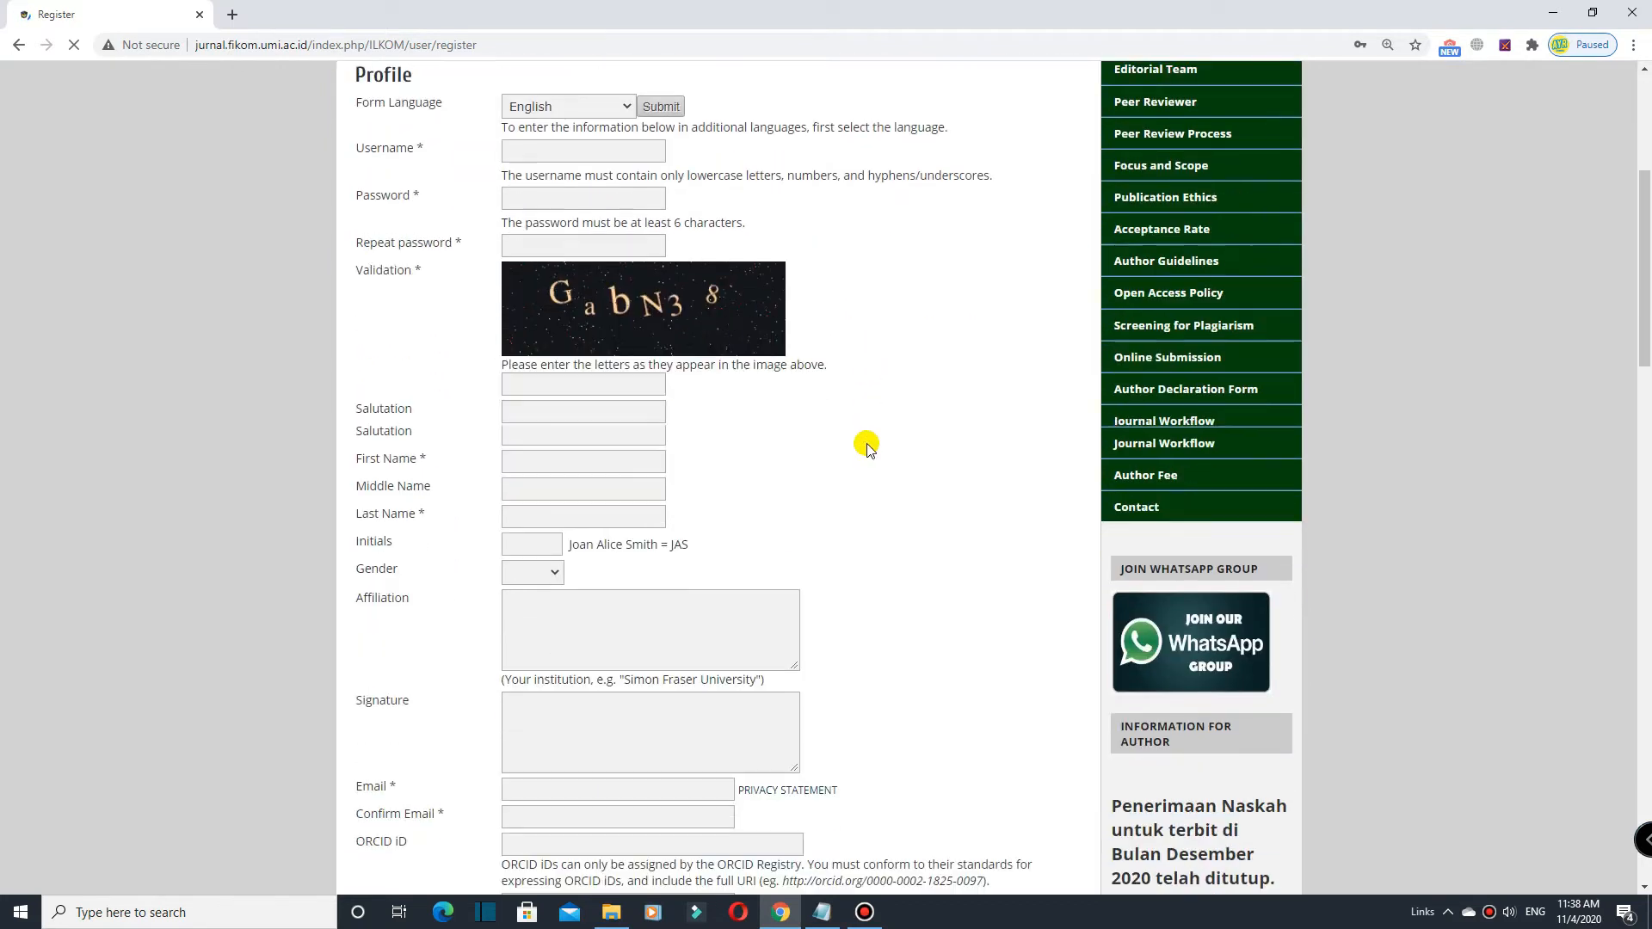
scroll(867, 448, "down", 8)
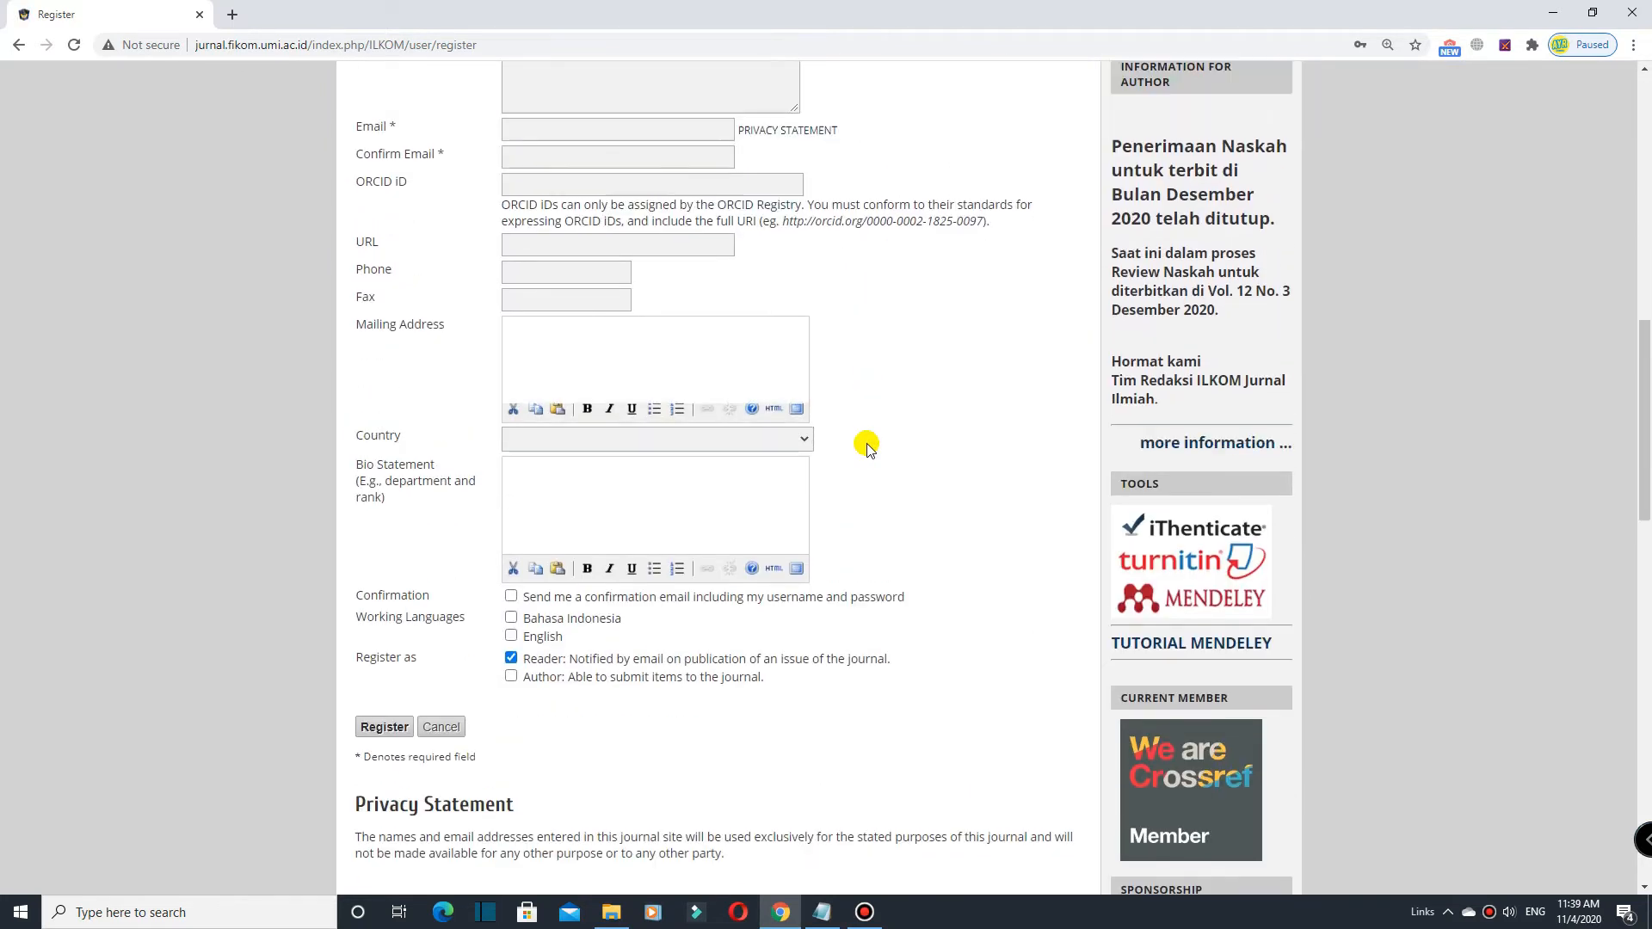
scroll(896, 451, "up", 4)
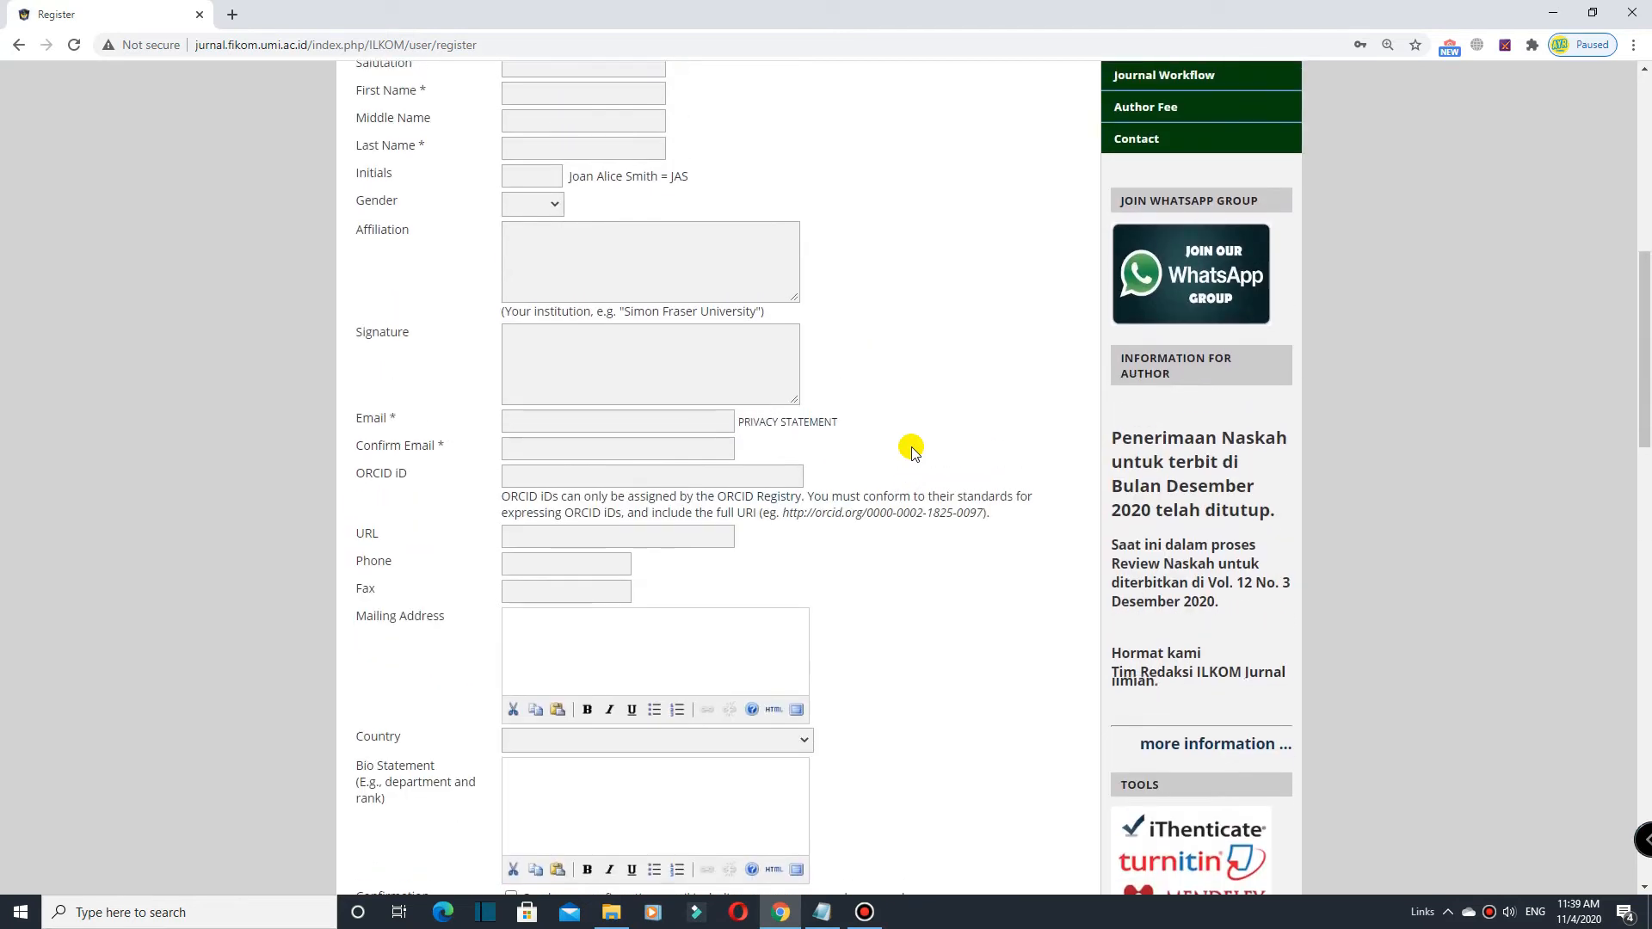
scroll(917, 449, "up", 5)
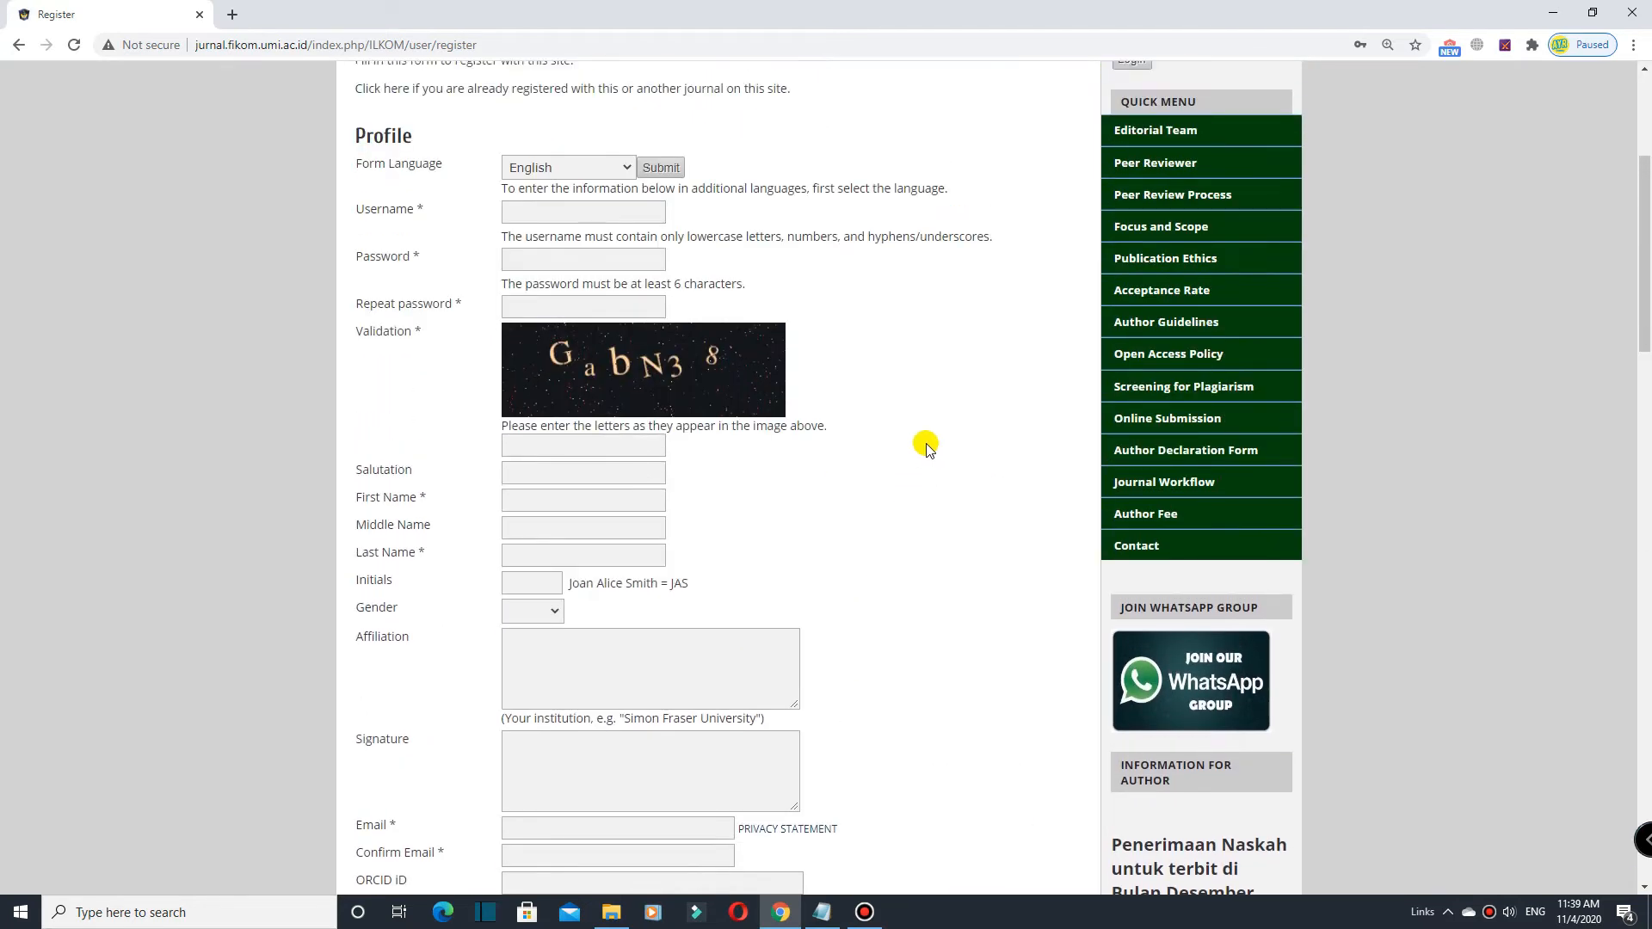
scroll(926, 445, "up", 3)
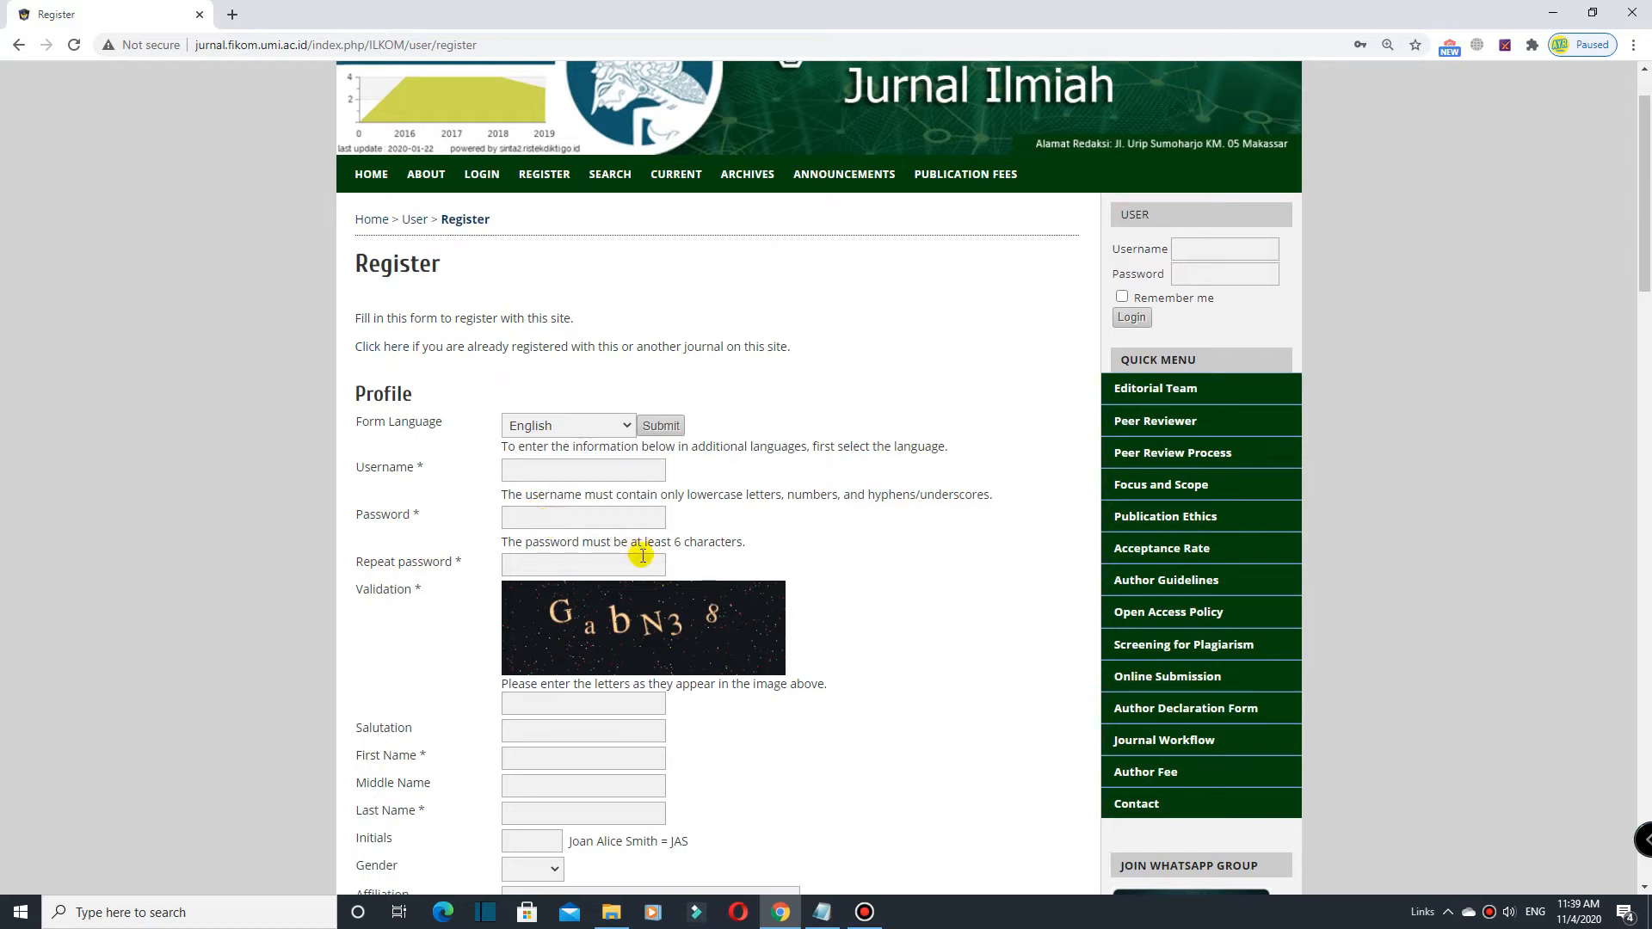
Step: Examine the validation, first name and last name fields of the registration form
scroll(642, 554, "down", 2)
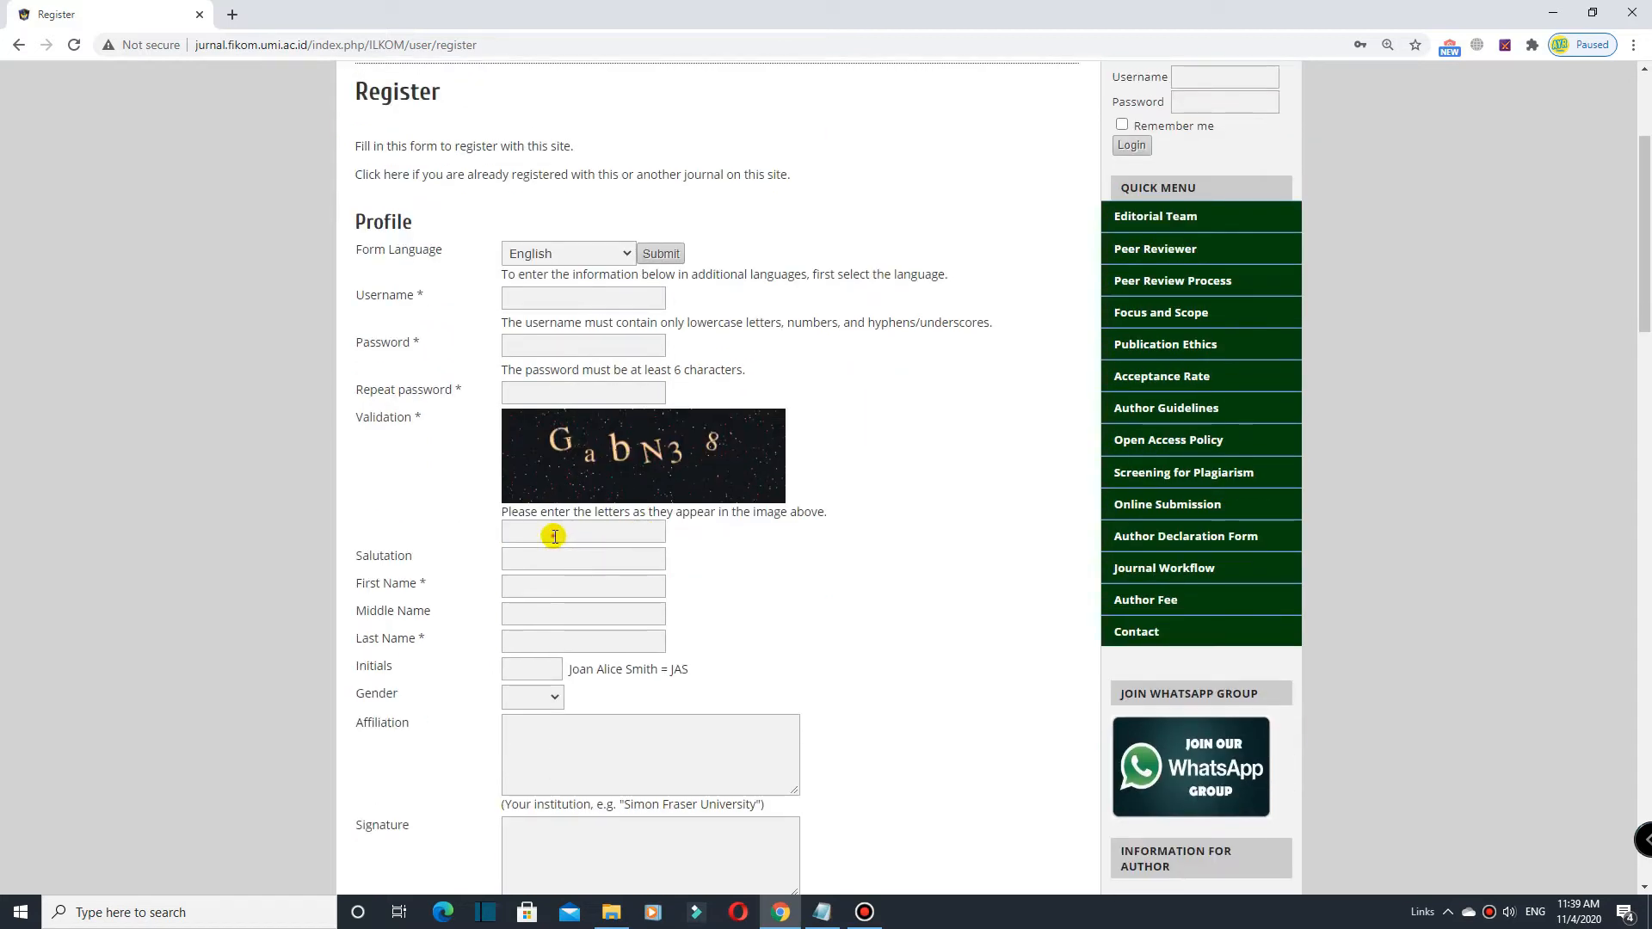
left_click(555, 536)
left_click(732, 588)
left_click(532, 590)
left_click(811, 592)
left_click_drag(356, 583, 399, 591)
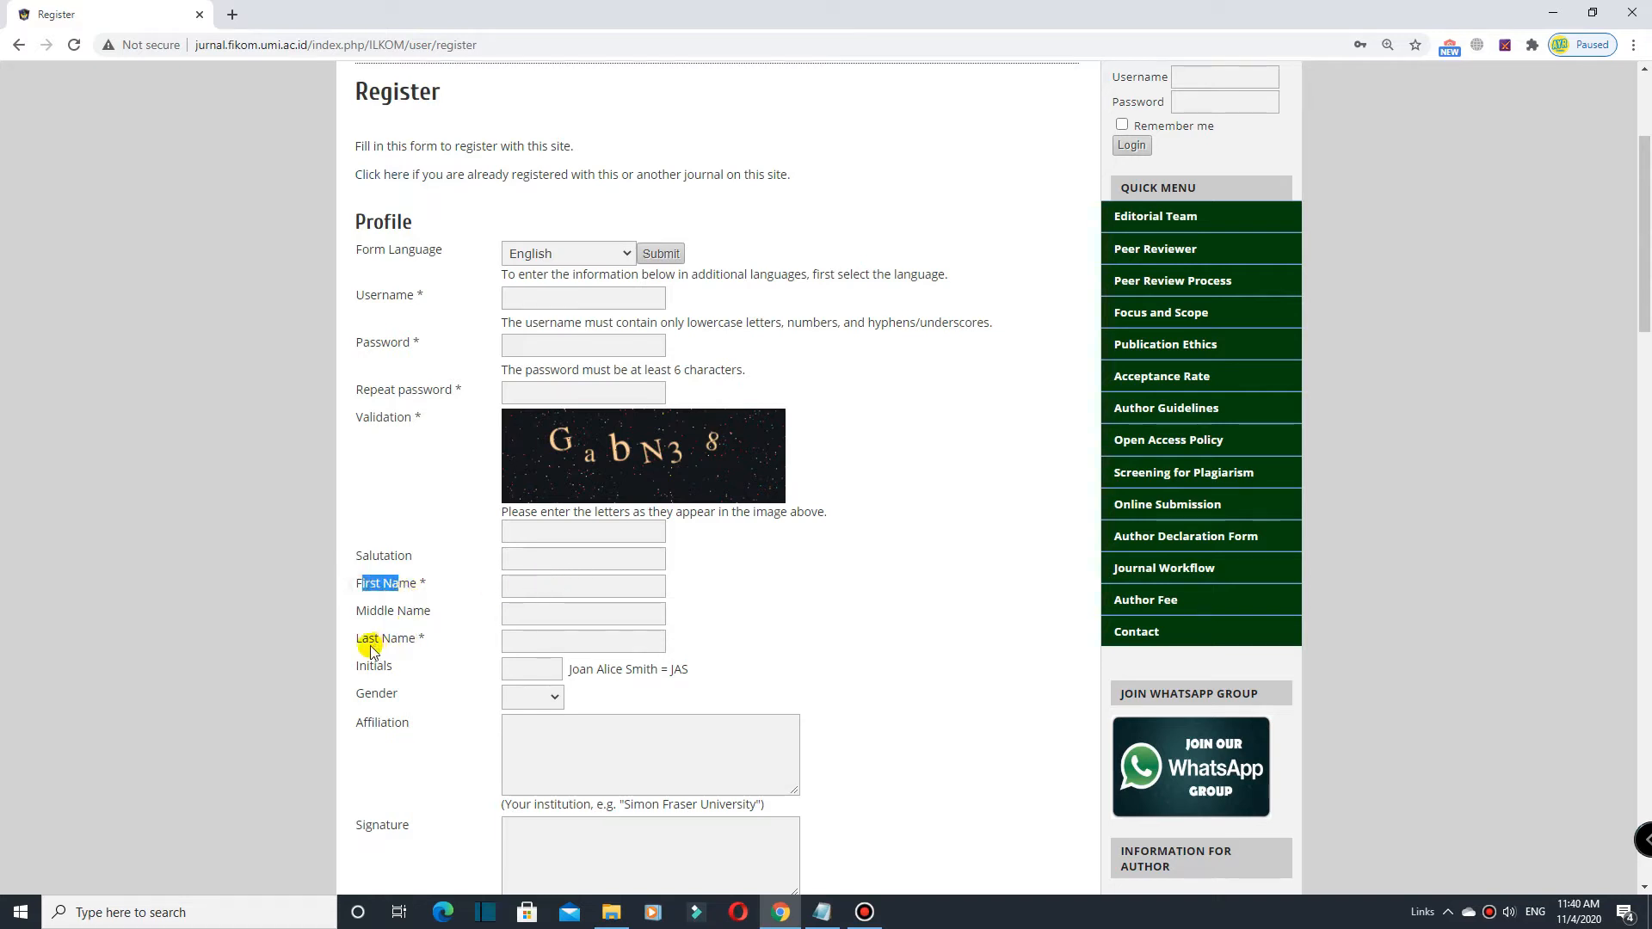
left_click_drag(357, 639, 409, 640)
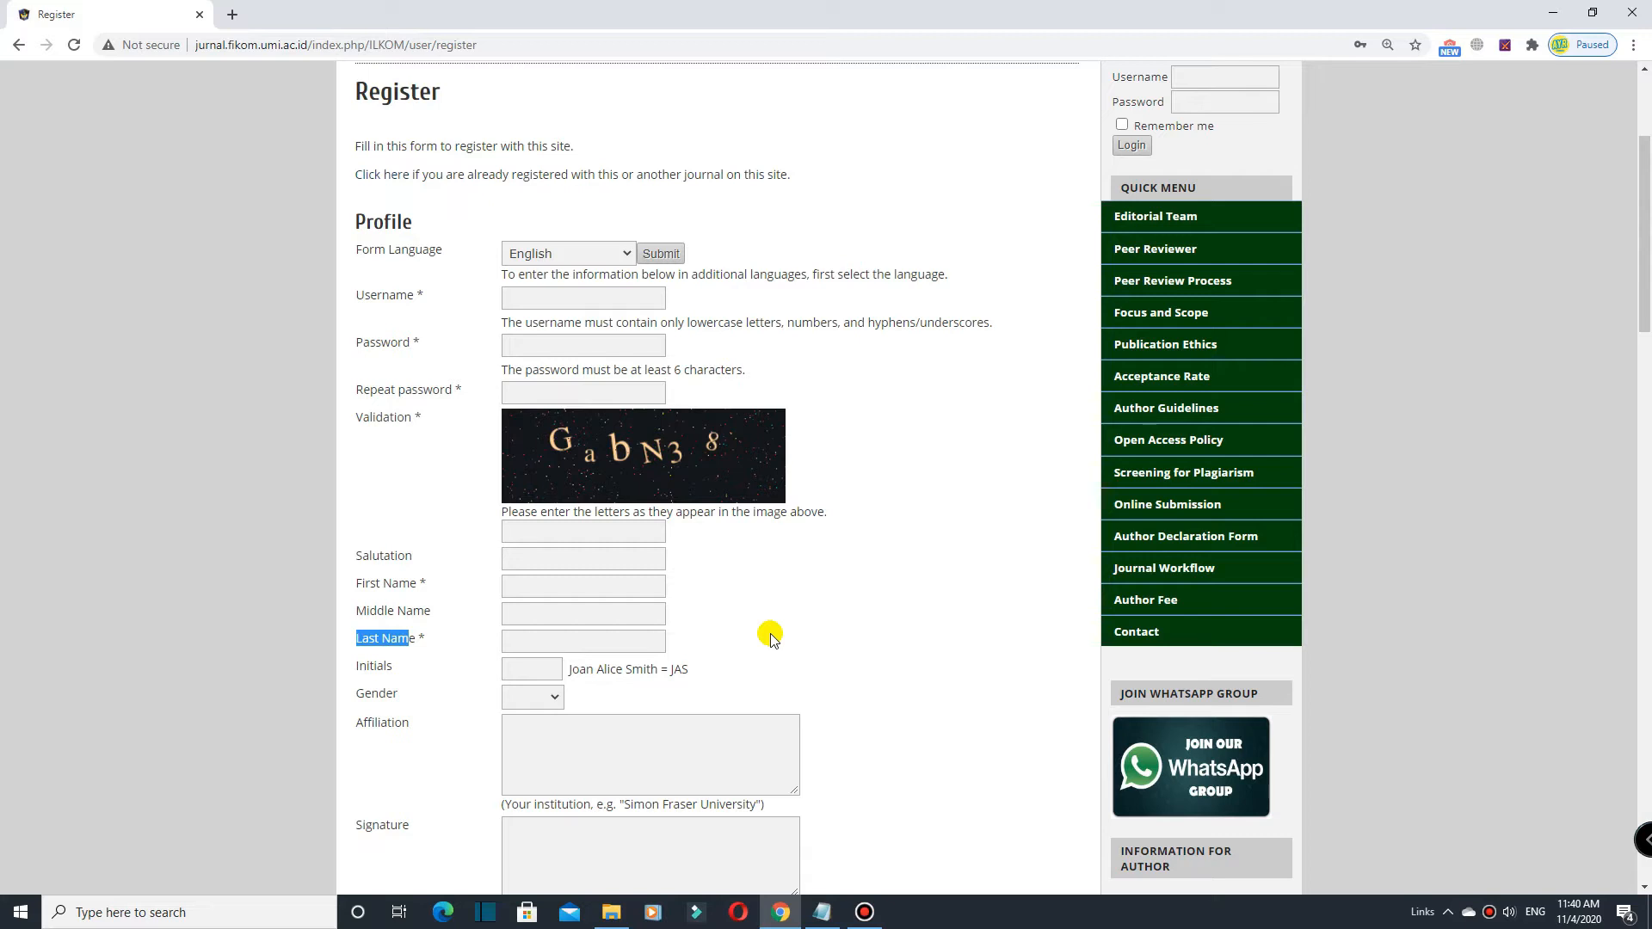
Step: Examine the gender choices, the affiliation field and the list of countries in the registration form
scroll(770, 637, "down", 1)
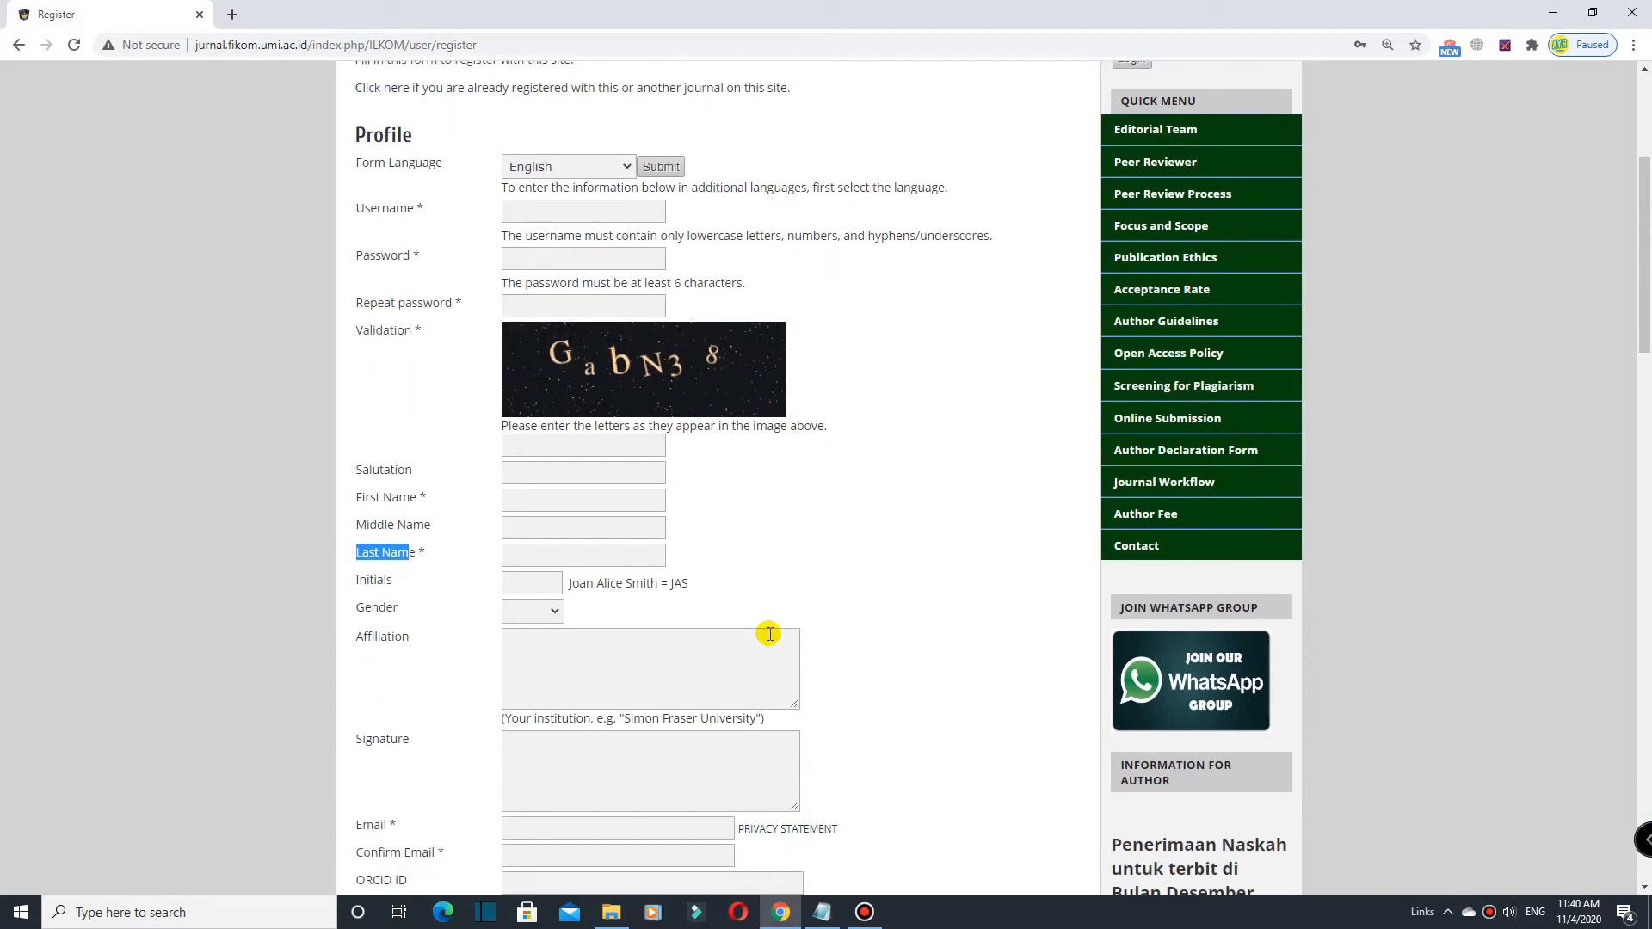
scroll(770, 634, "down", 1)
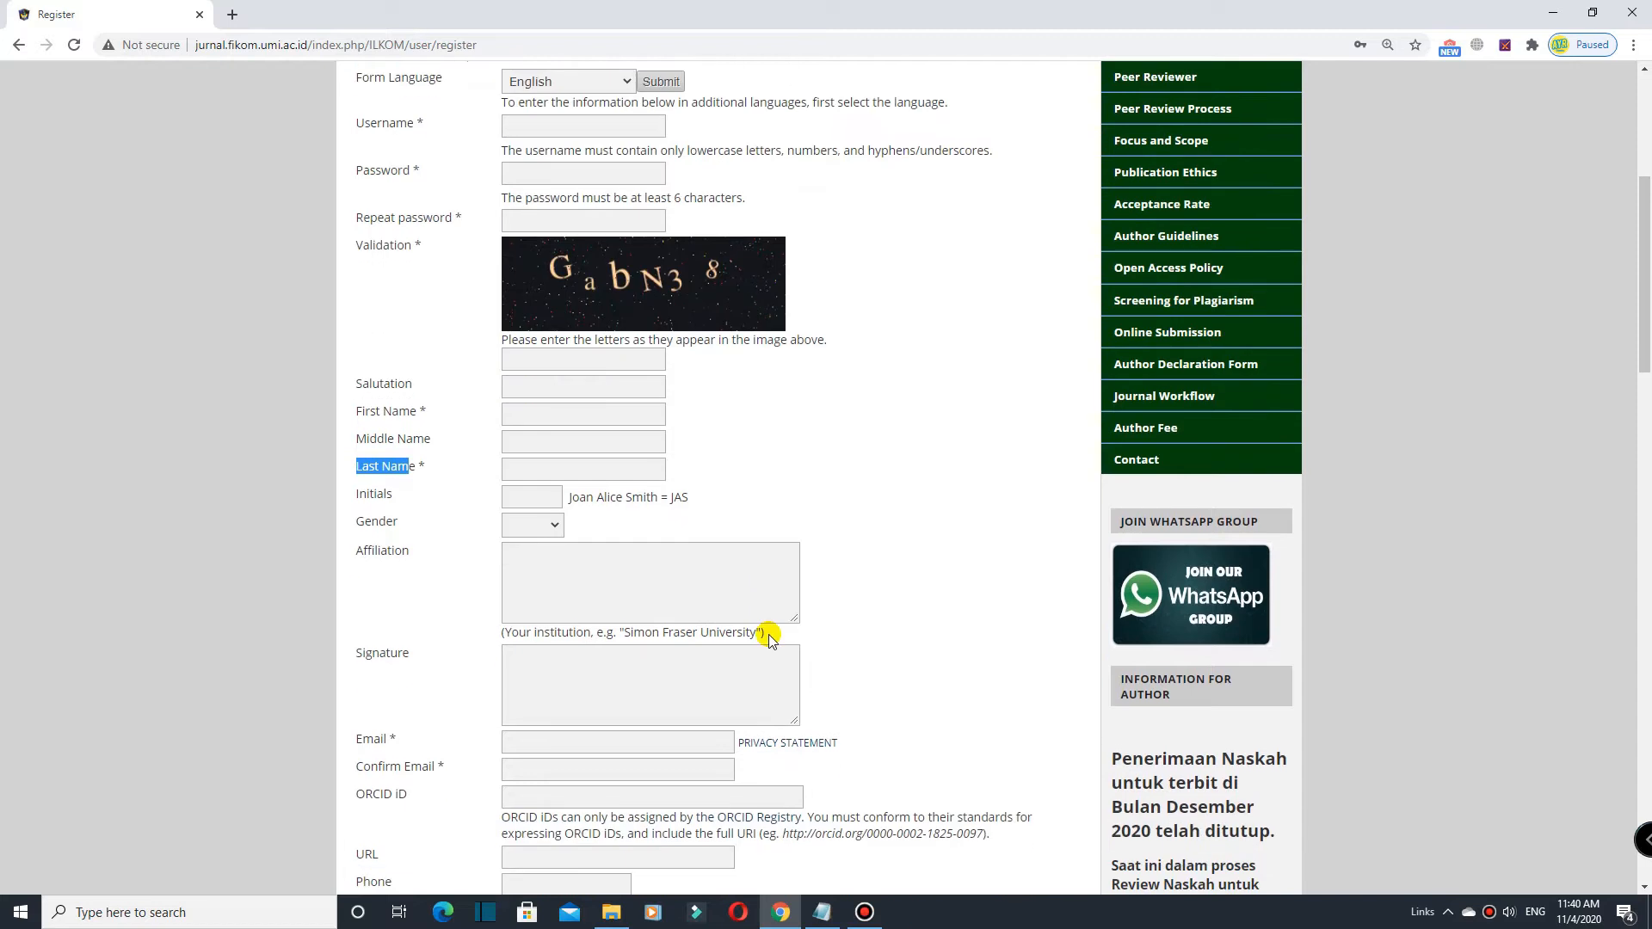
left_click(553, 528)
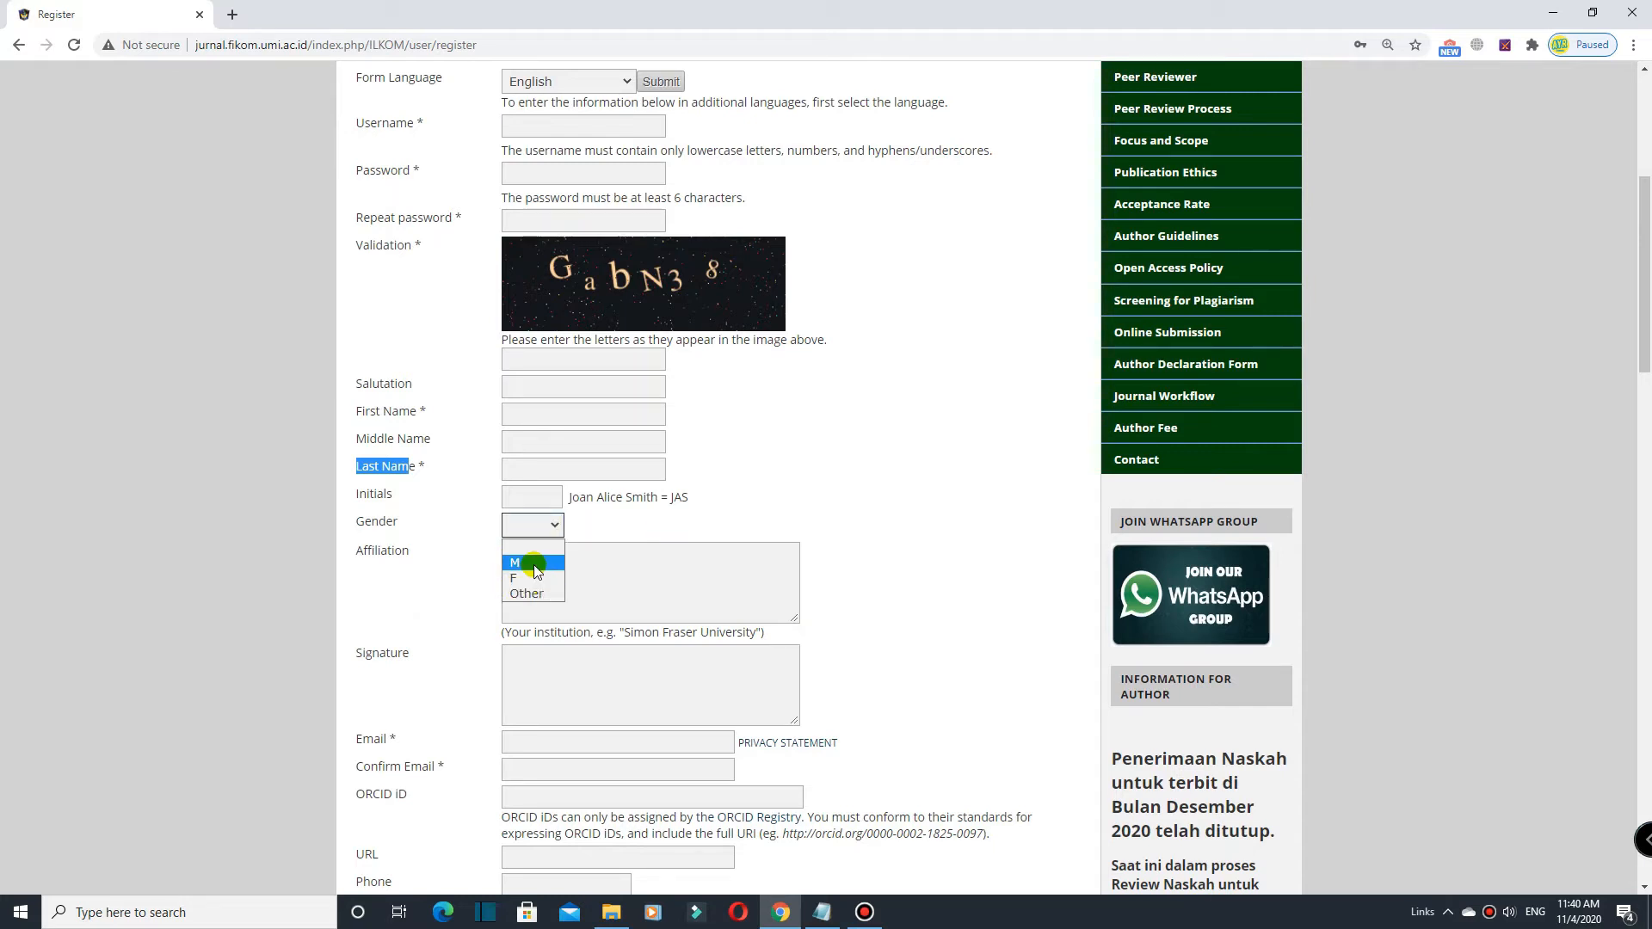
left_click(687, 532)
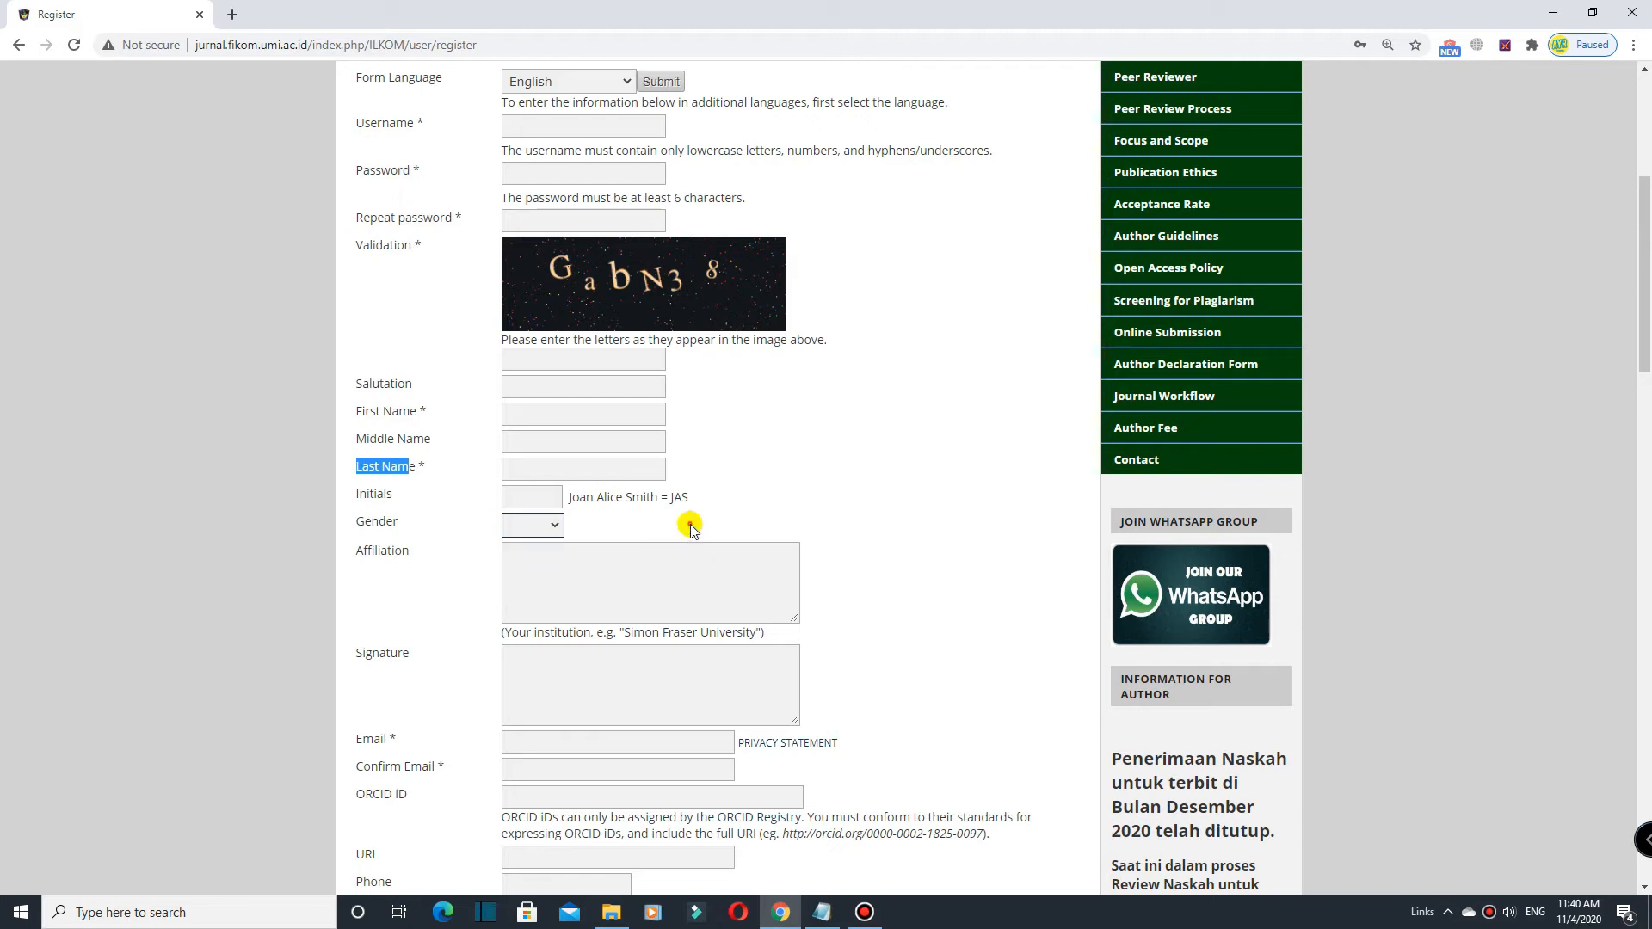
left_click(576, 571)
left_click(572, 571)
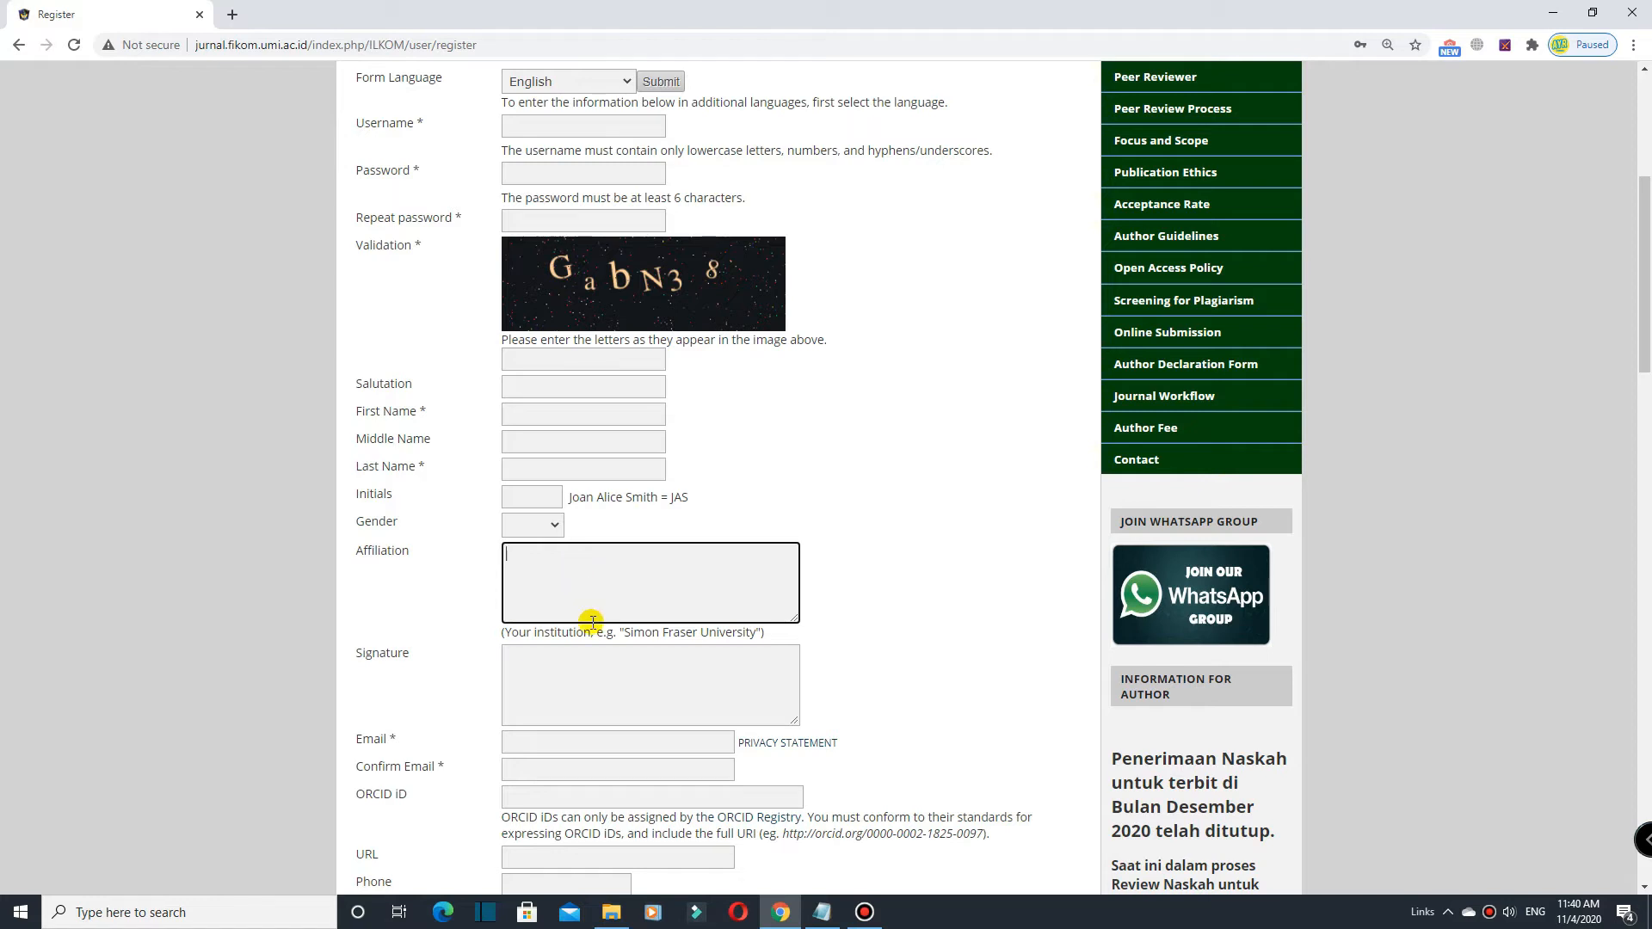
scroll(590, 623, "down", 1)
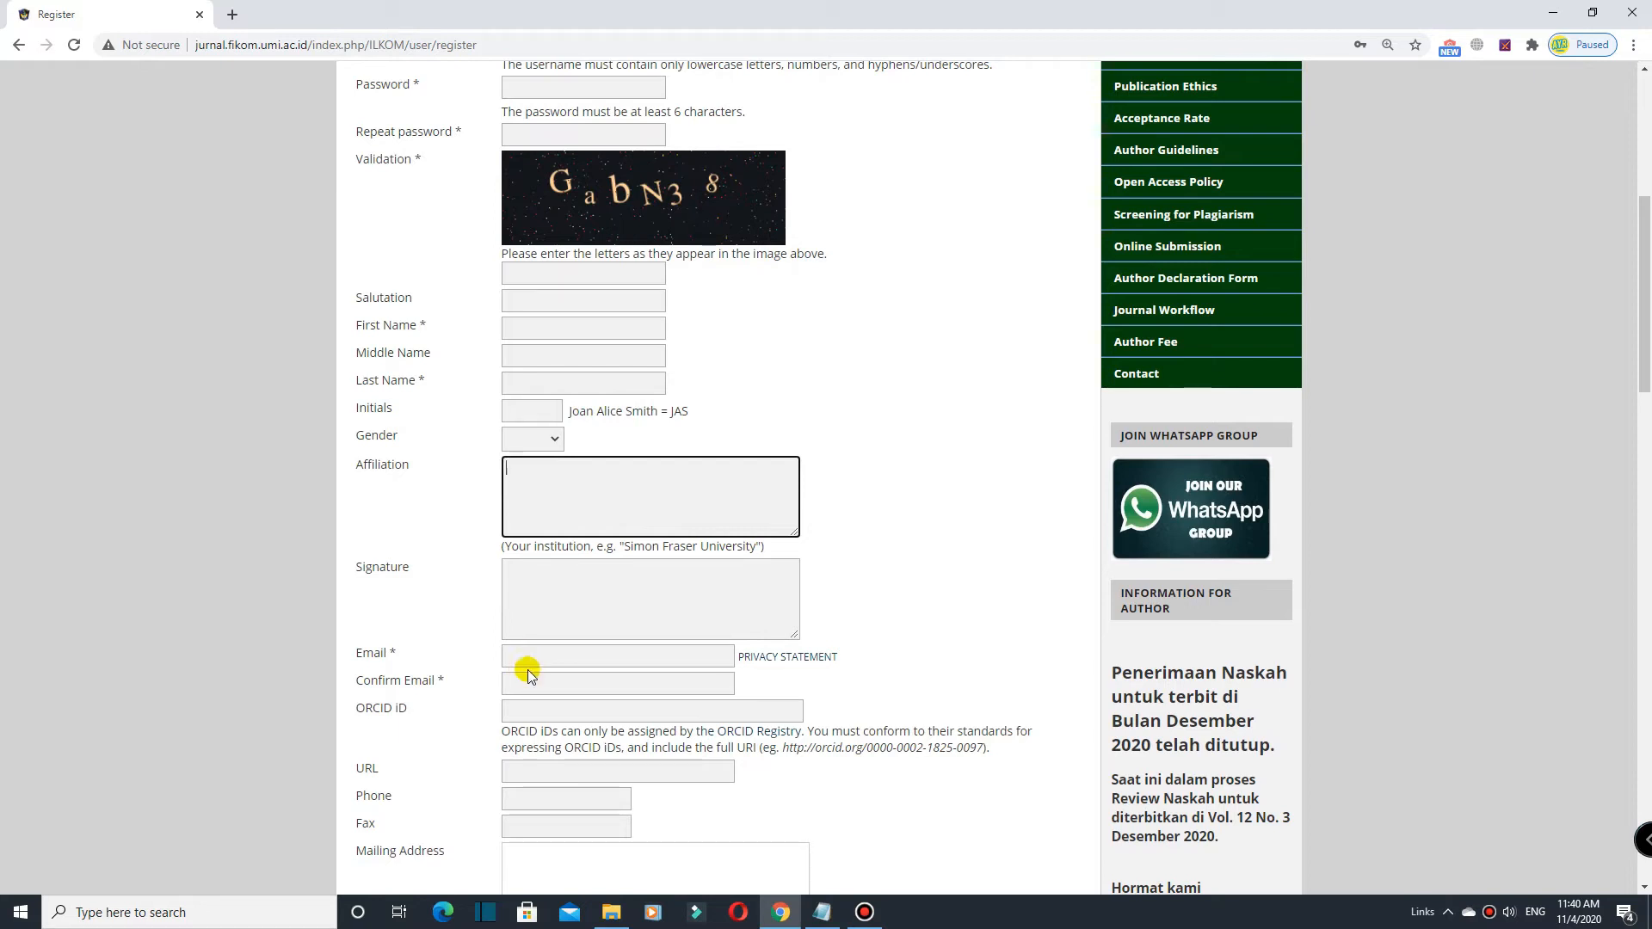
scroll(740, 659, "down", 2)
scroll(740, 658, "down", 2)
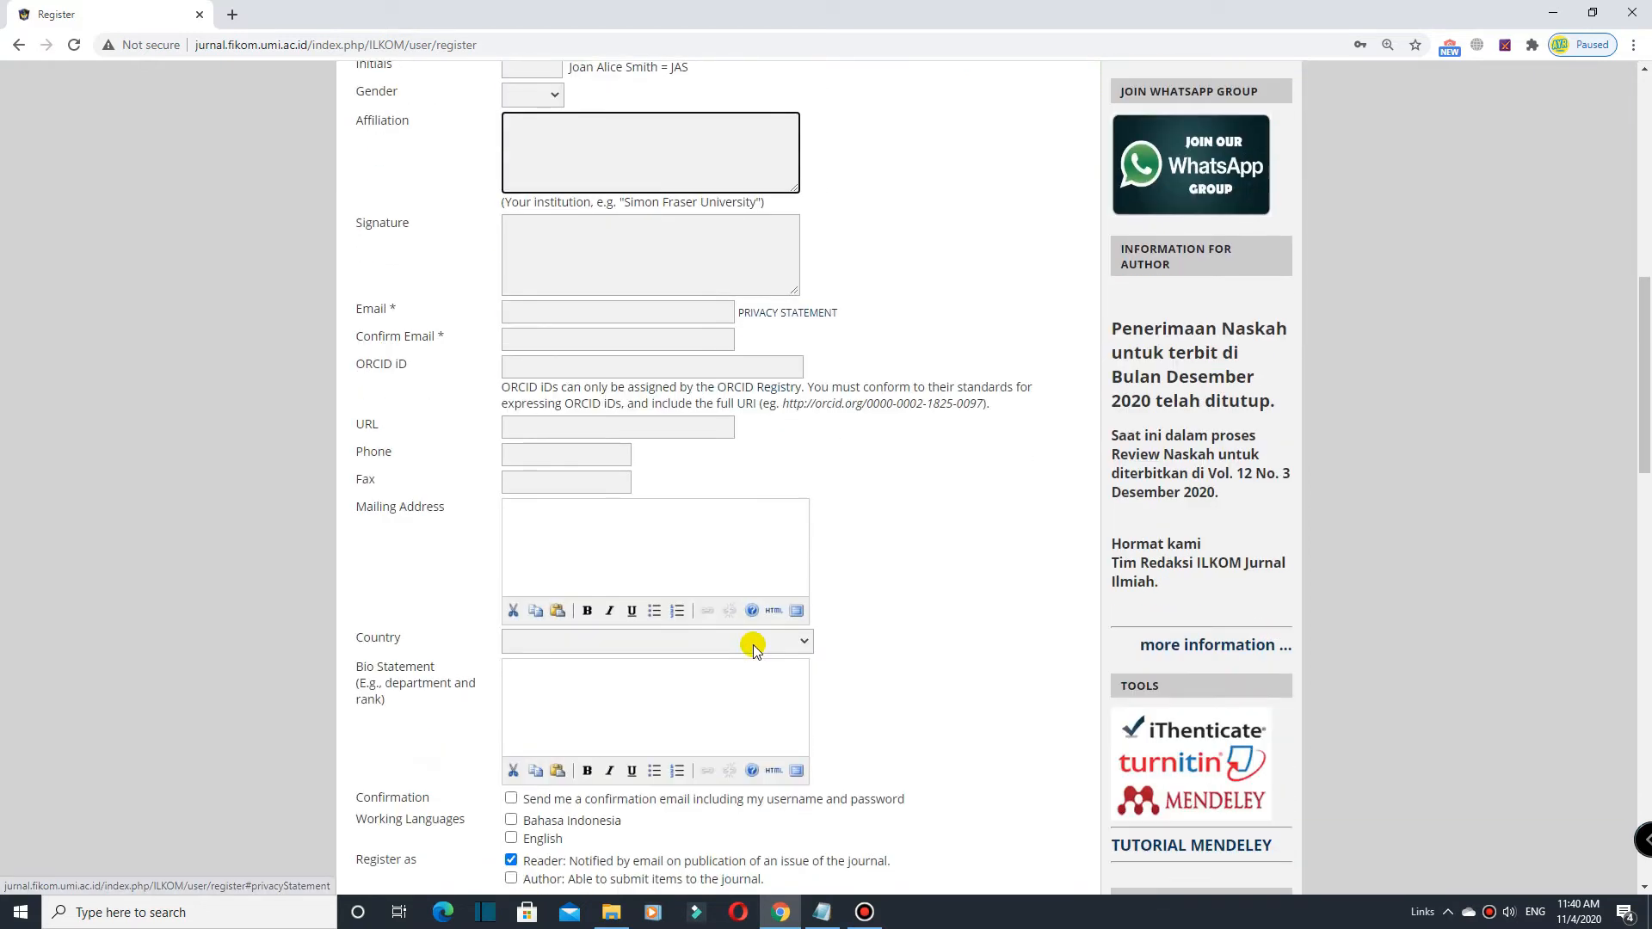
left_click(723, 641)
scroll(674, 426, "down", 6)
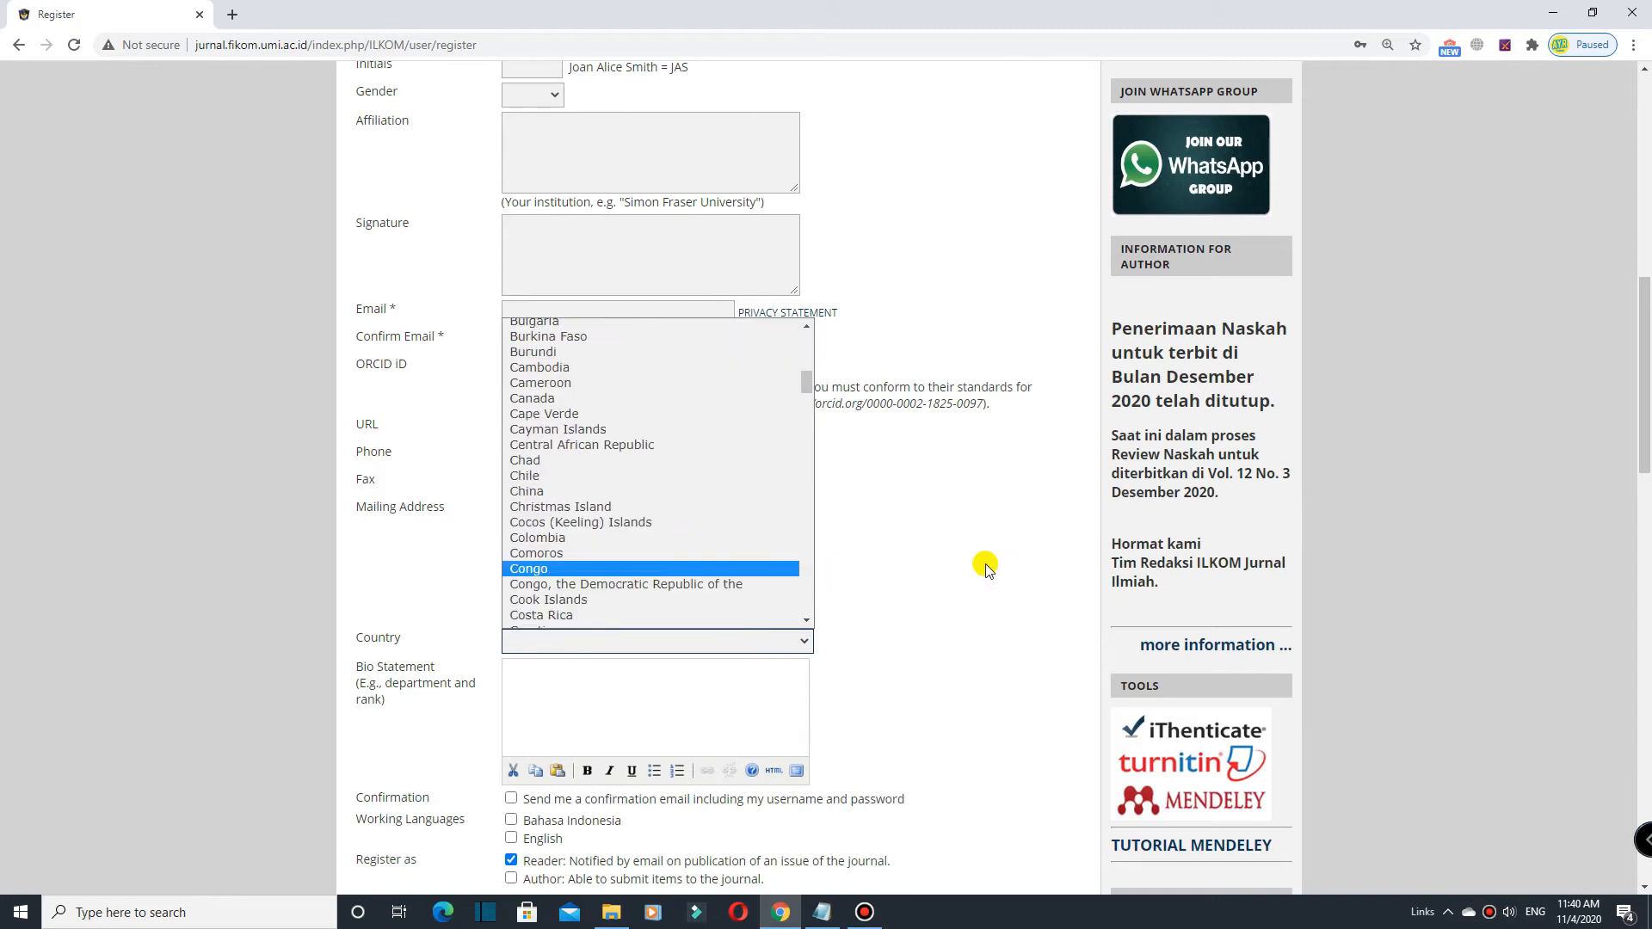
Step: Enable registration as Author, able to submit items to the journal, and return to the profile fields
scroll(911, 561, "down", 1)
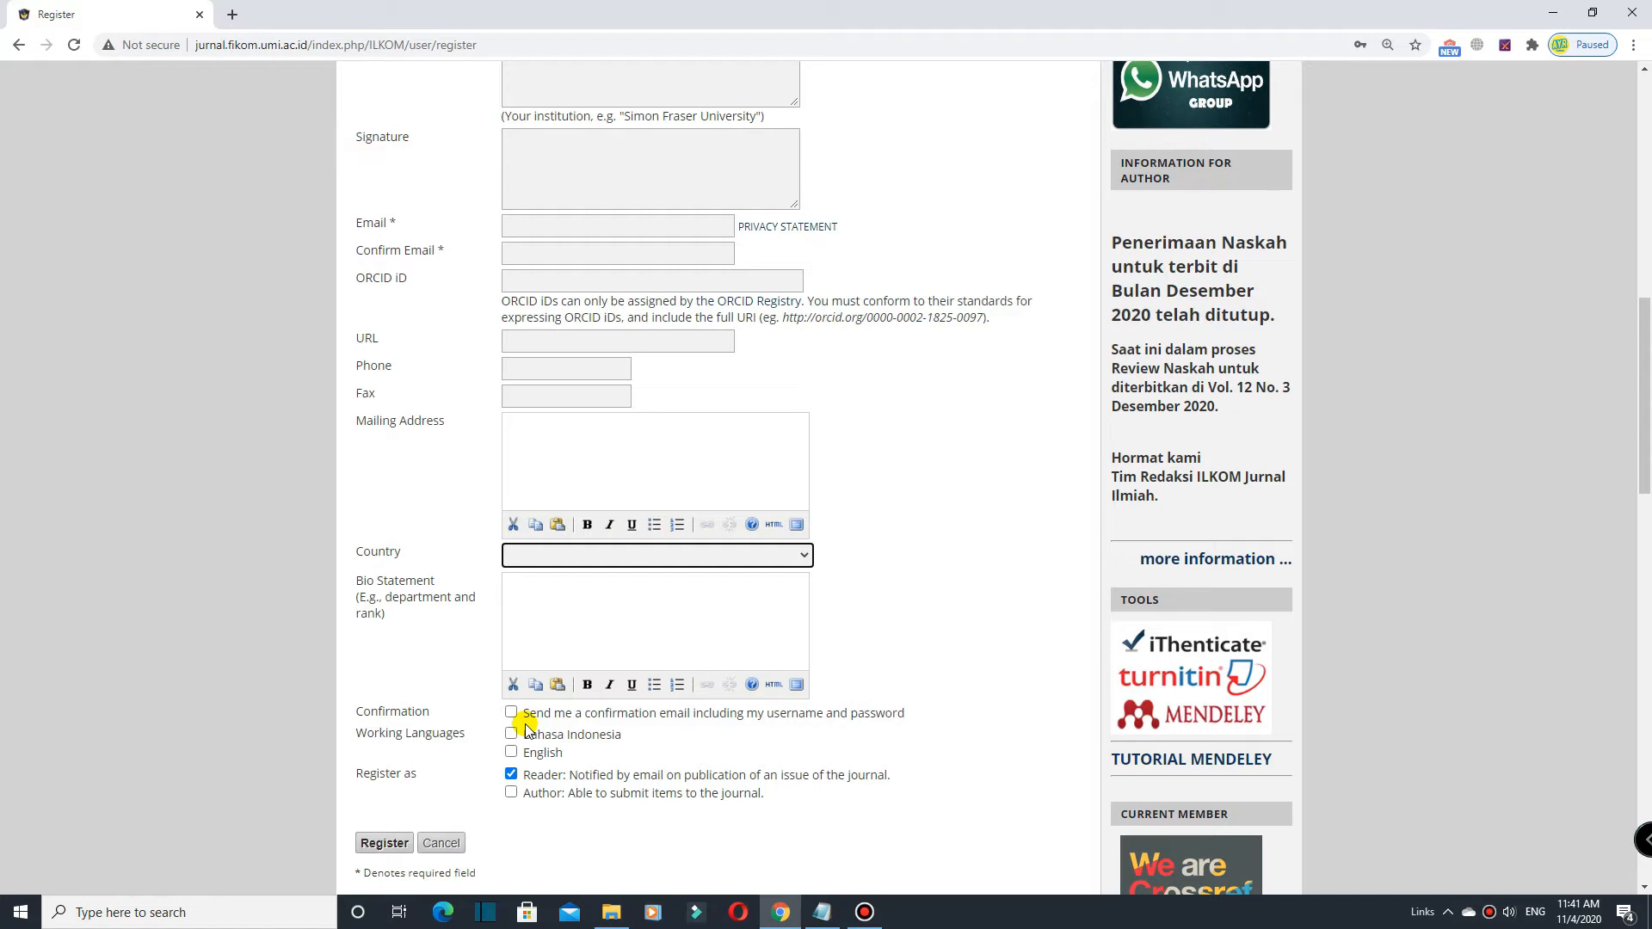
left_click(511, 793)
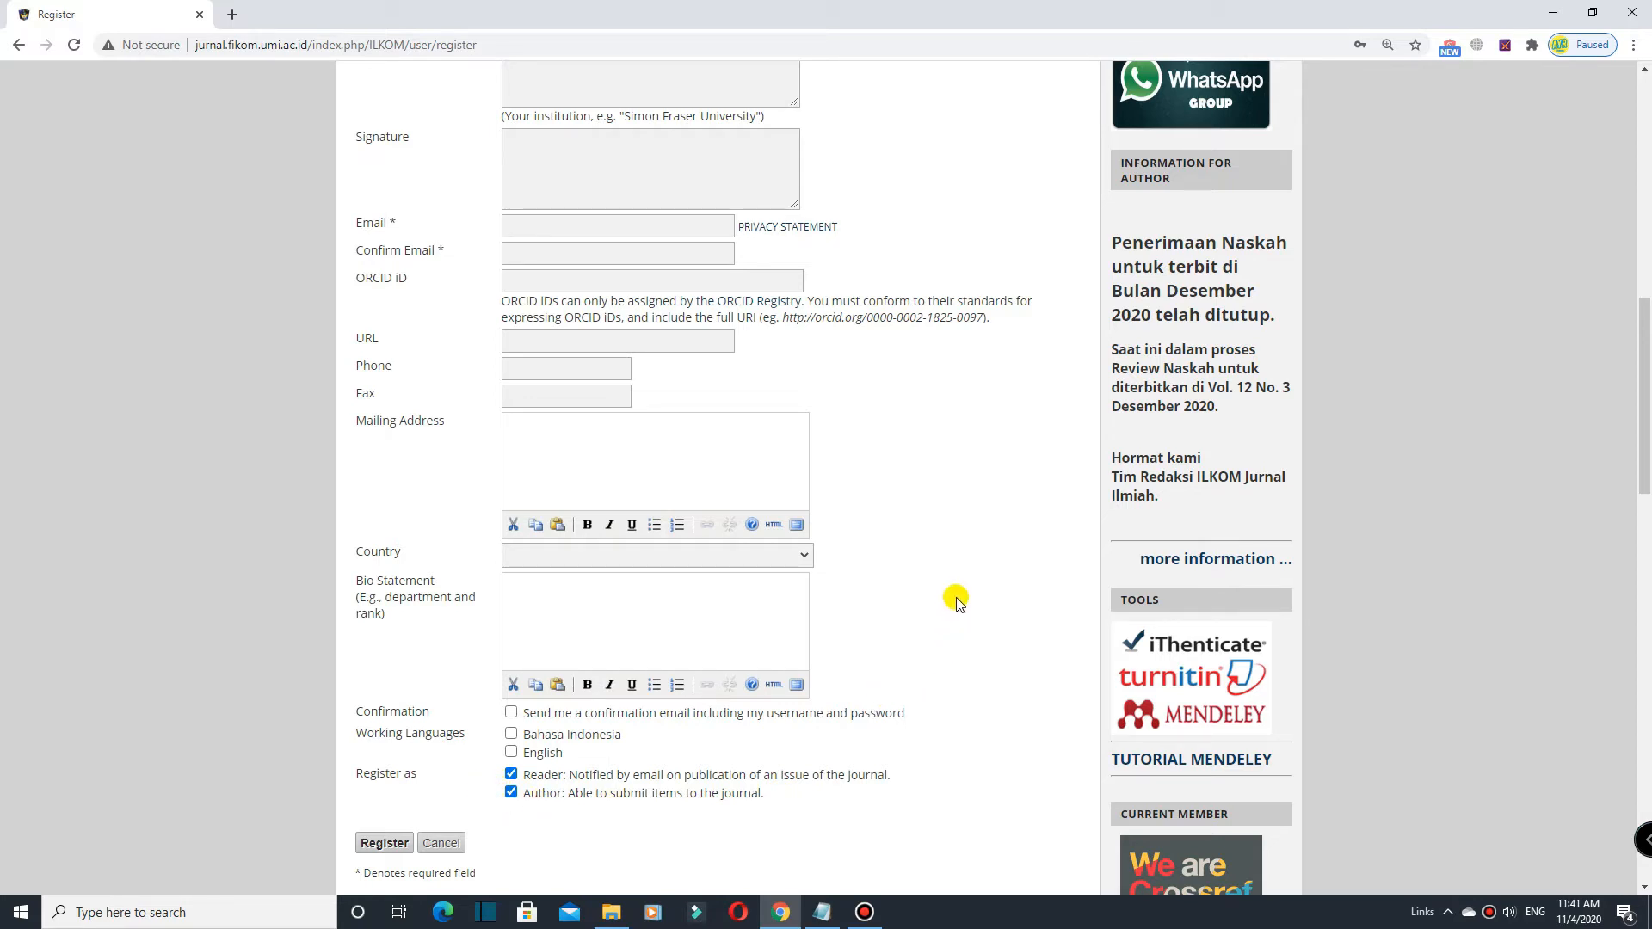
scroll(955, 594, "up", 8)
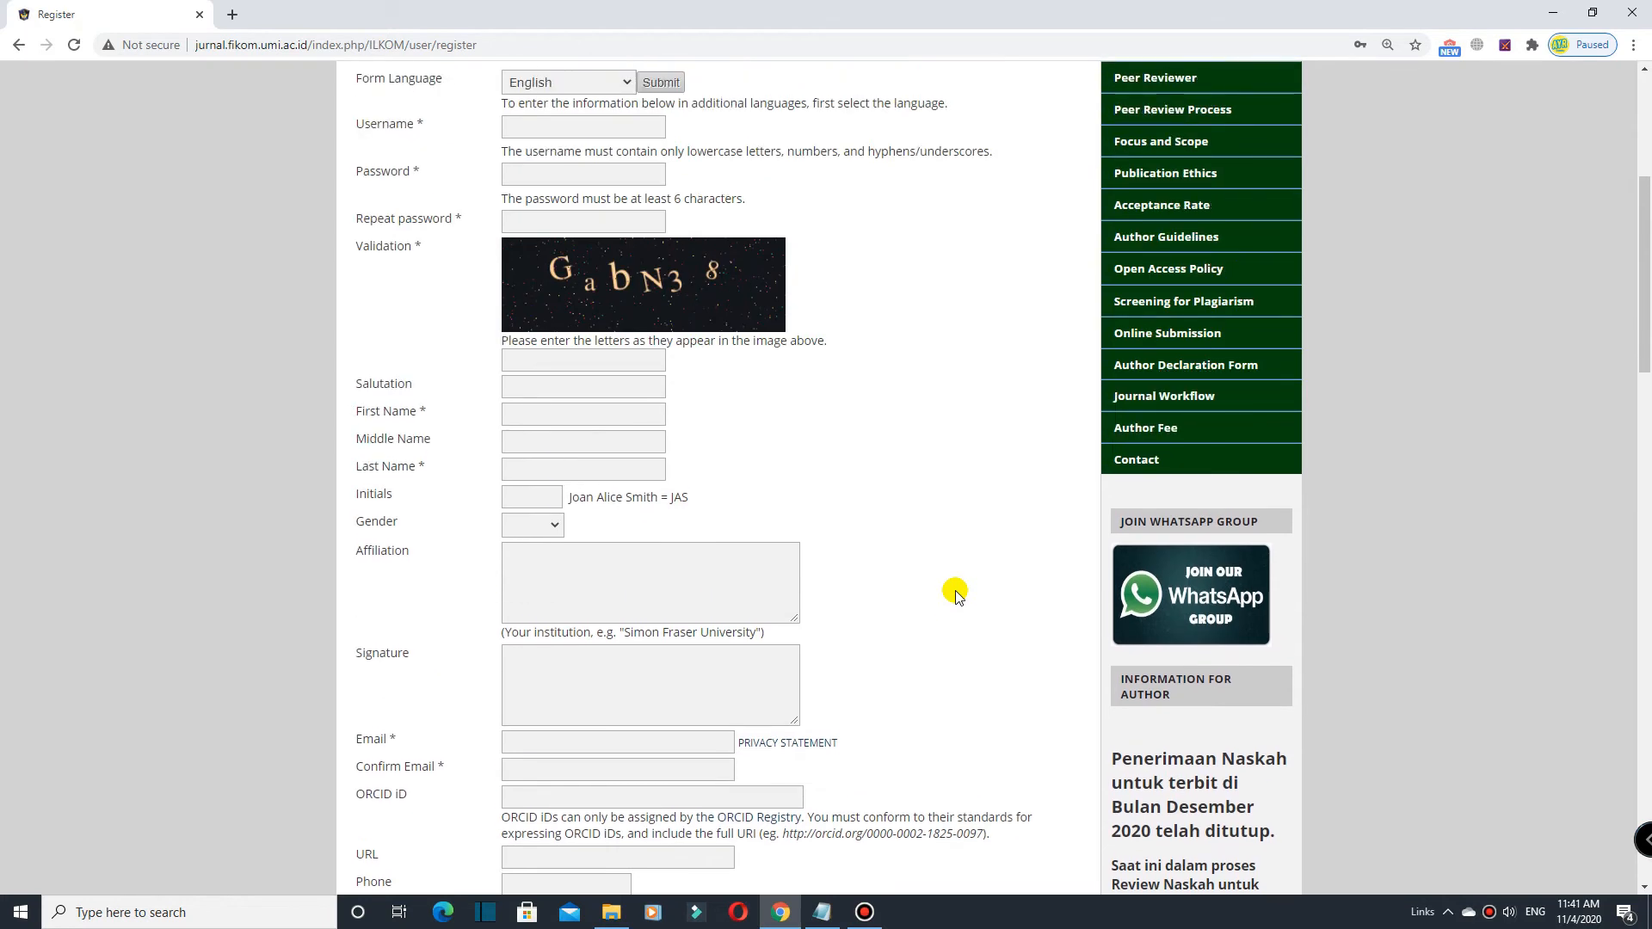
scroll(957, 594, "up", 2)
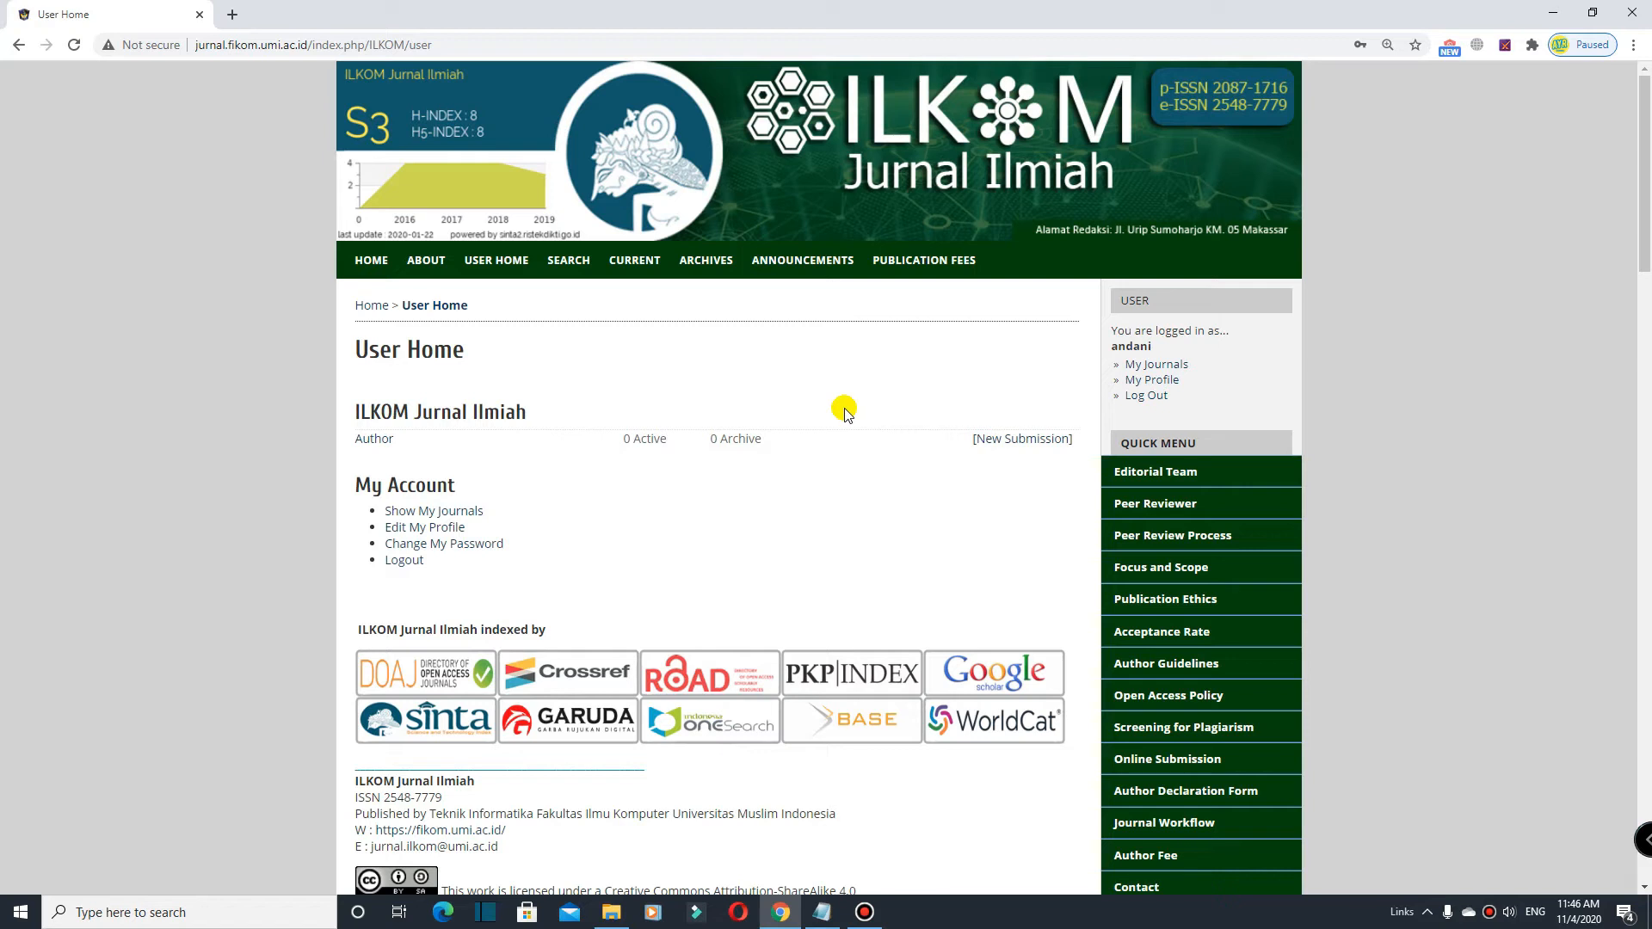
Step: Start a new submission from the user home page and review the submission checklist and copyright notice
left_click(1025, 444)
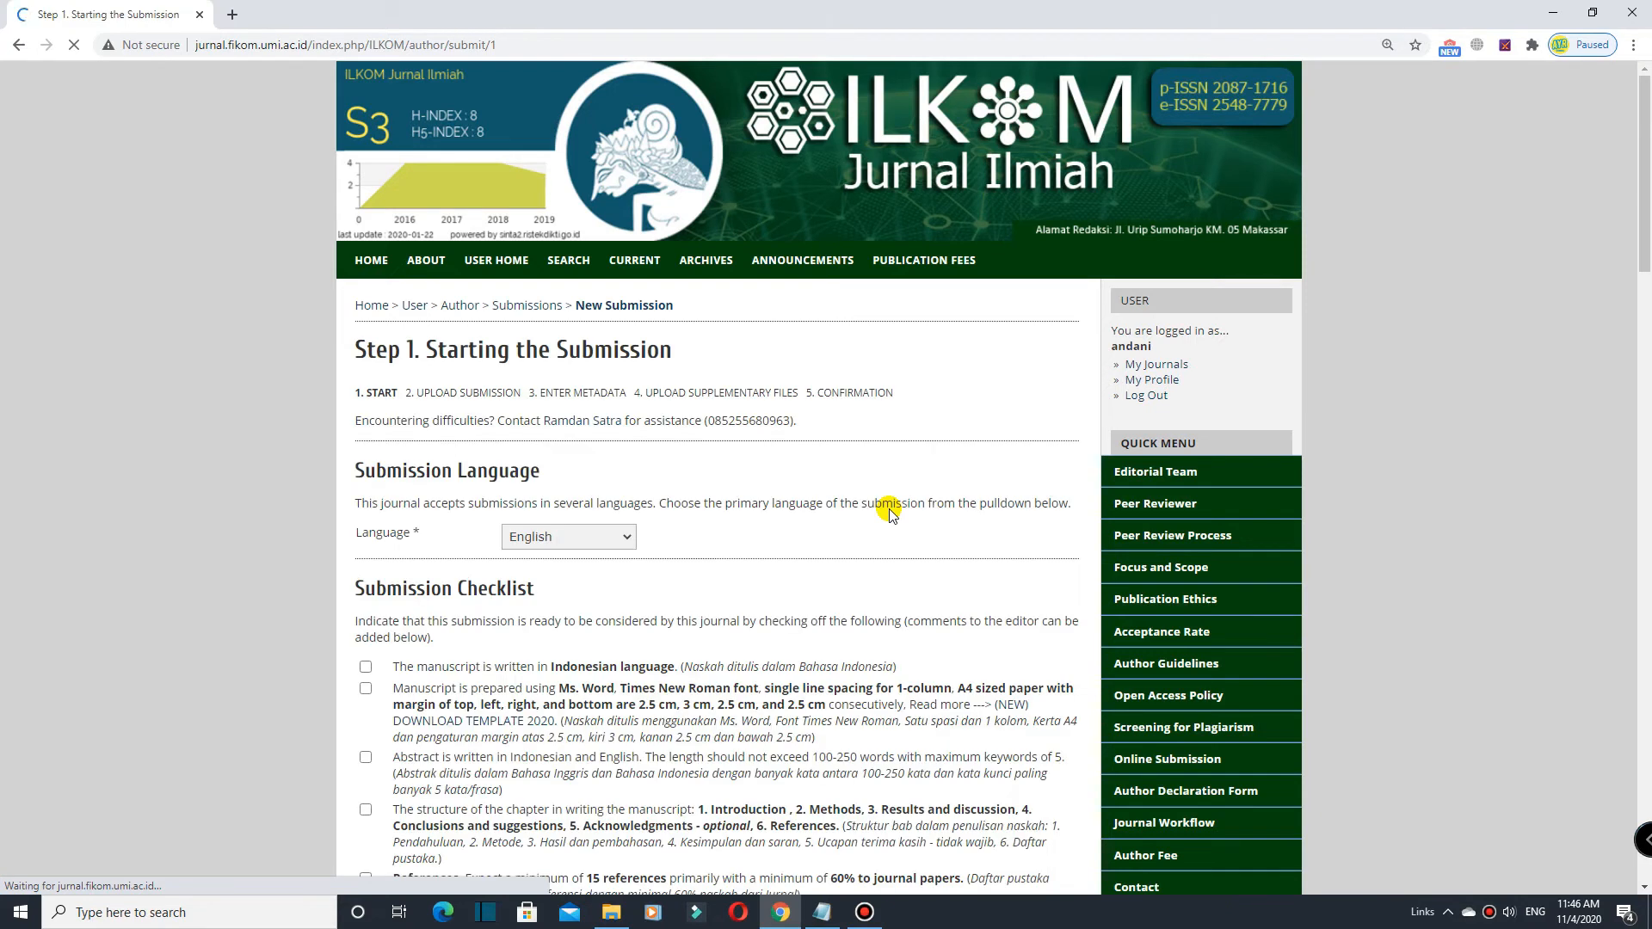
scroll(889, 506, "down", 1)
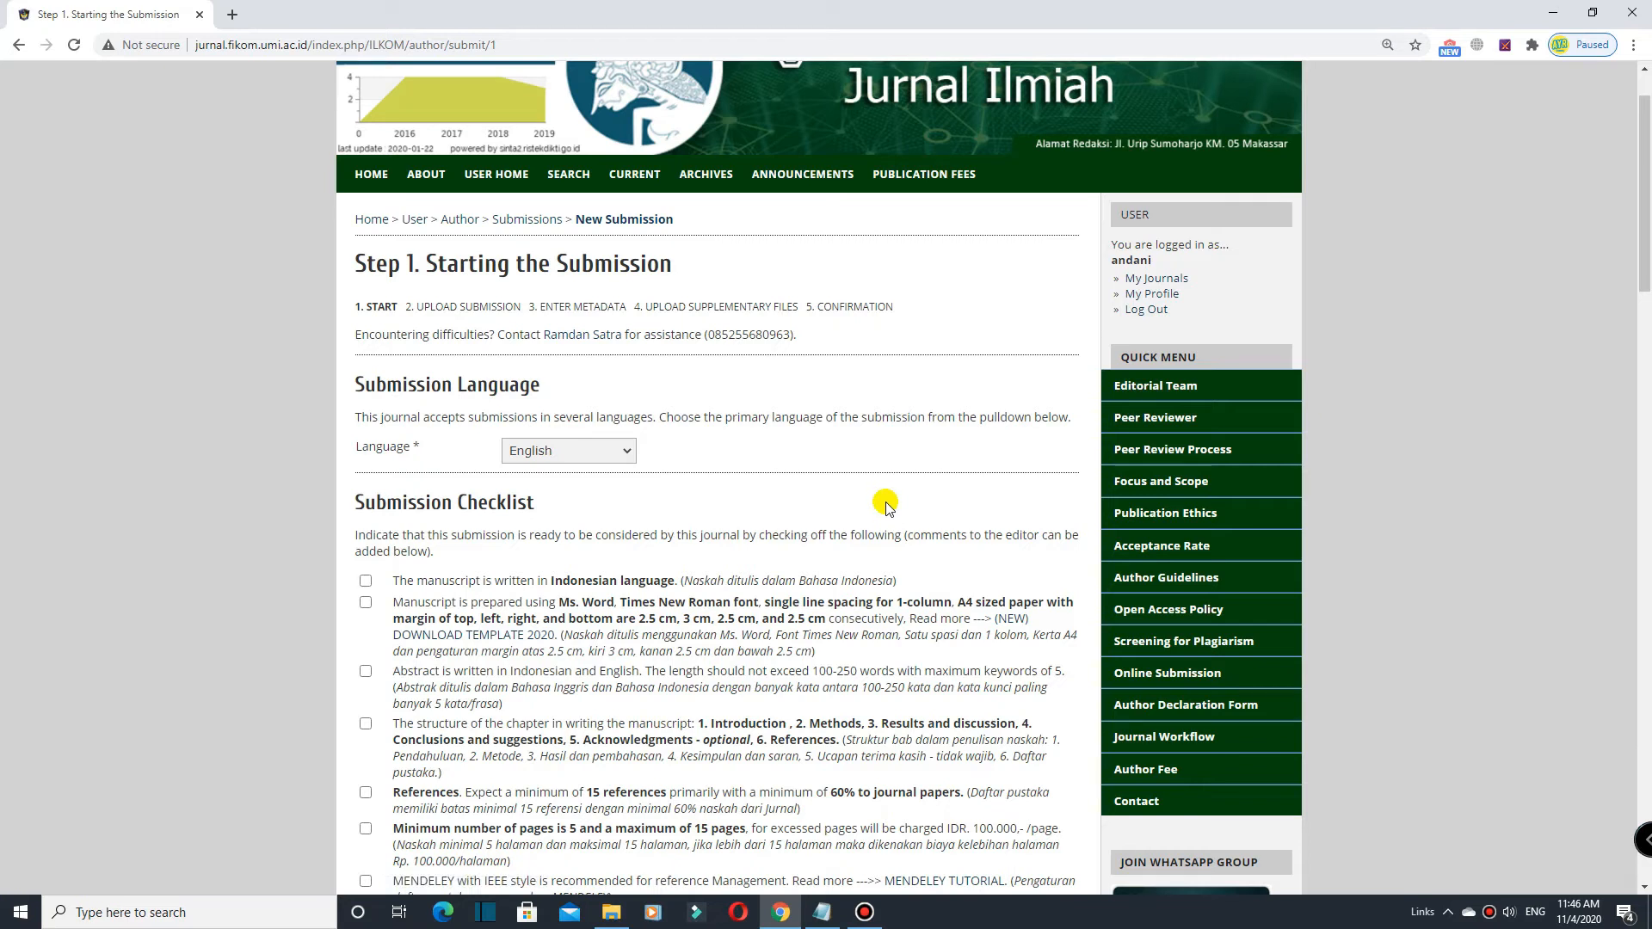
scroll(889, 505, "down", 2)
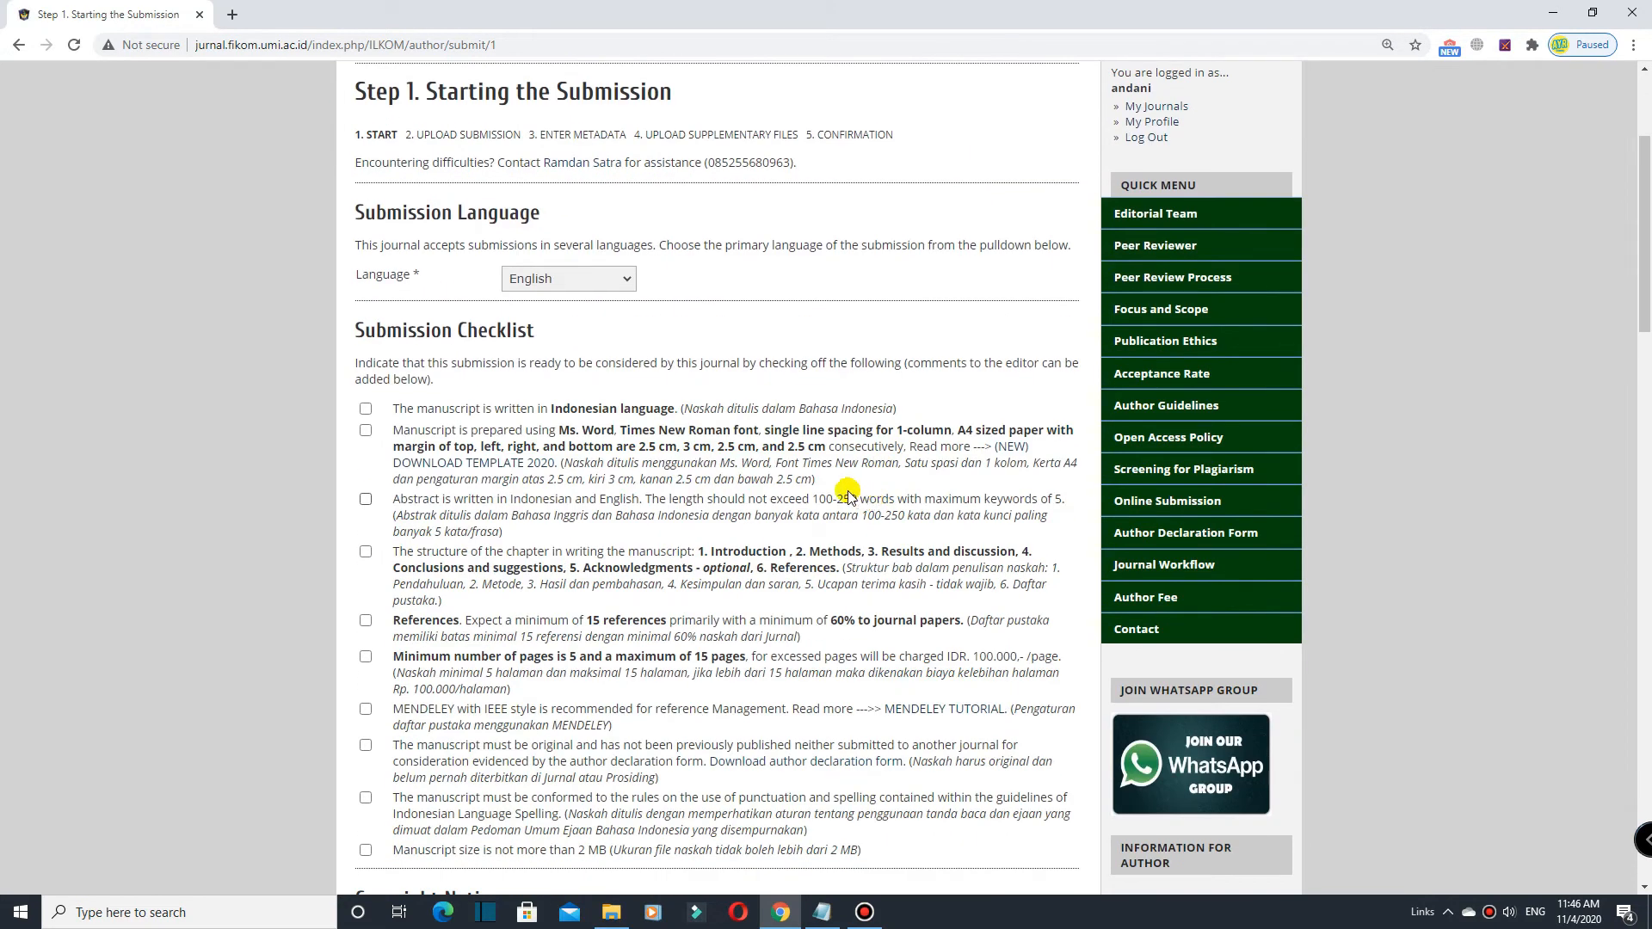
scroll(779, 472, "down", 8)
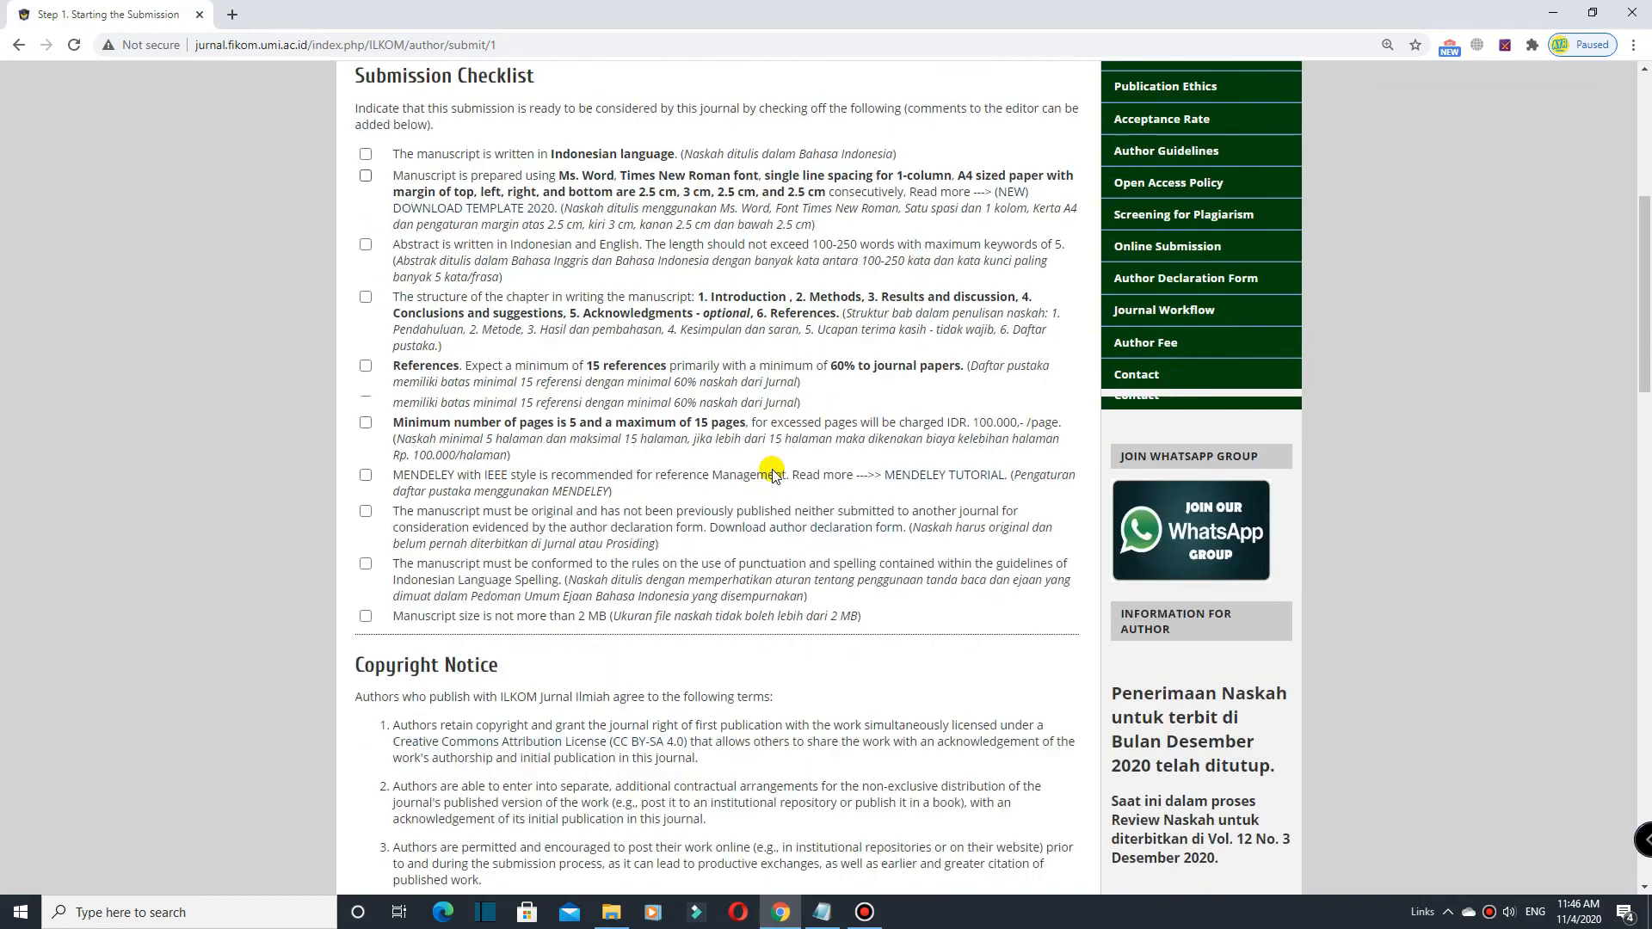
scroll(770, 473, "up", 7)
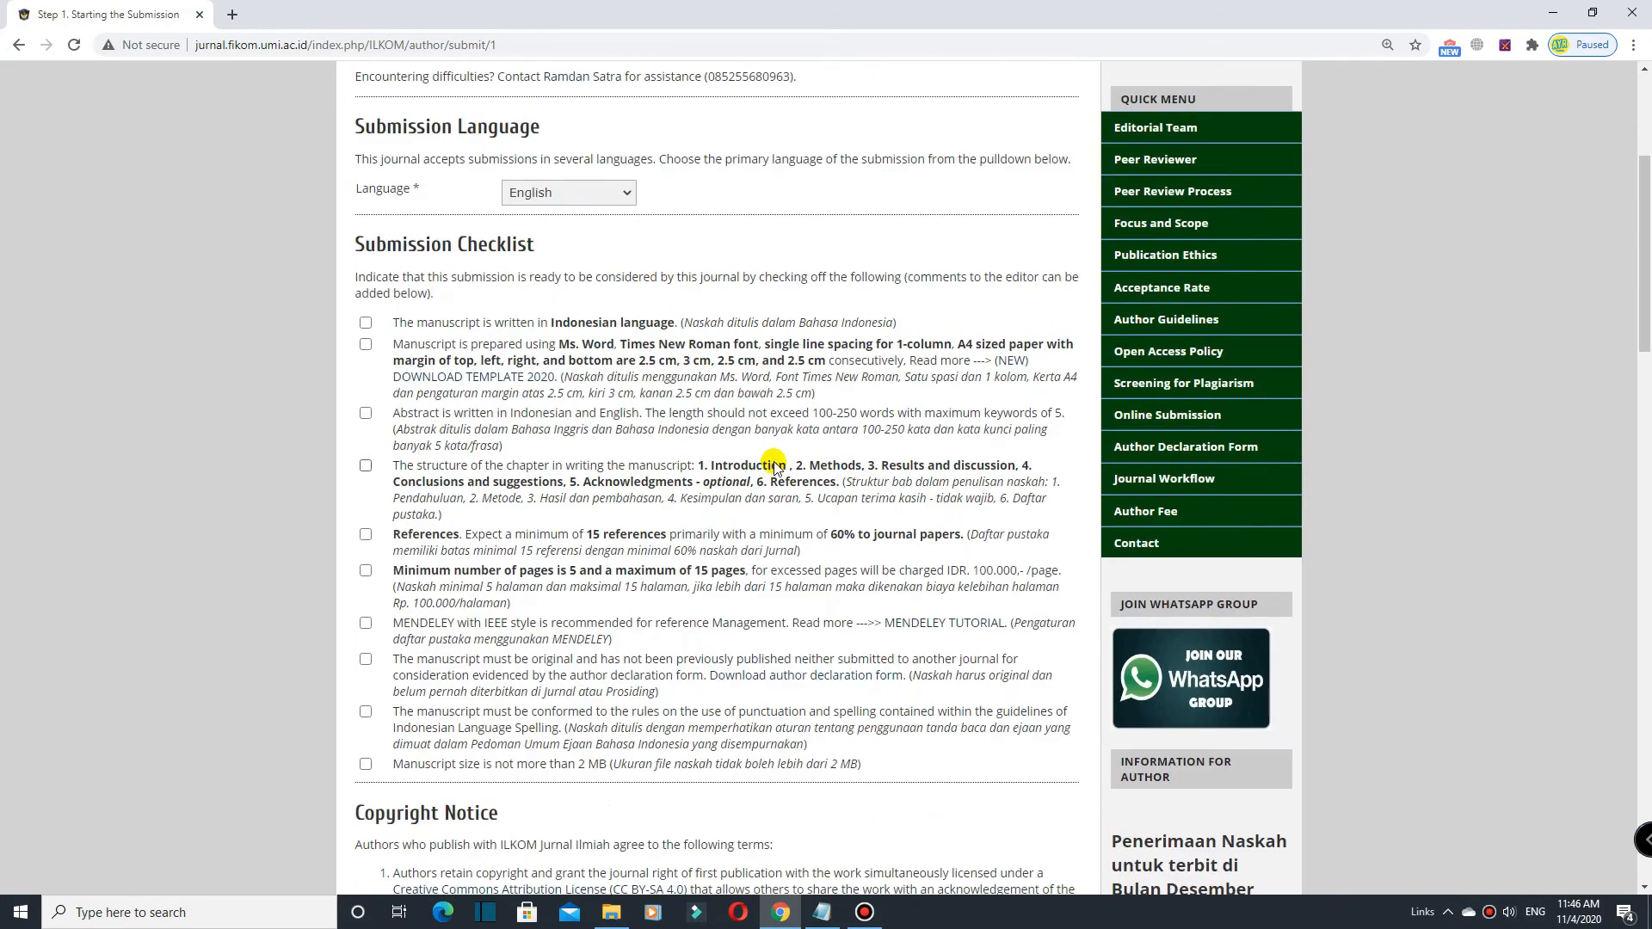
scroll(656, 380, "up", 1)
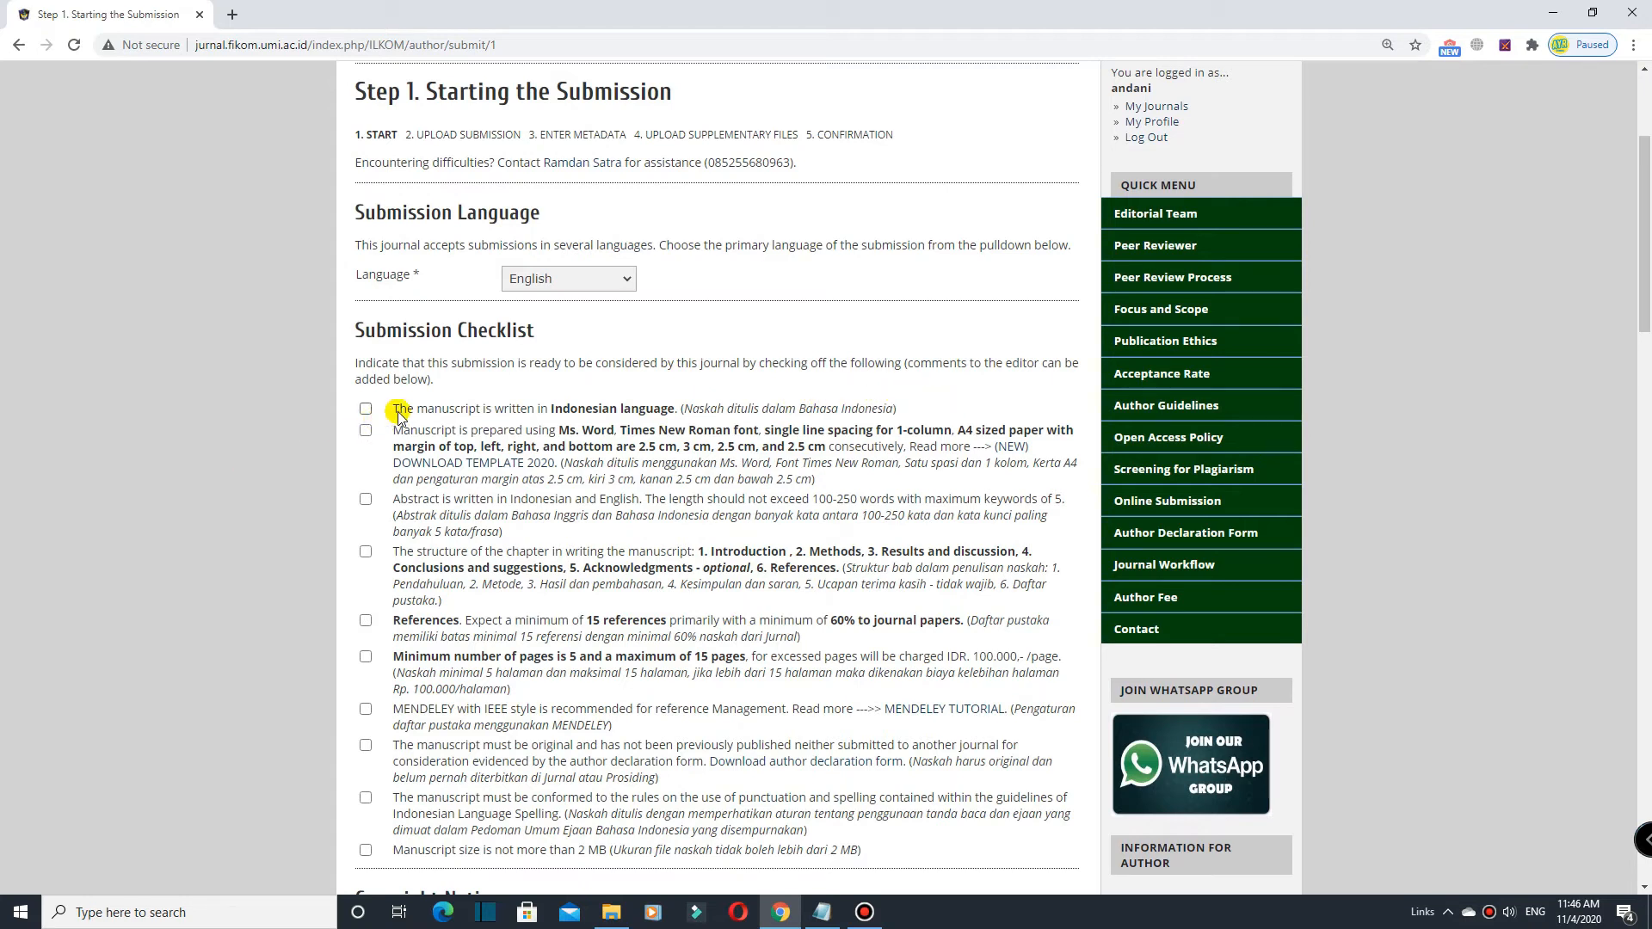
Step: Check off the checklist items on Indonesian language, manuscript formatting, bilingual abstract and chapter structure
left_click(365, 410)
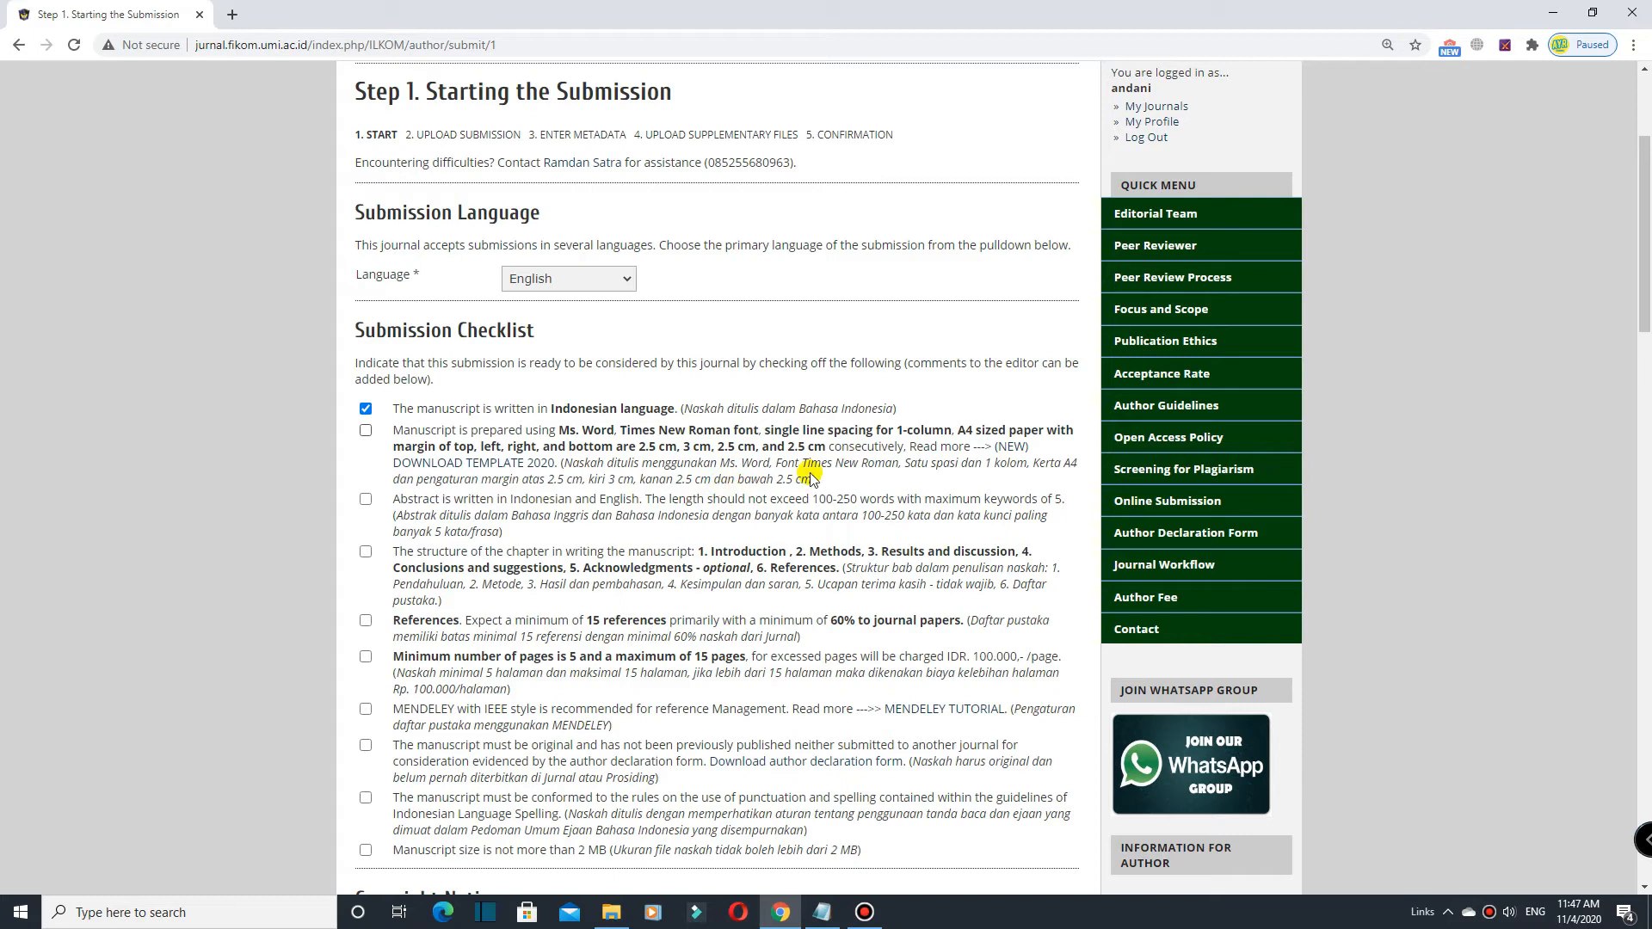
left_click(366, 432)
left_click(365, 499)
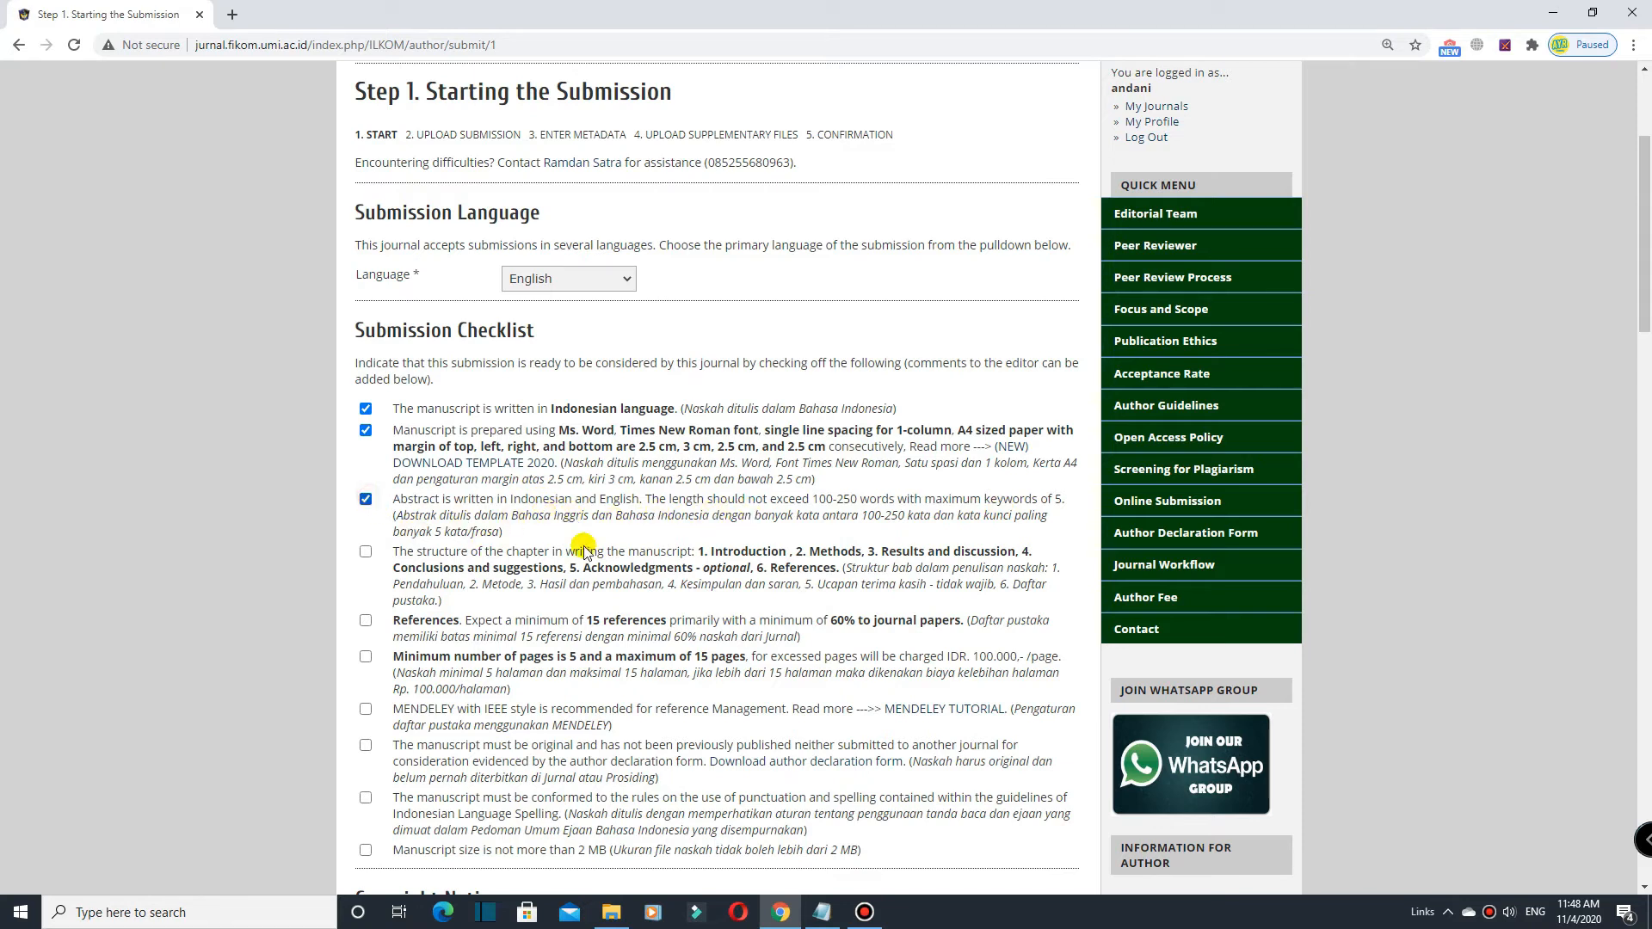
scroll(779, 539, "down", 1)
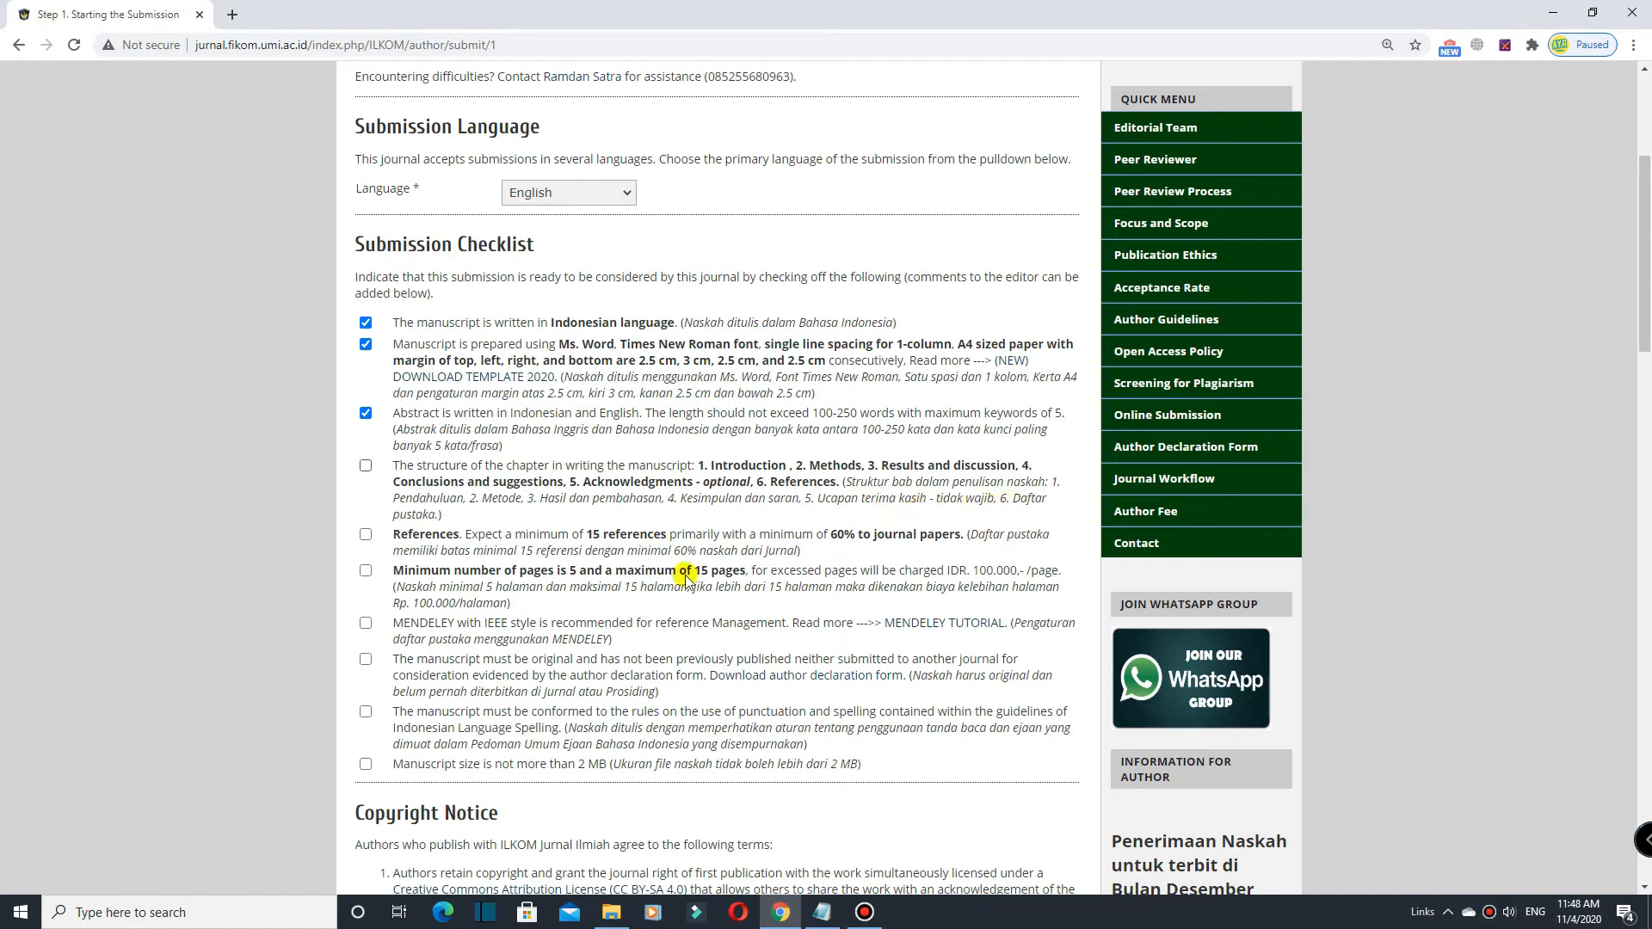
left_click(366, 466)
Step: Check off the checklist items on references, 5 to 15 page length, Mendeley with IEEE style and manuscript originality
scroll(476, 529, "down", 1)
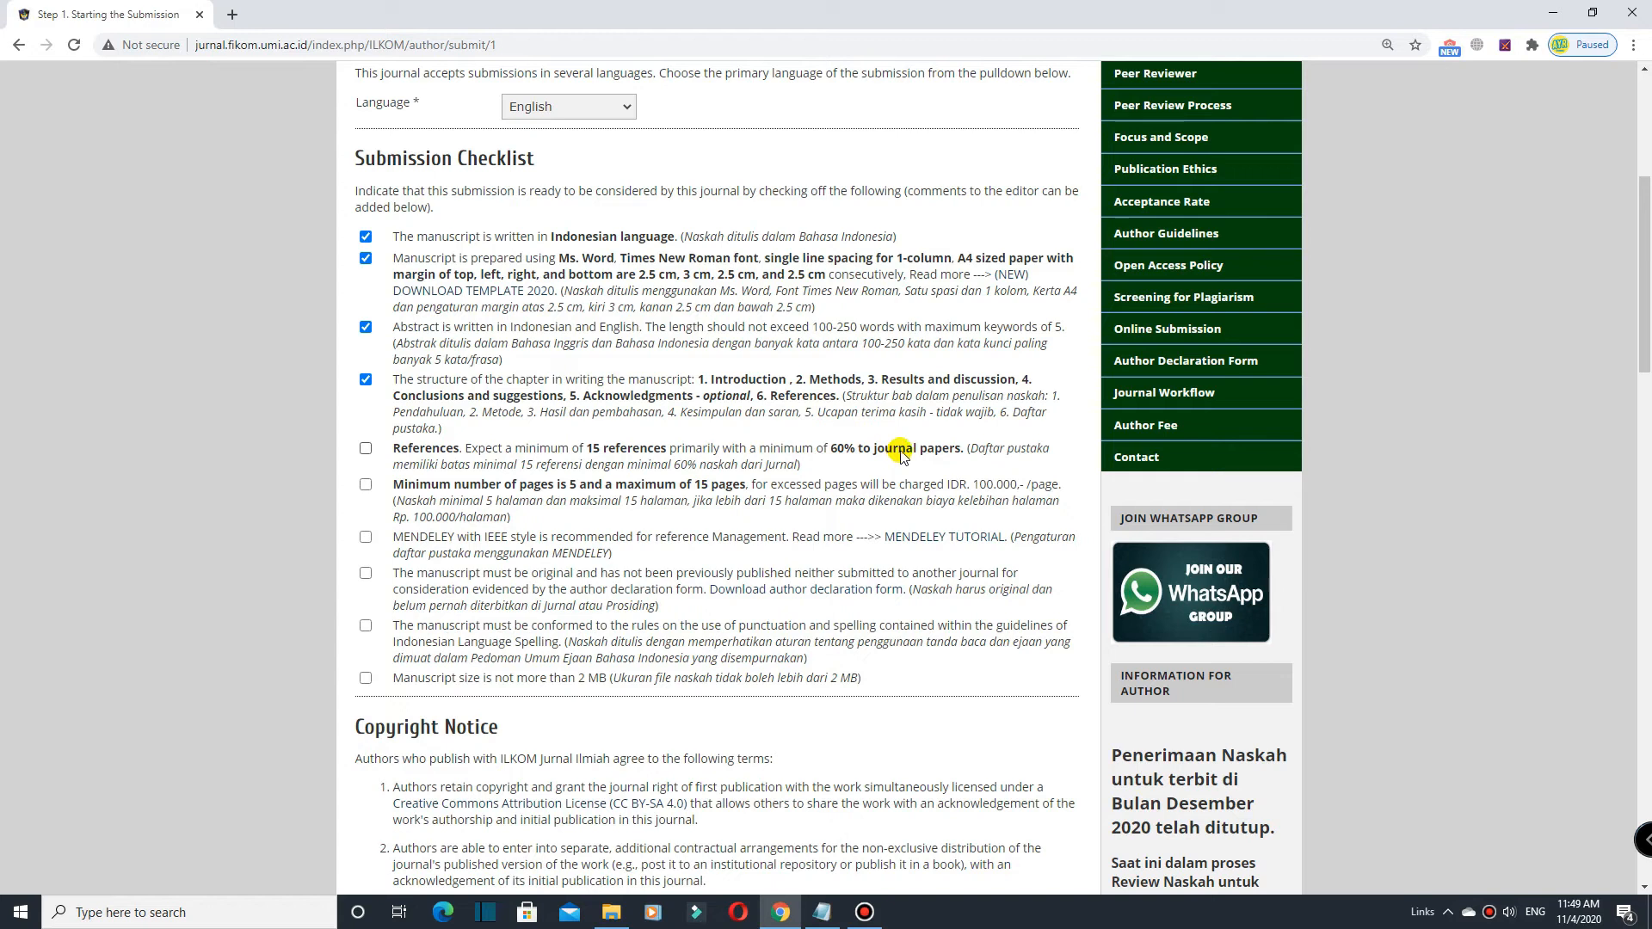
left_click(367, 449)
scroll(859, 492, "down", 1)
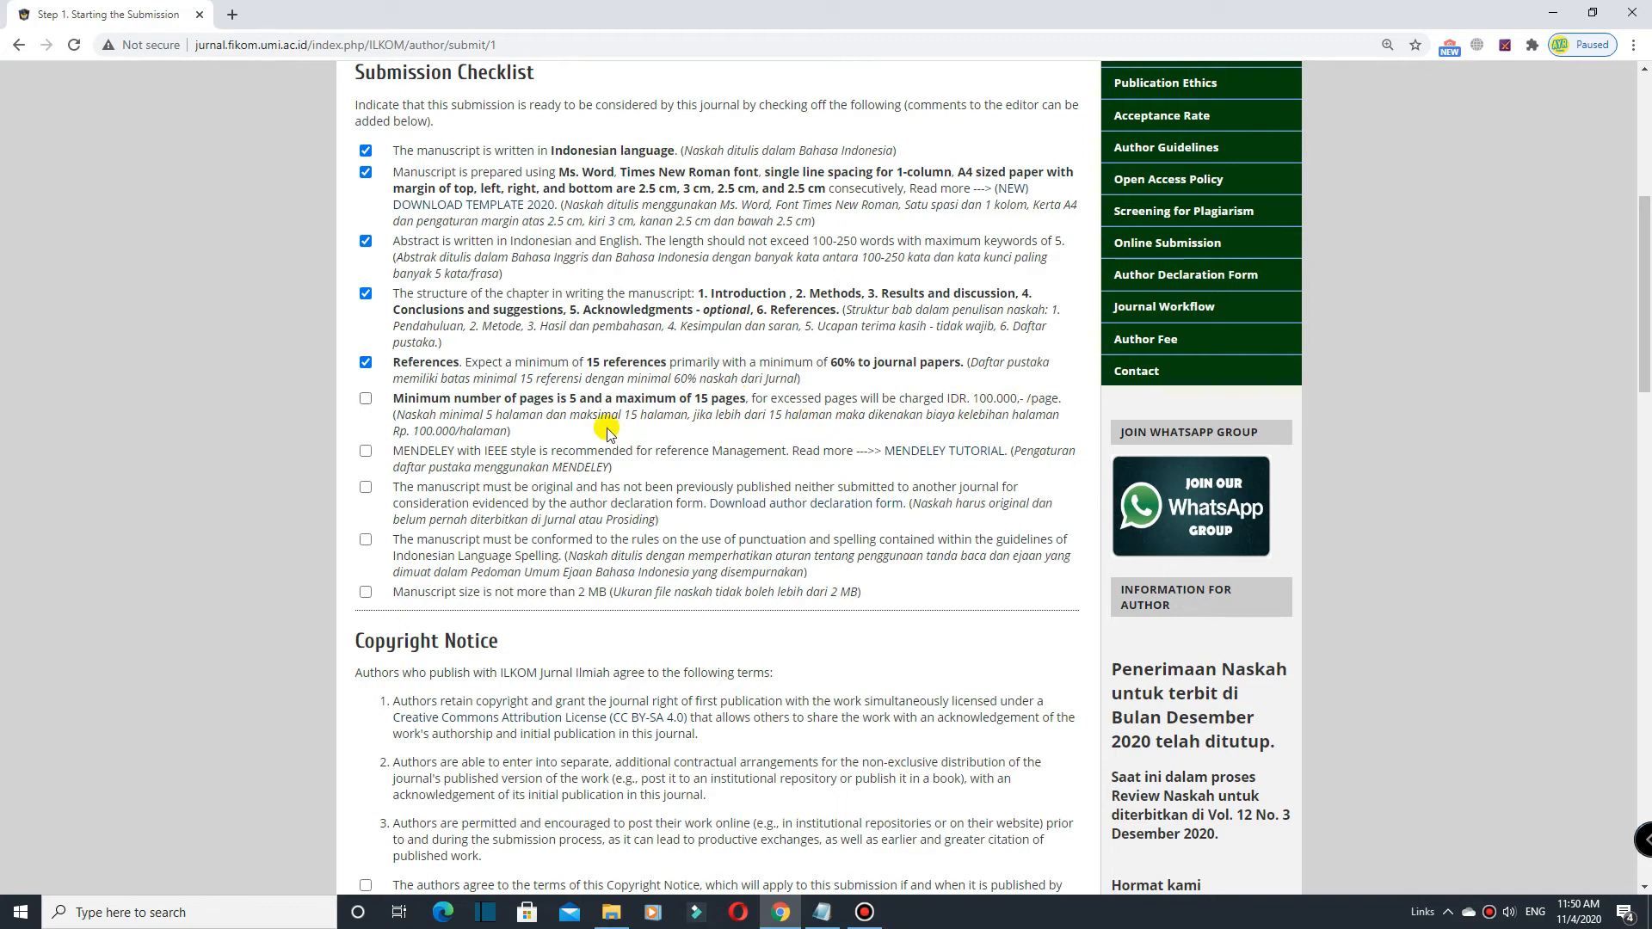
scroll(605, 432, "down", 1)
left_click(366, 313)
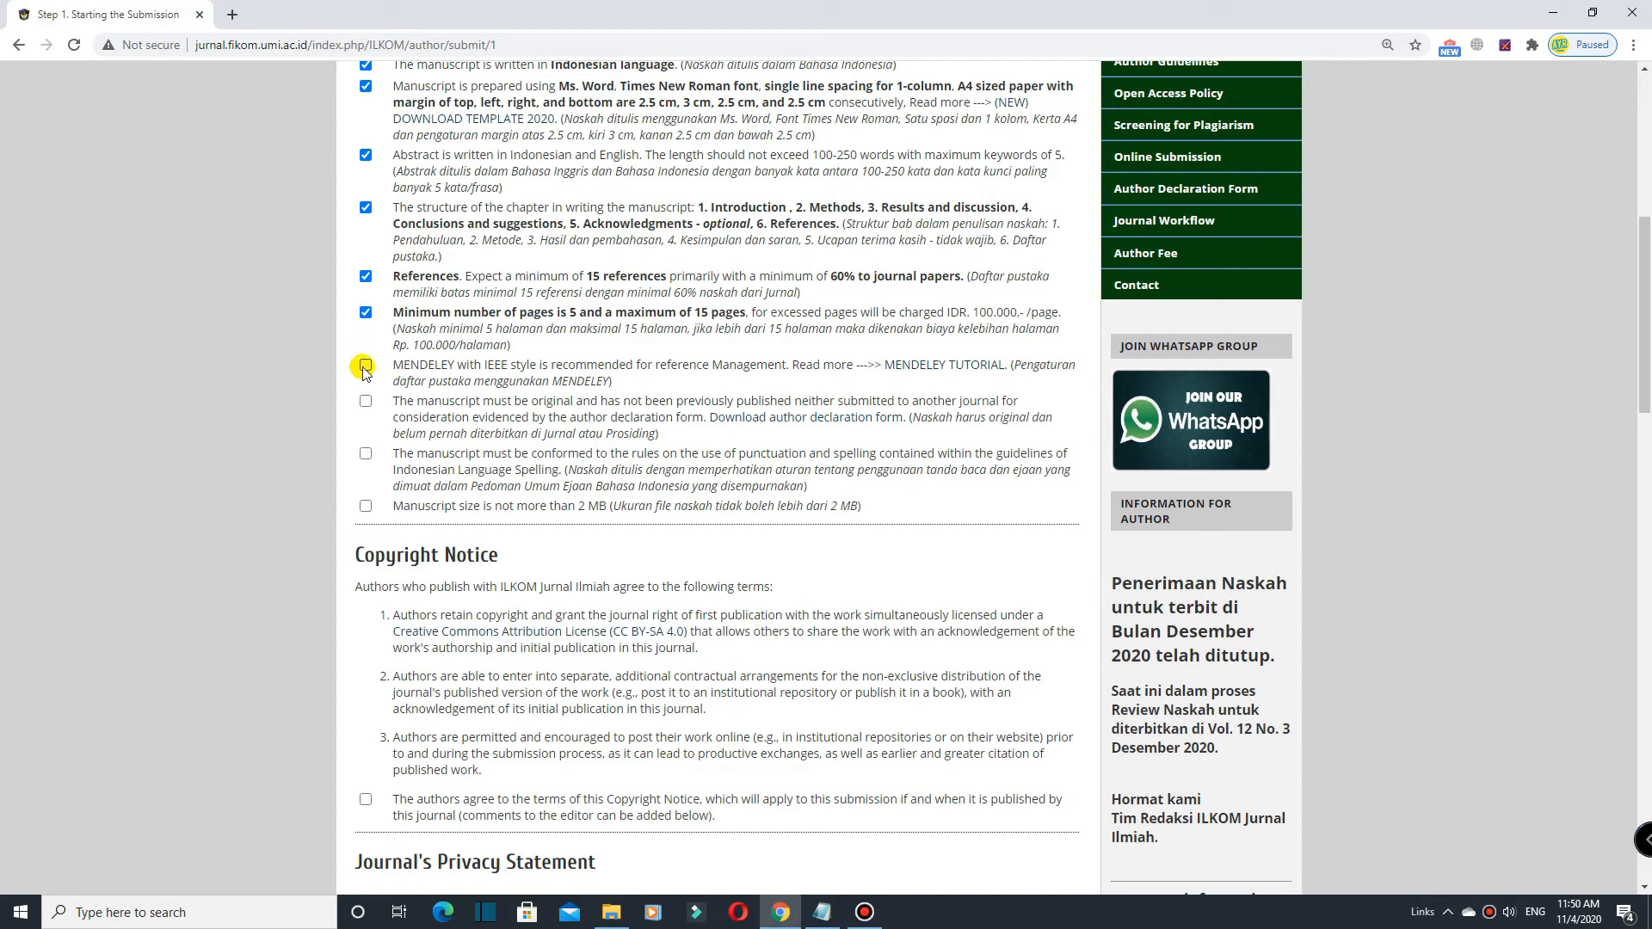
left_click(365, 366)
left_click(367, 403)
scroll(688, 471, "down", 1)
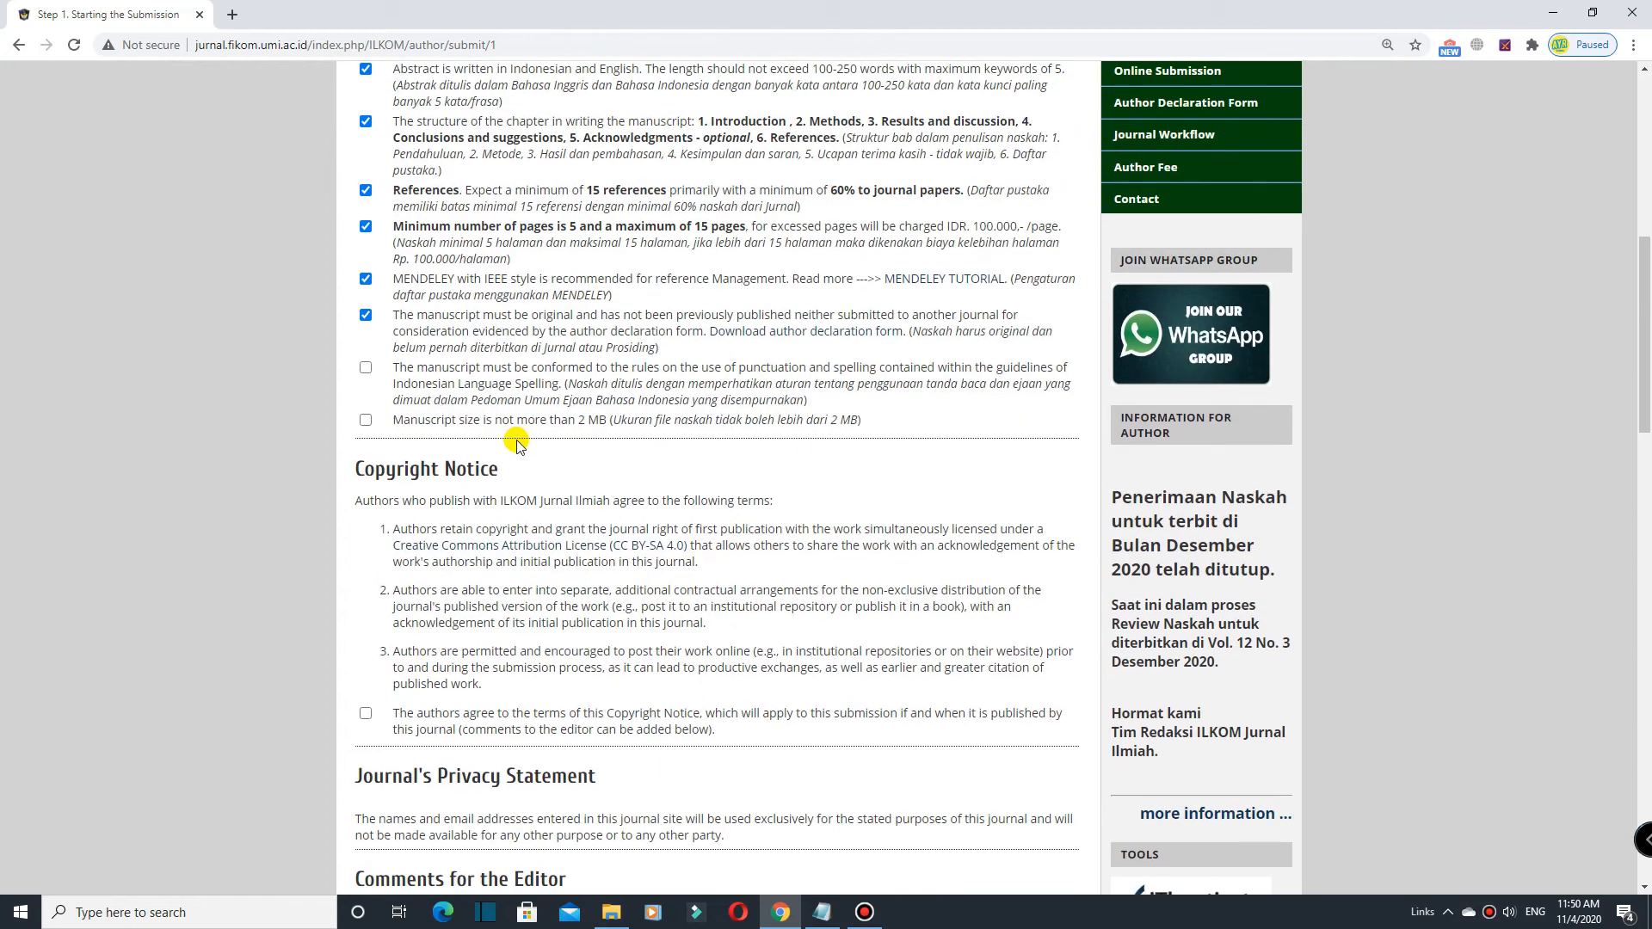
Step: Check off the checklist items on Indonesian punctuation and spelling rules and on manuscript size of no more than 2 MB
left_click(404, 405)
scroll(422, 406, "down", 1)
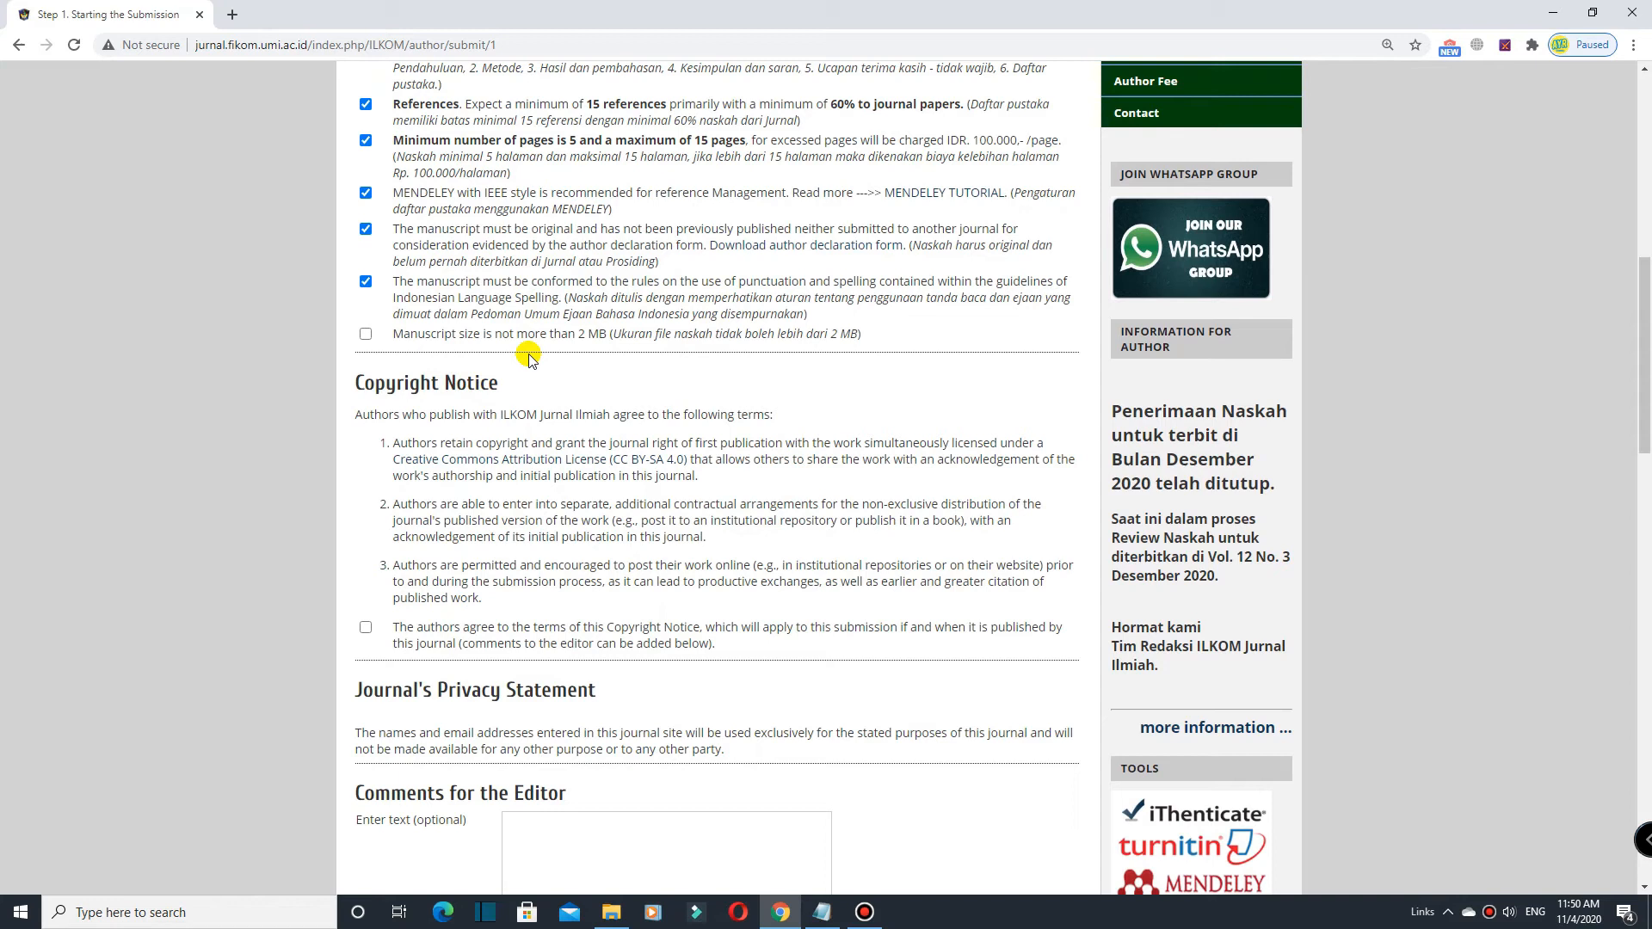
left_click(366, 334)
scroll(712, 405, "up", 3)
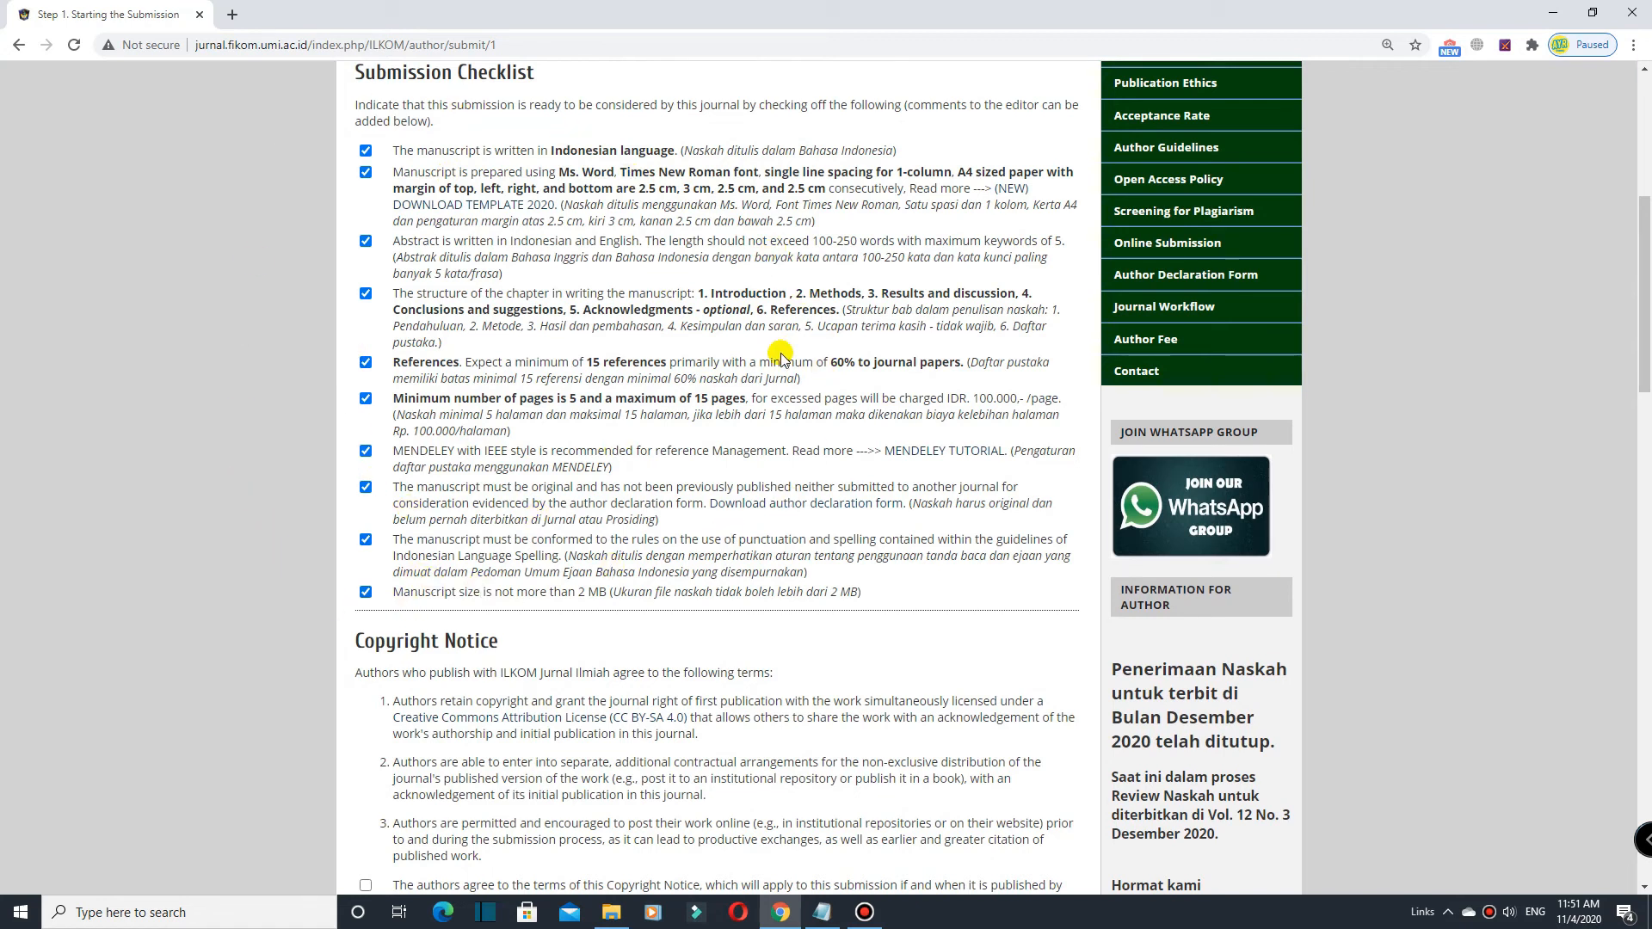
scroll(781, 353, "up", 3)
scroll(780, 353, "down", 3)
scroll(779, 356, "down", 8)
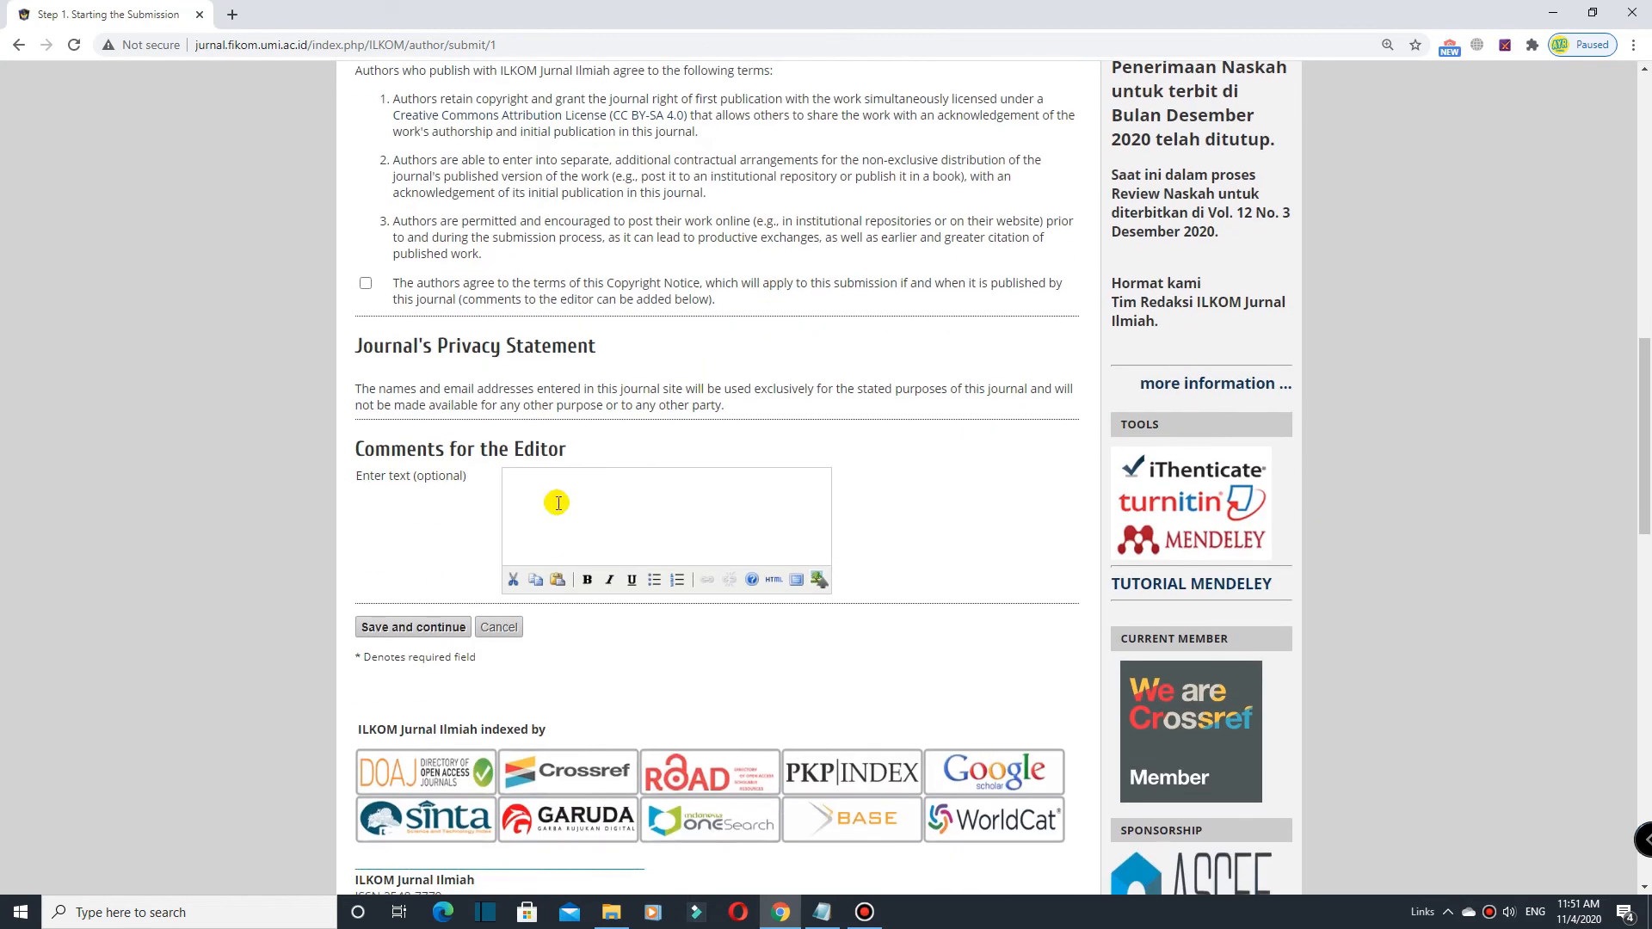
Step: Agree to the Copyright Notice terms, leave the comments for the editor empty, and save and continue to the upload stage
left_click(558, 498)
scroll(573, 474, "up", 1)
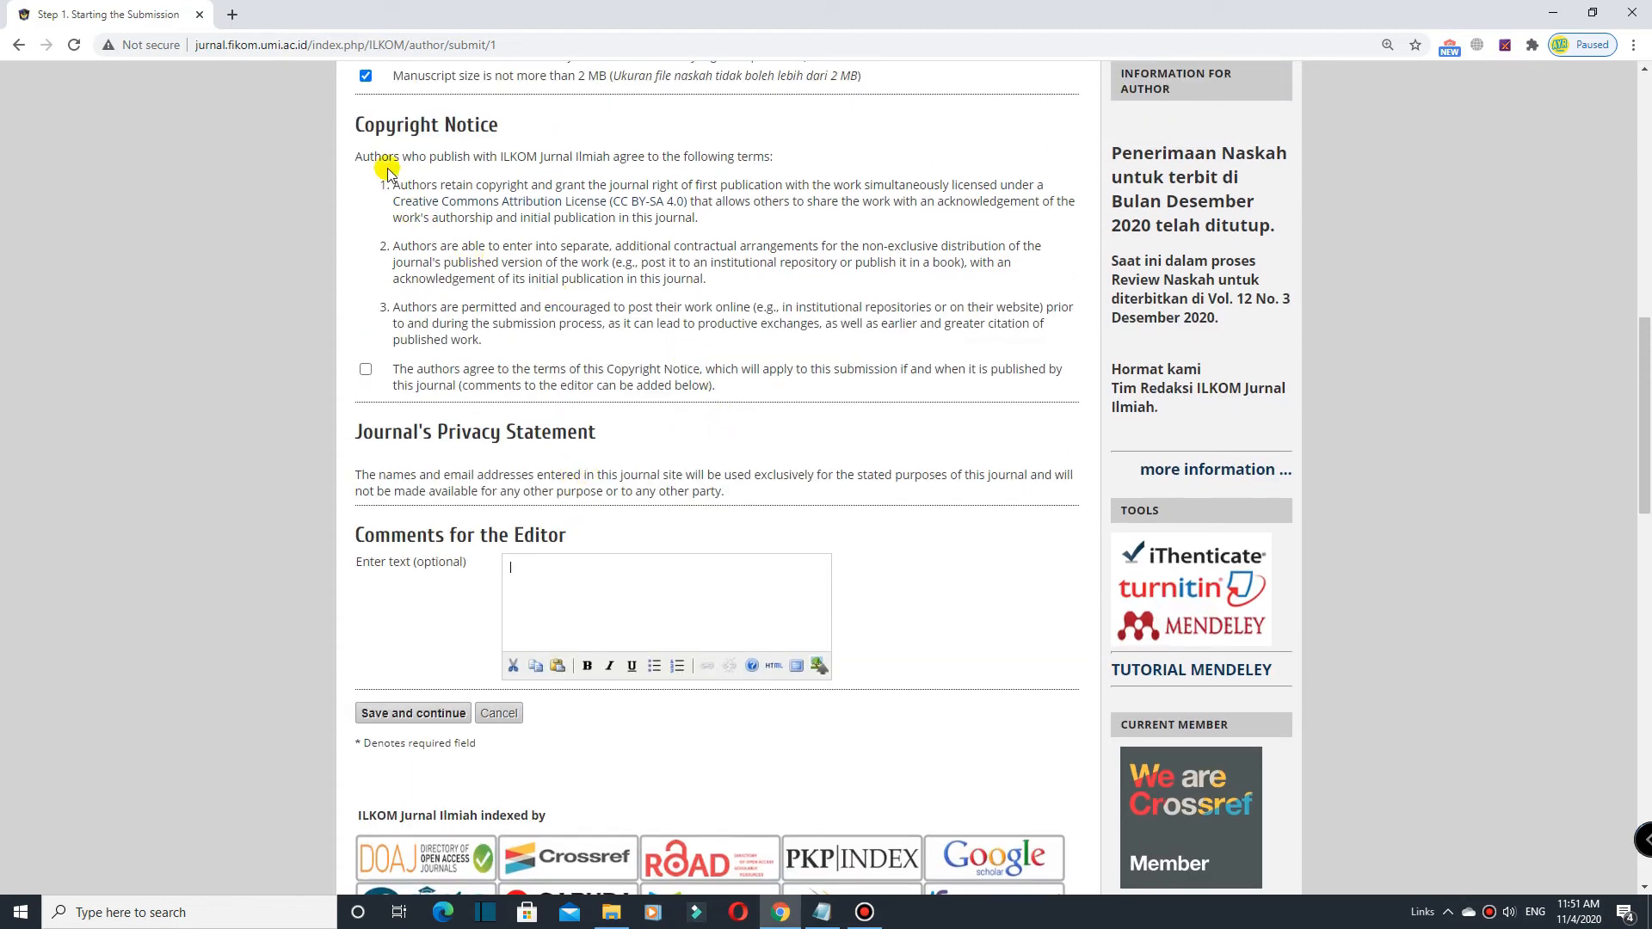
left_click(366, 370)
scroll(774, 391, "down", 2)
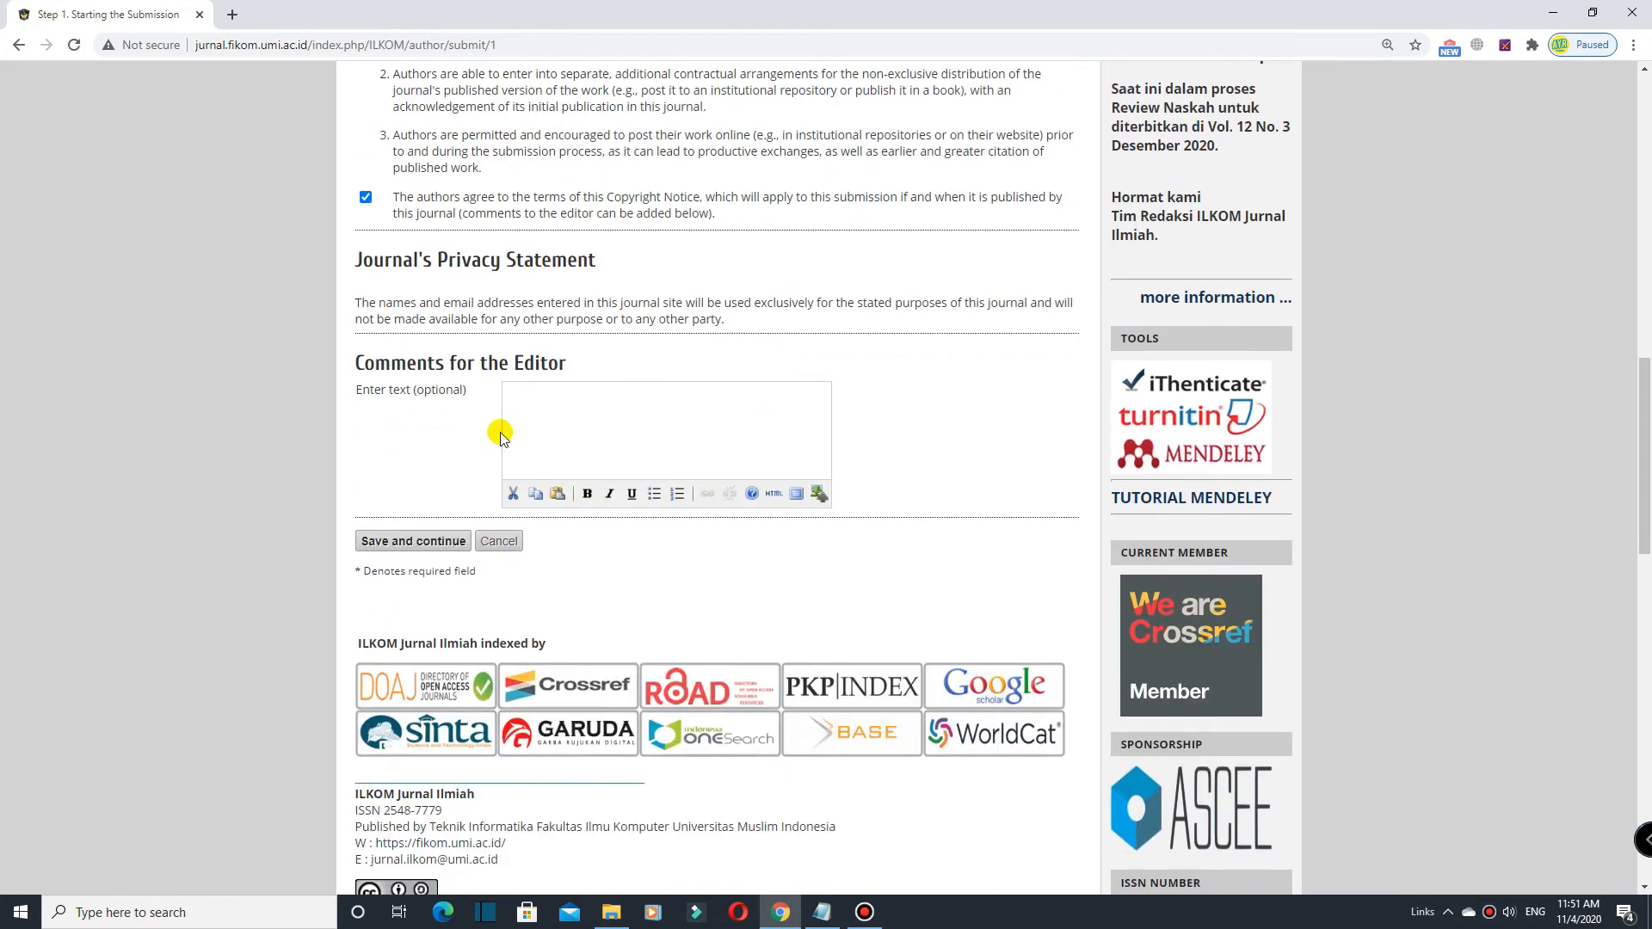
left_click(428, 542)
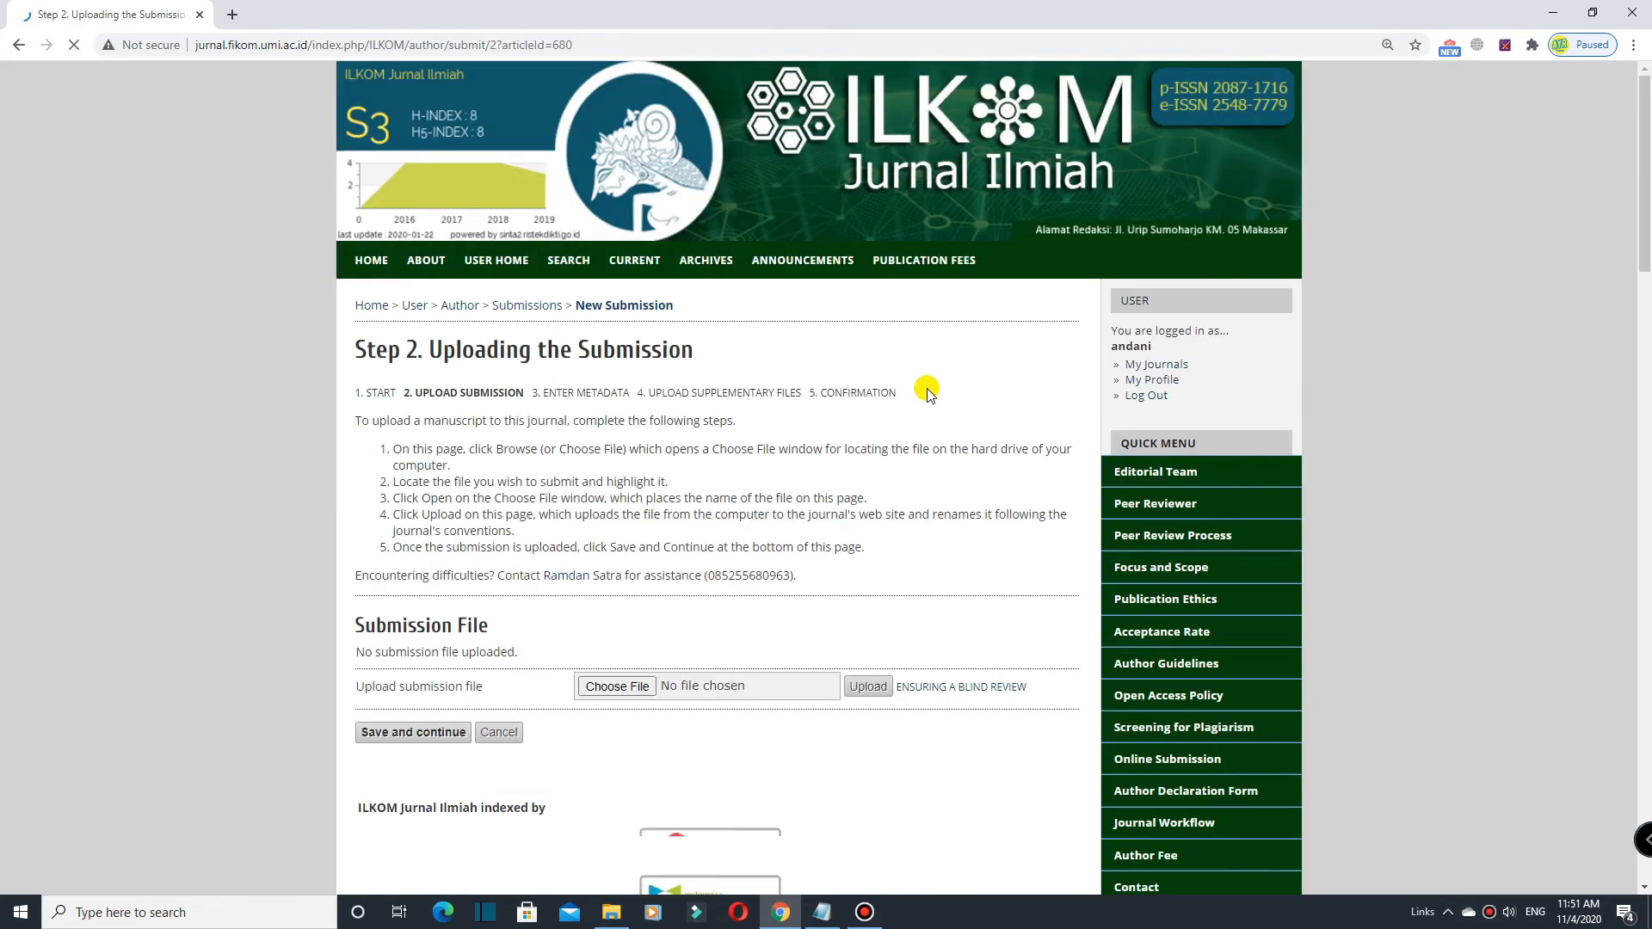
Step: Upload the manuscript Word file from the ILKOM Jurnal Ilmiah folder Vol Desember 2020 as the submission file and continue to the metadata
scroll(856, 425, "down", 1)
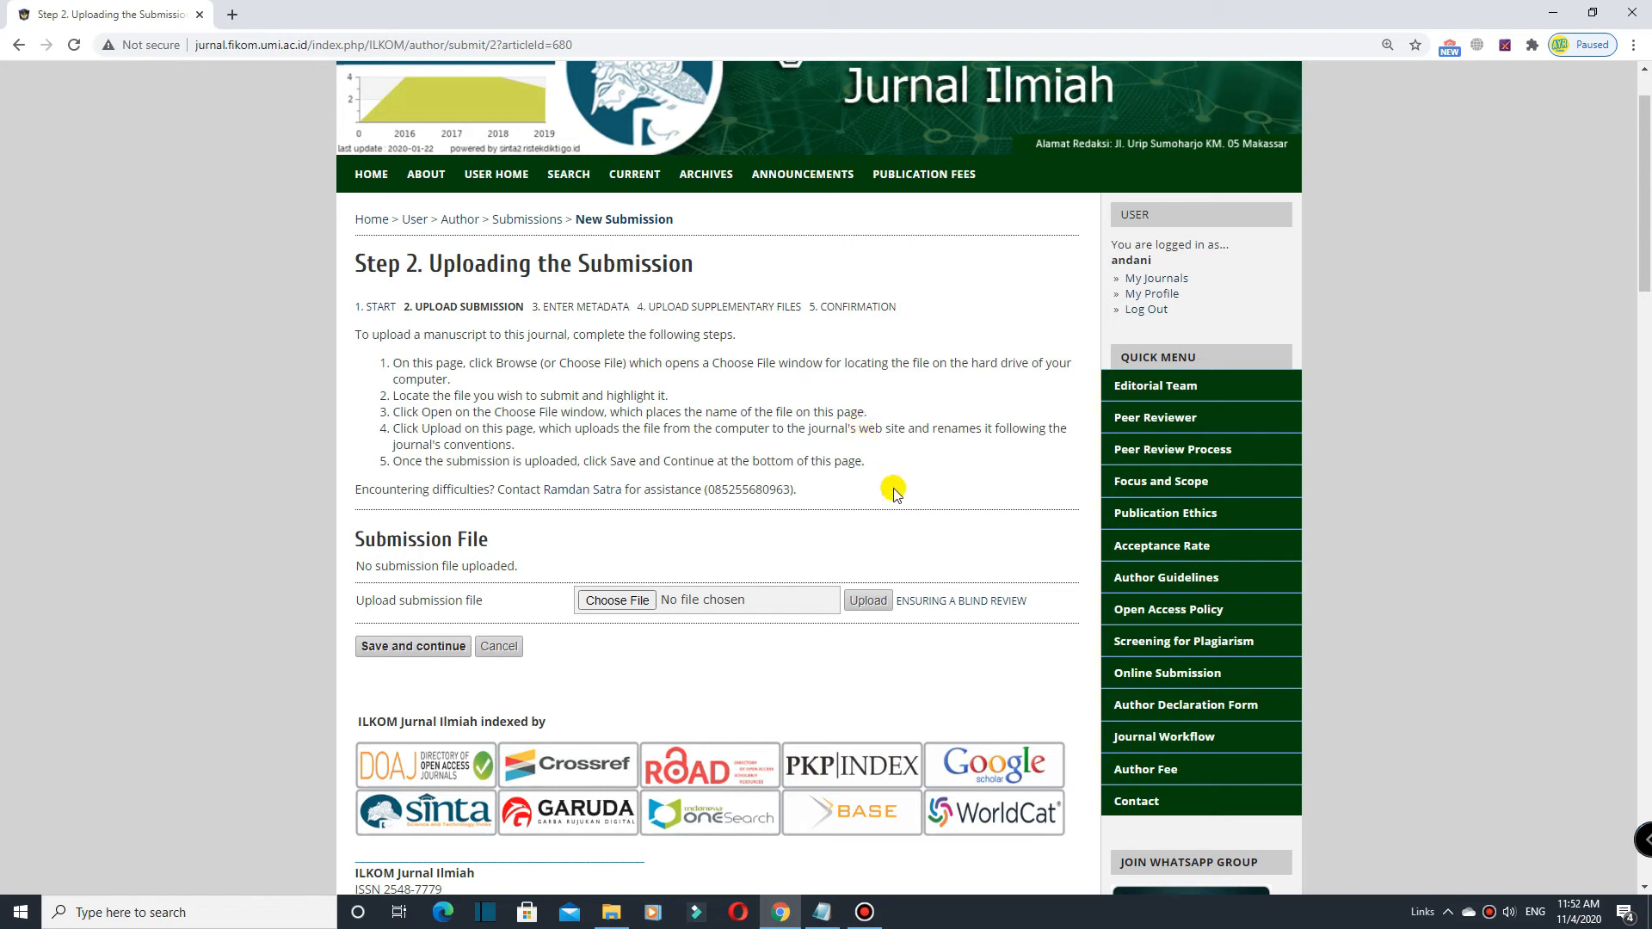
left_click(639, 602)
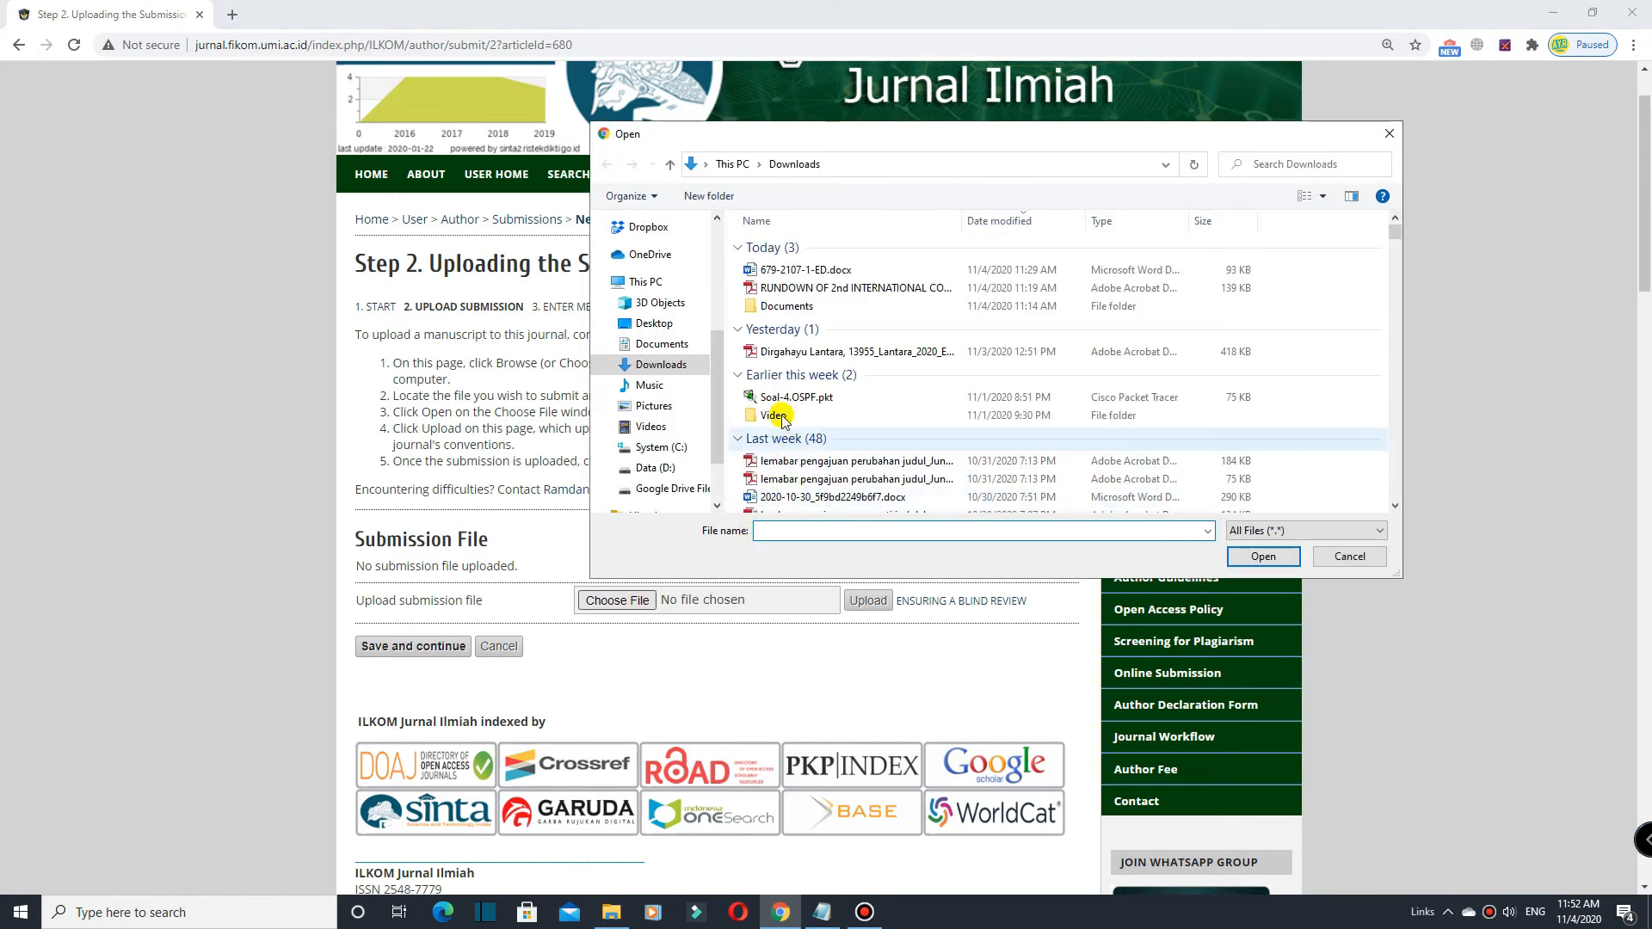
left_click(659, 488)
double_click(785, 301)
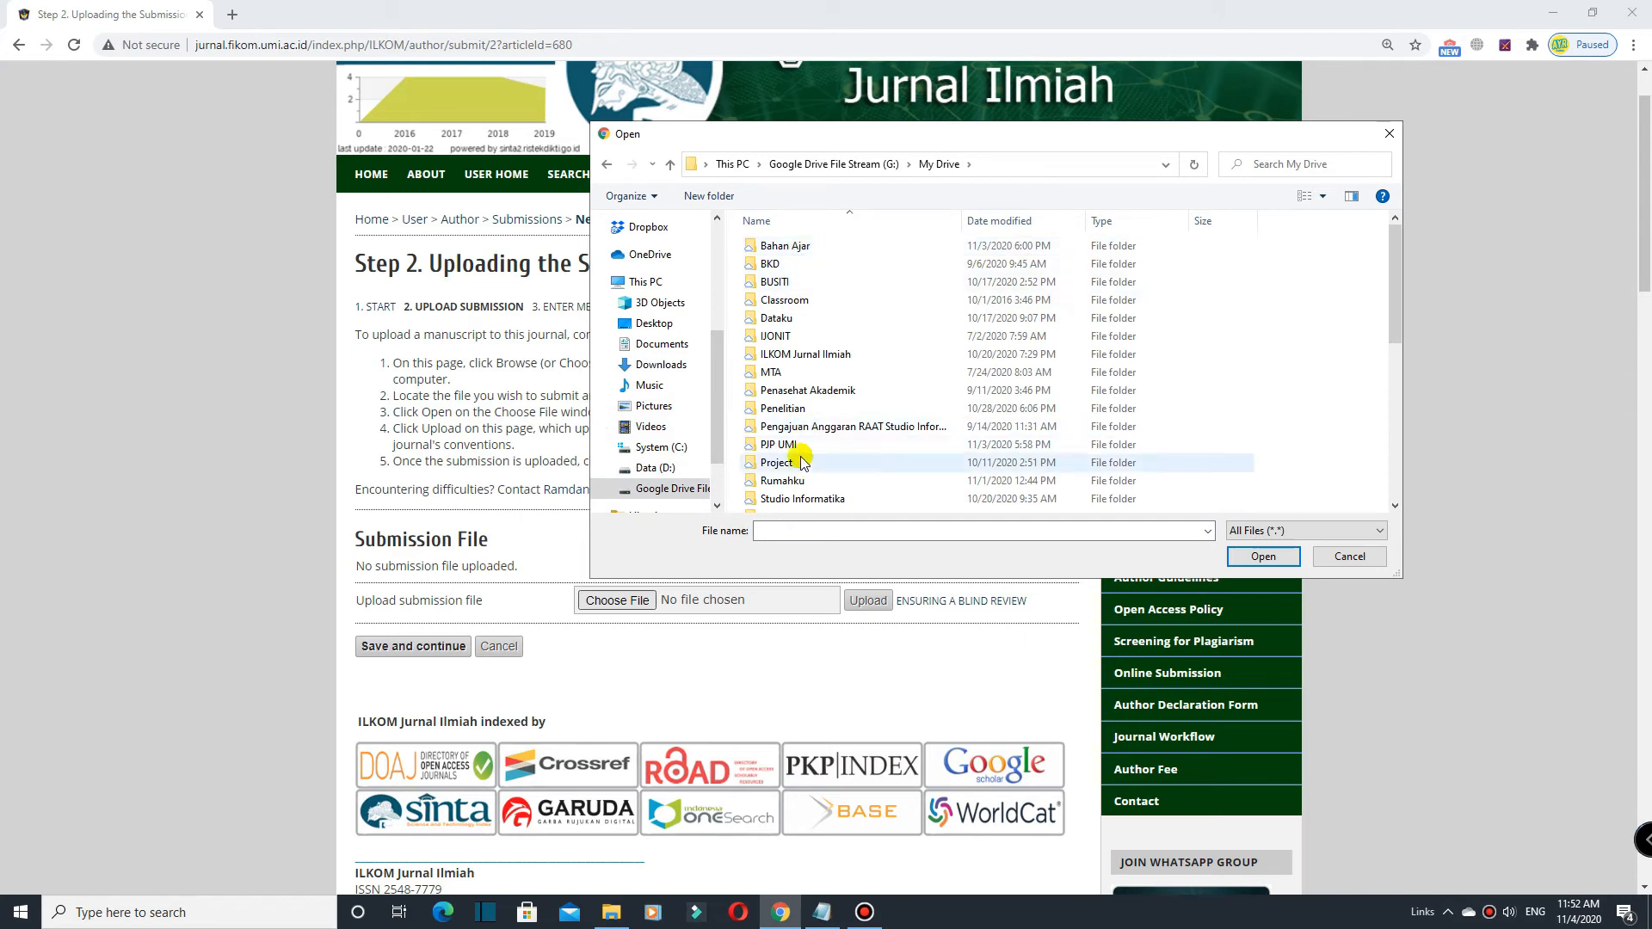
double_click(802, 355)
double_click(785, 275)
left_click(785, 246)
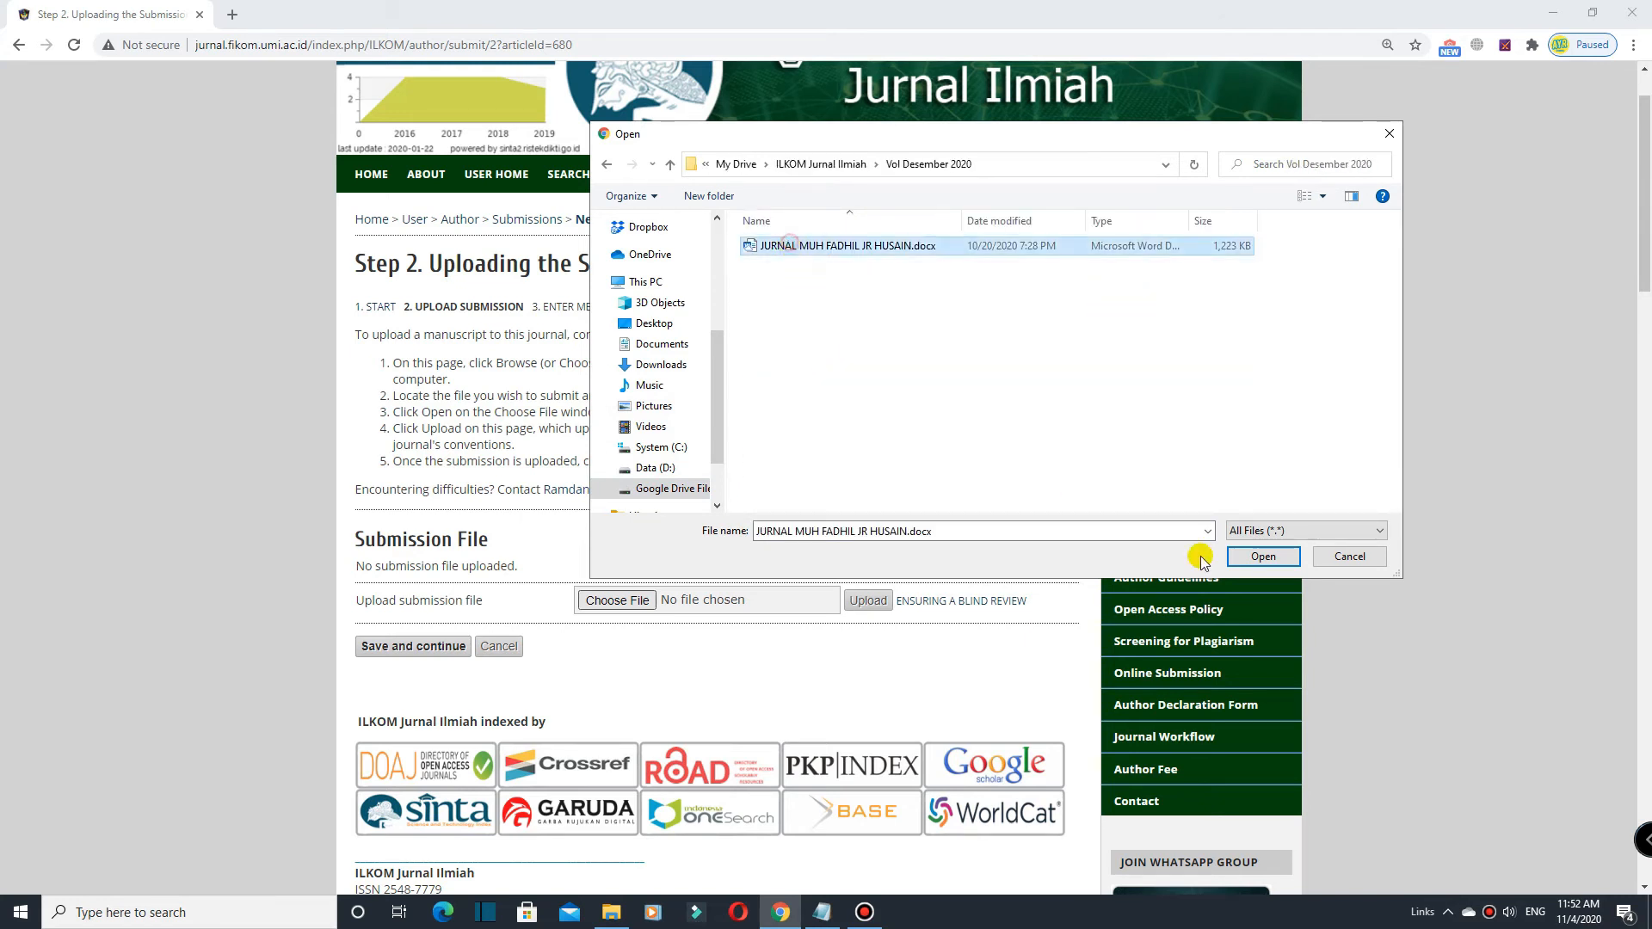
left_click(1250, 568)
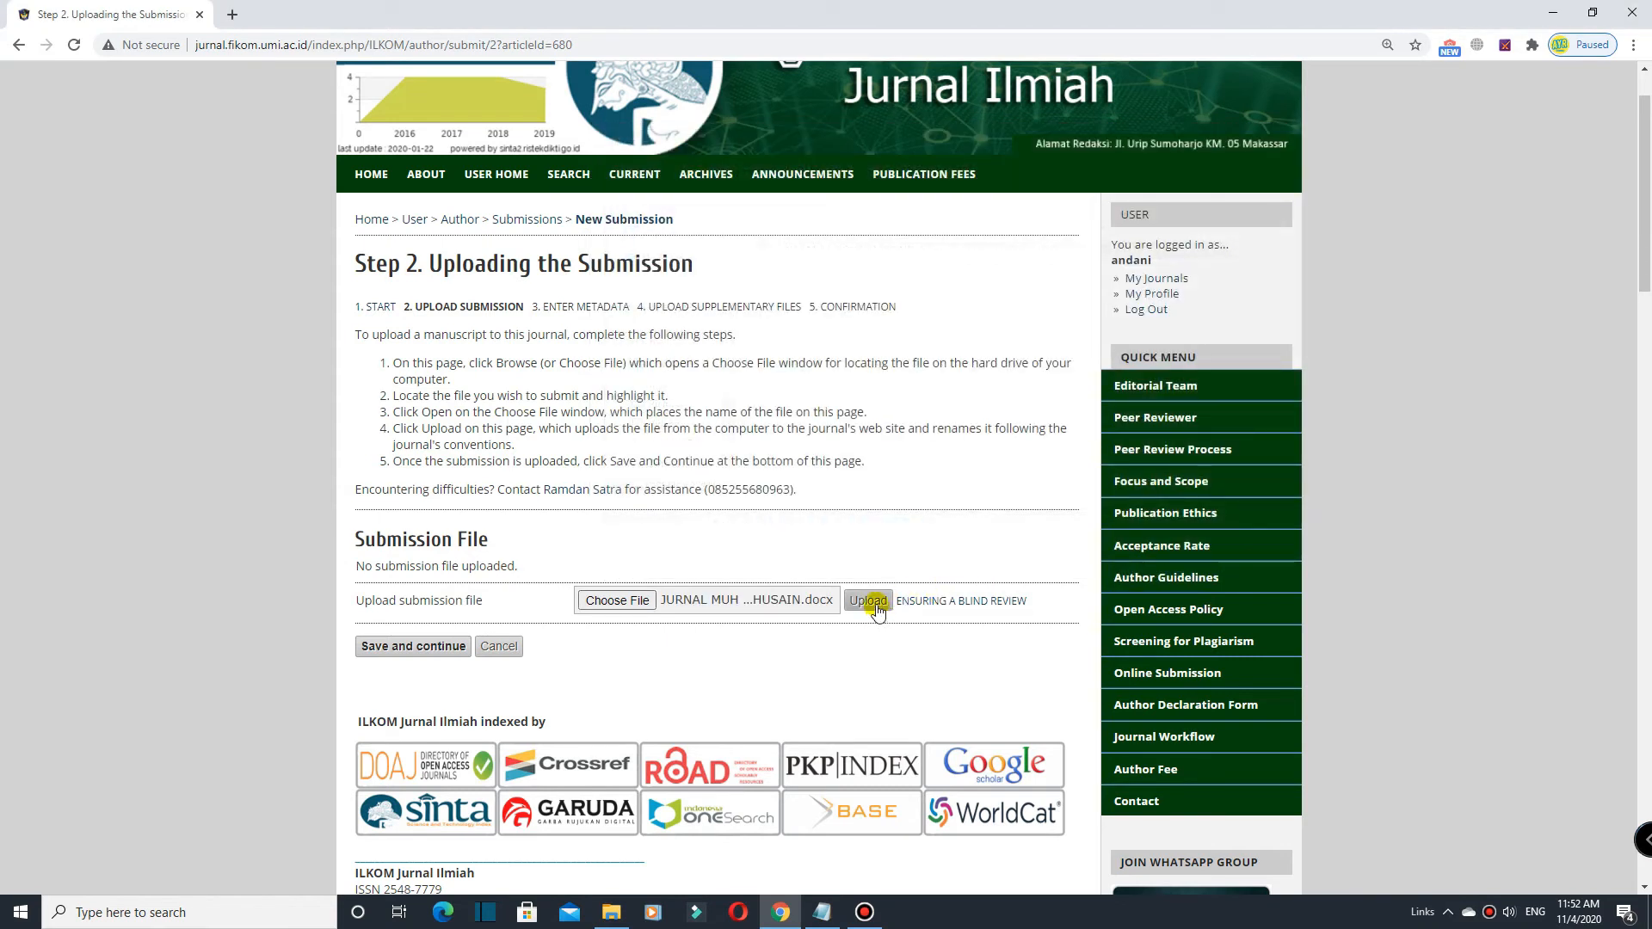
left_click(869, 602)
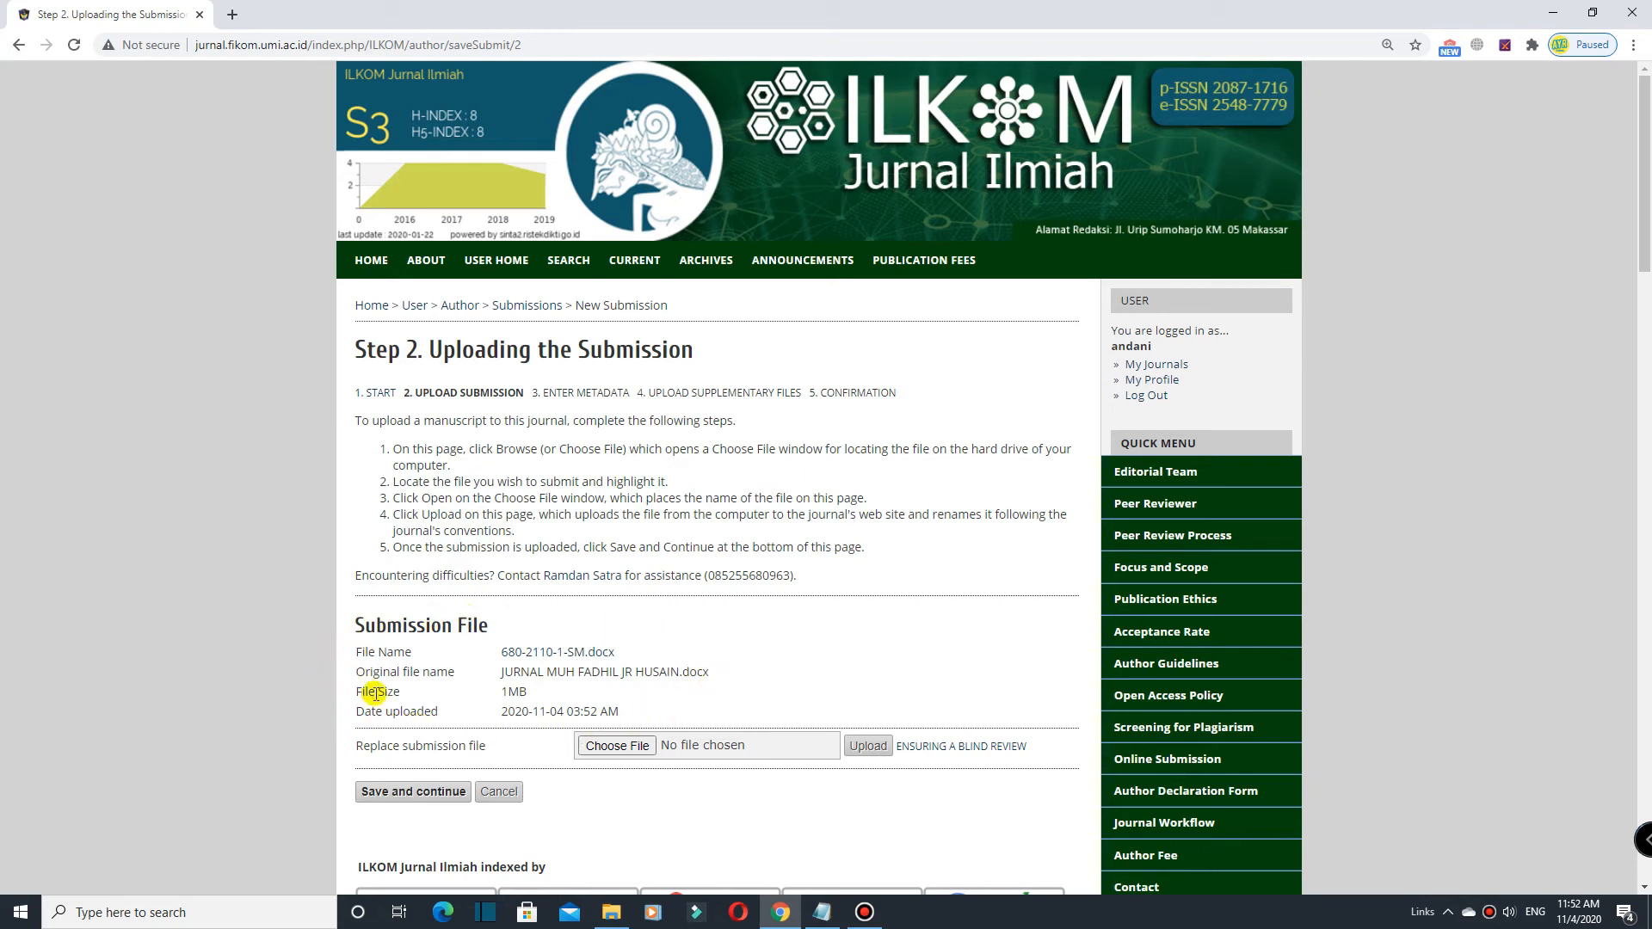
left_click(433, 796)
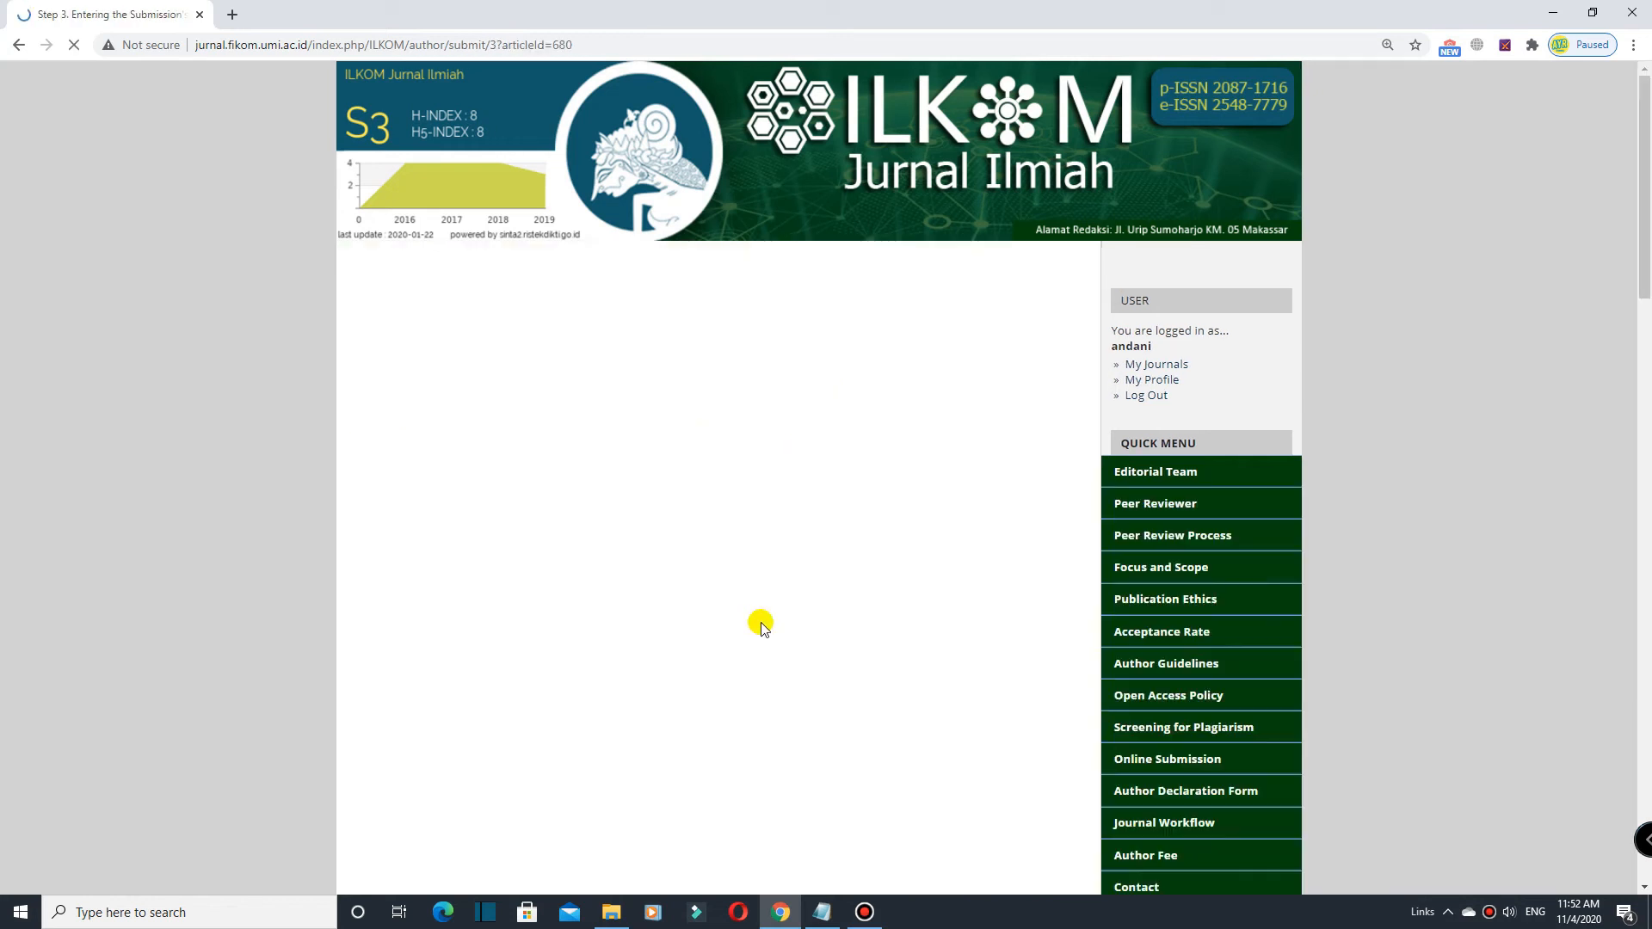
Step: Look over the first author's metadata and add an entry for another author
scroll(839, 594, "down", 1)
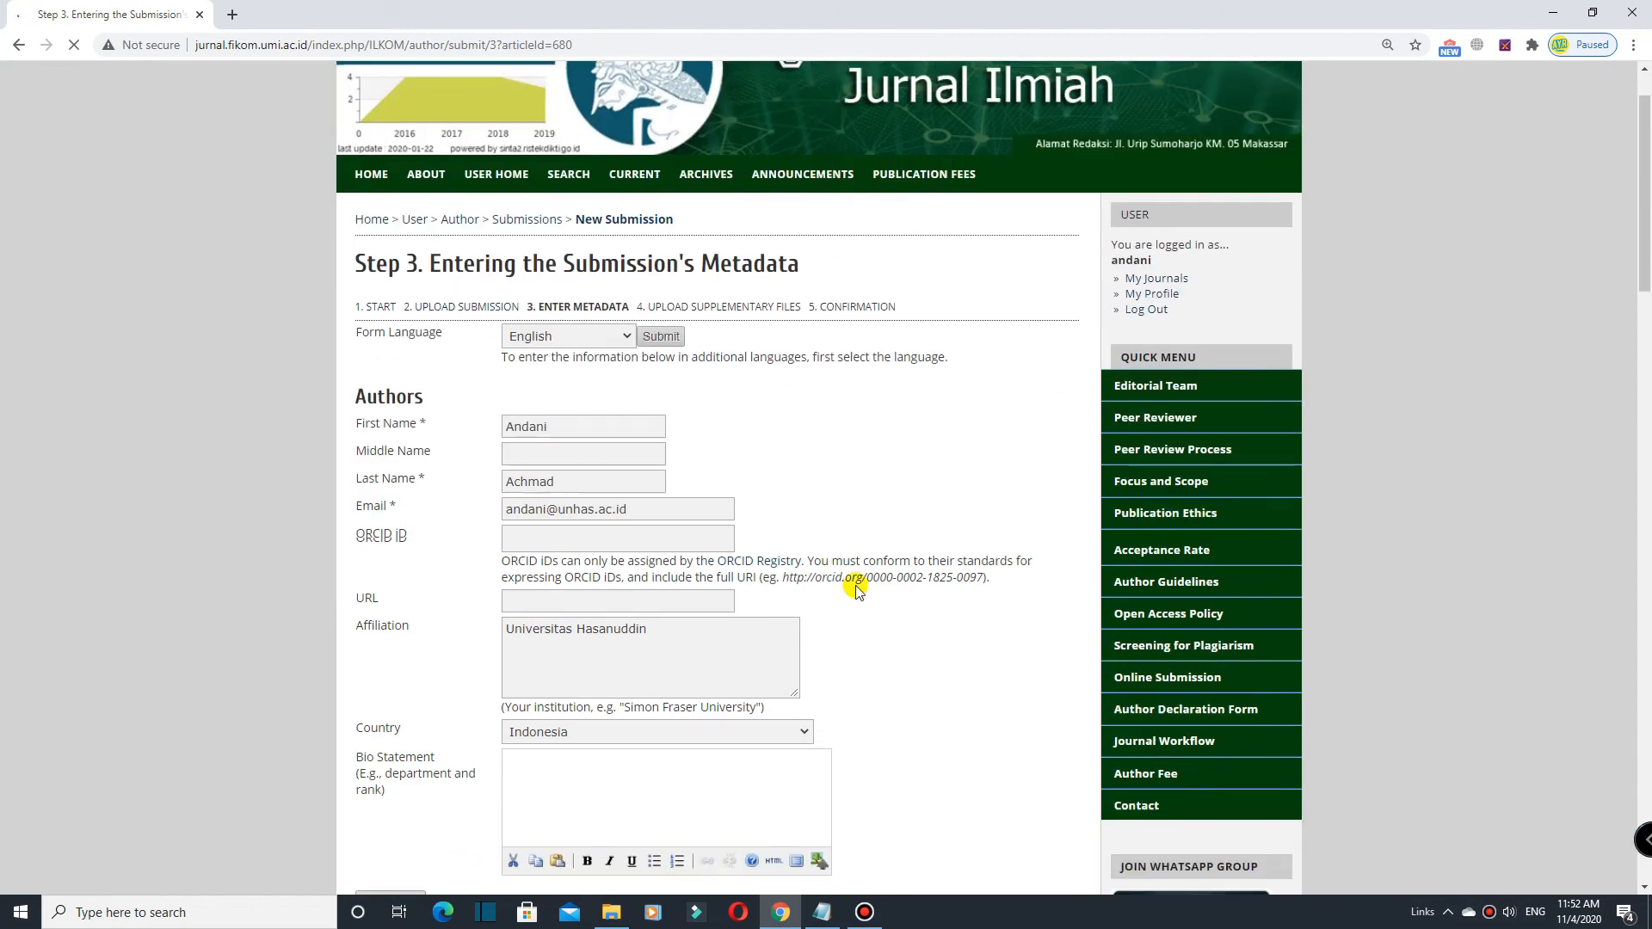
scroll(889, 538, "down", 2)
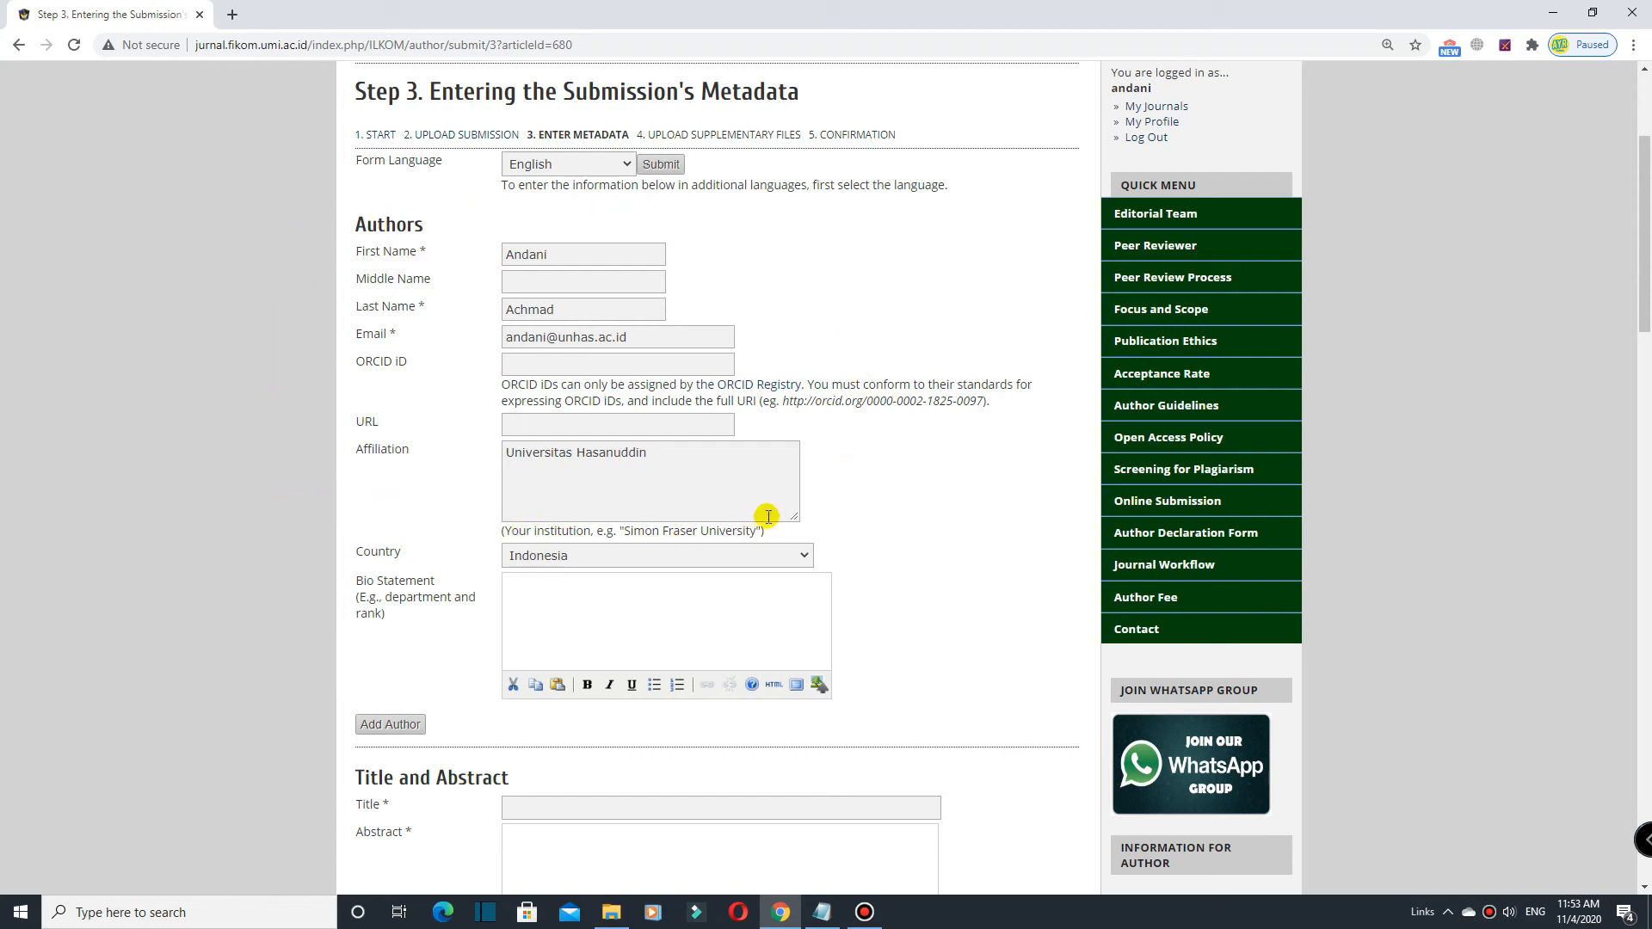
scroll(459, 635, "down", 1)
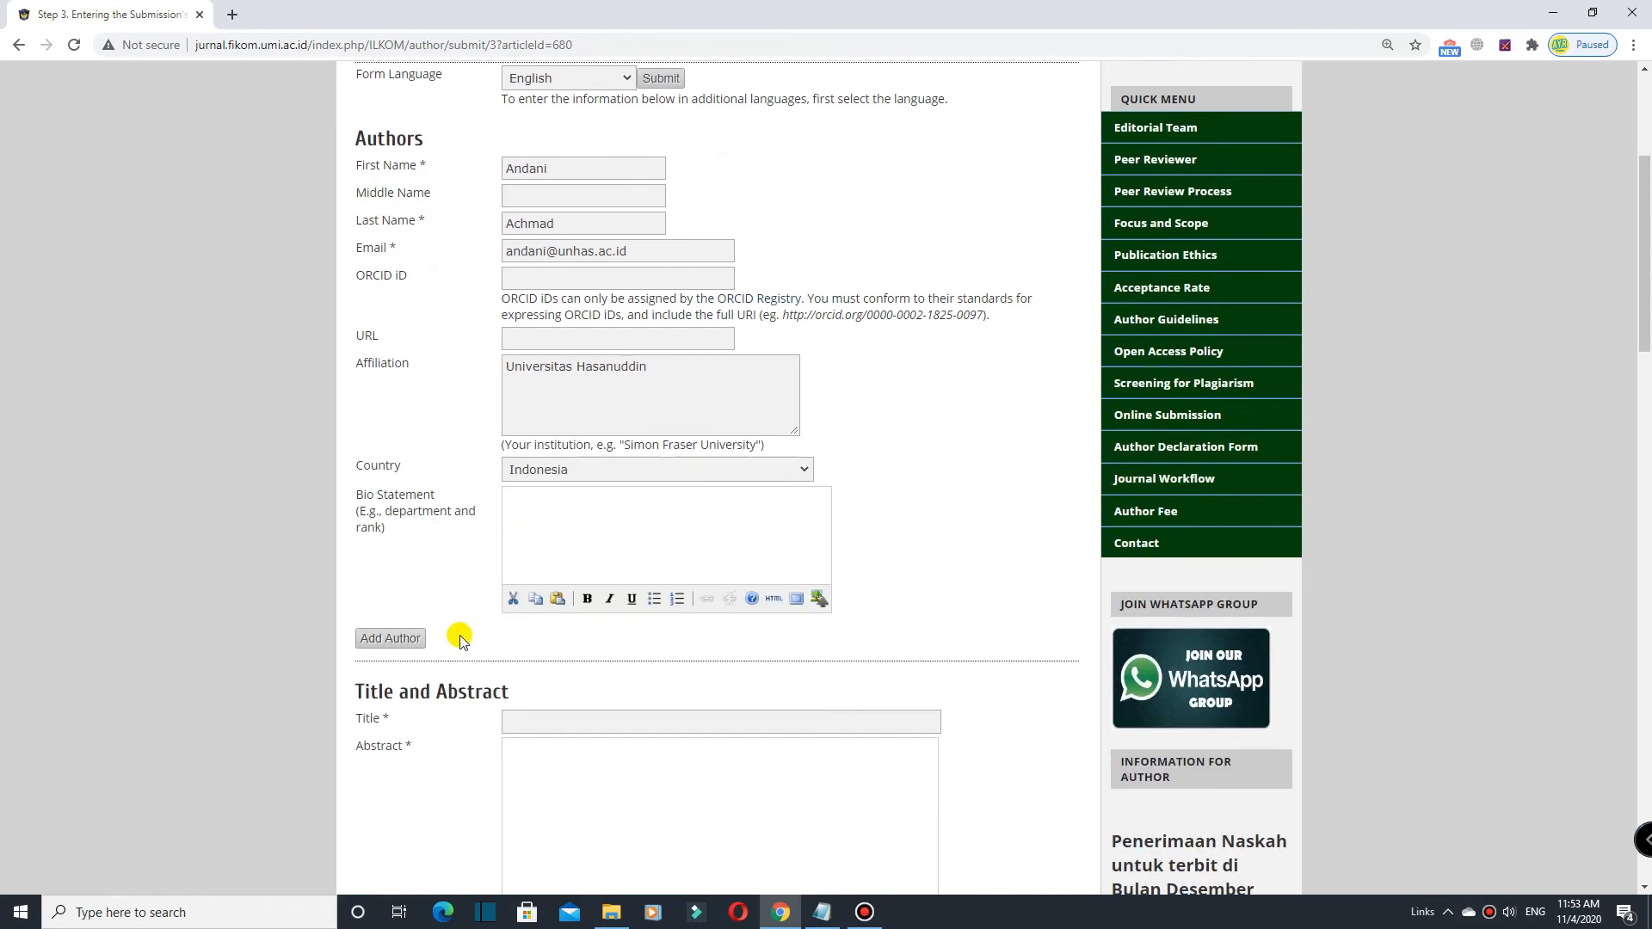
scroll(465, 624, "down", 1)
left_click(409, 556)
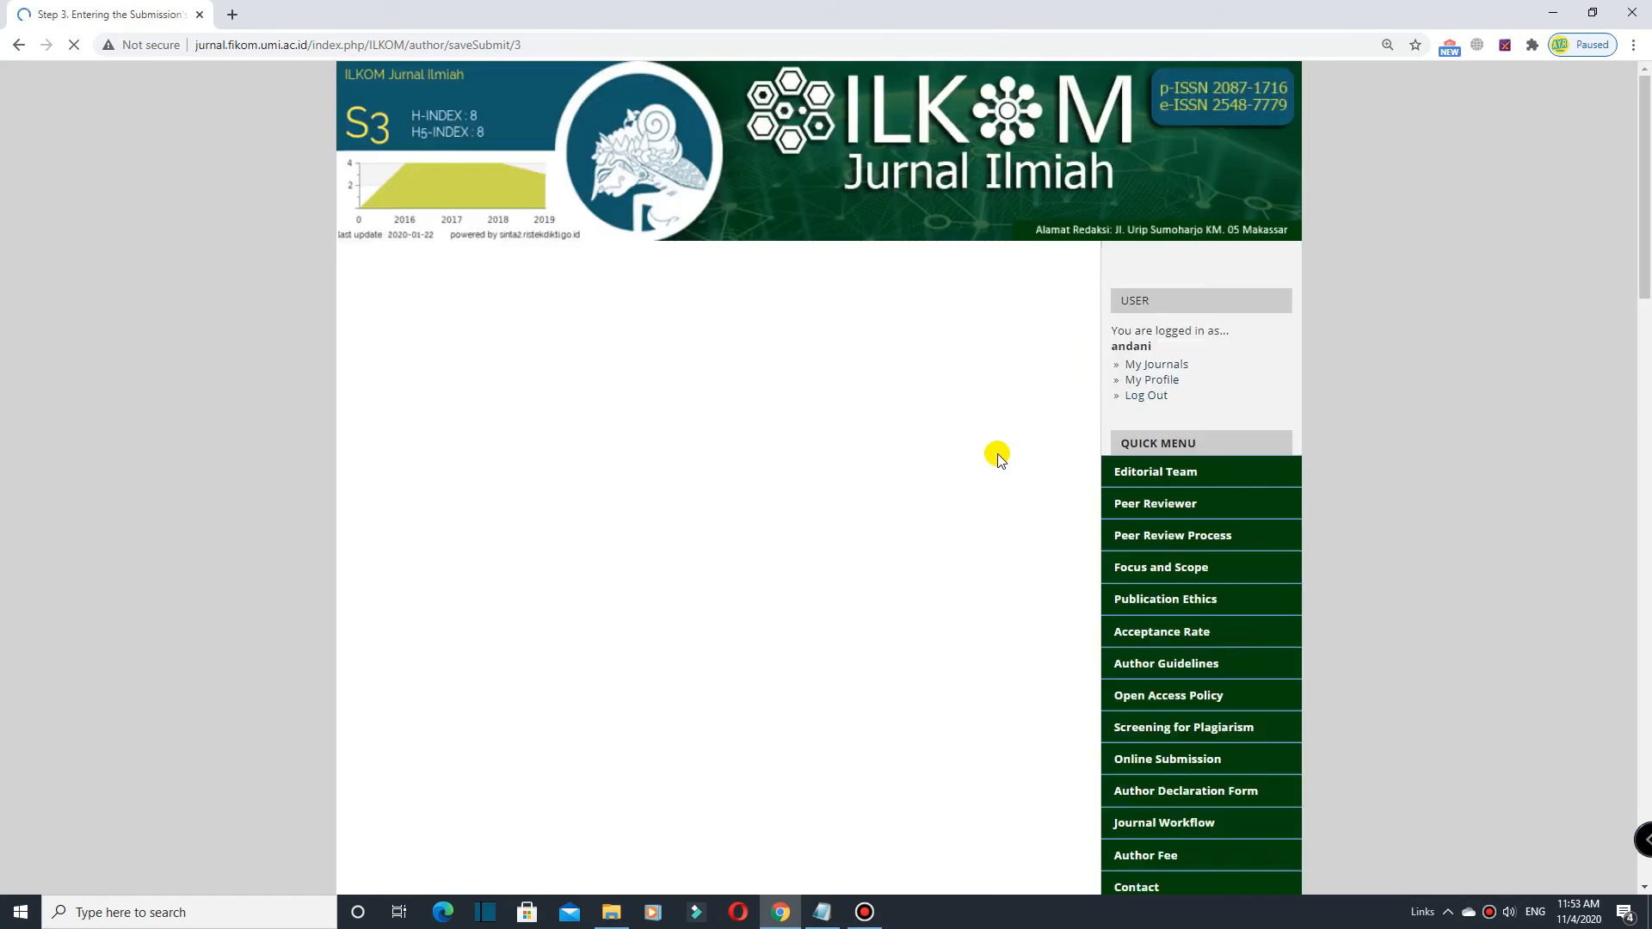
scroll(842, 480, "down", 3)
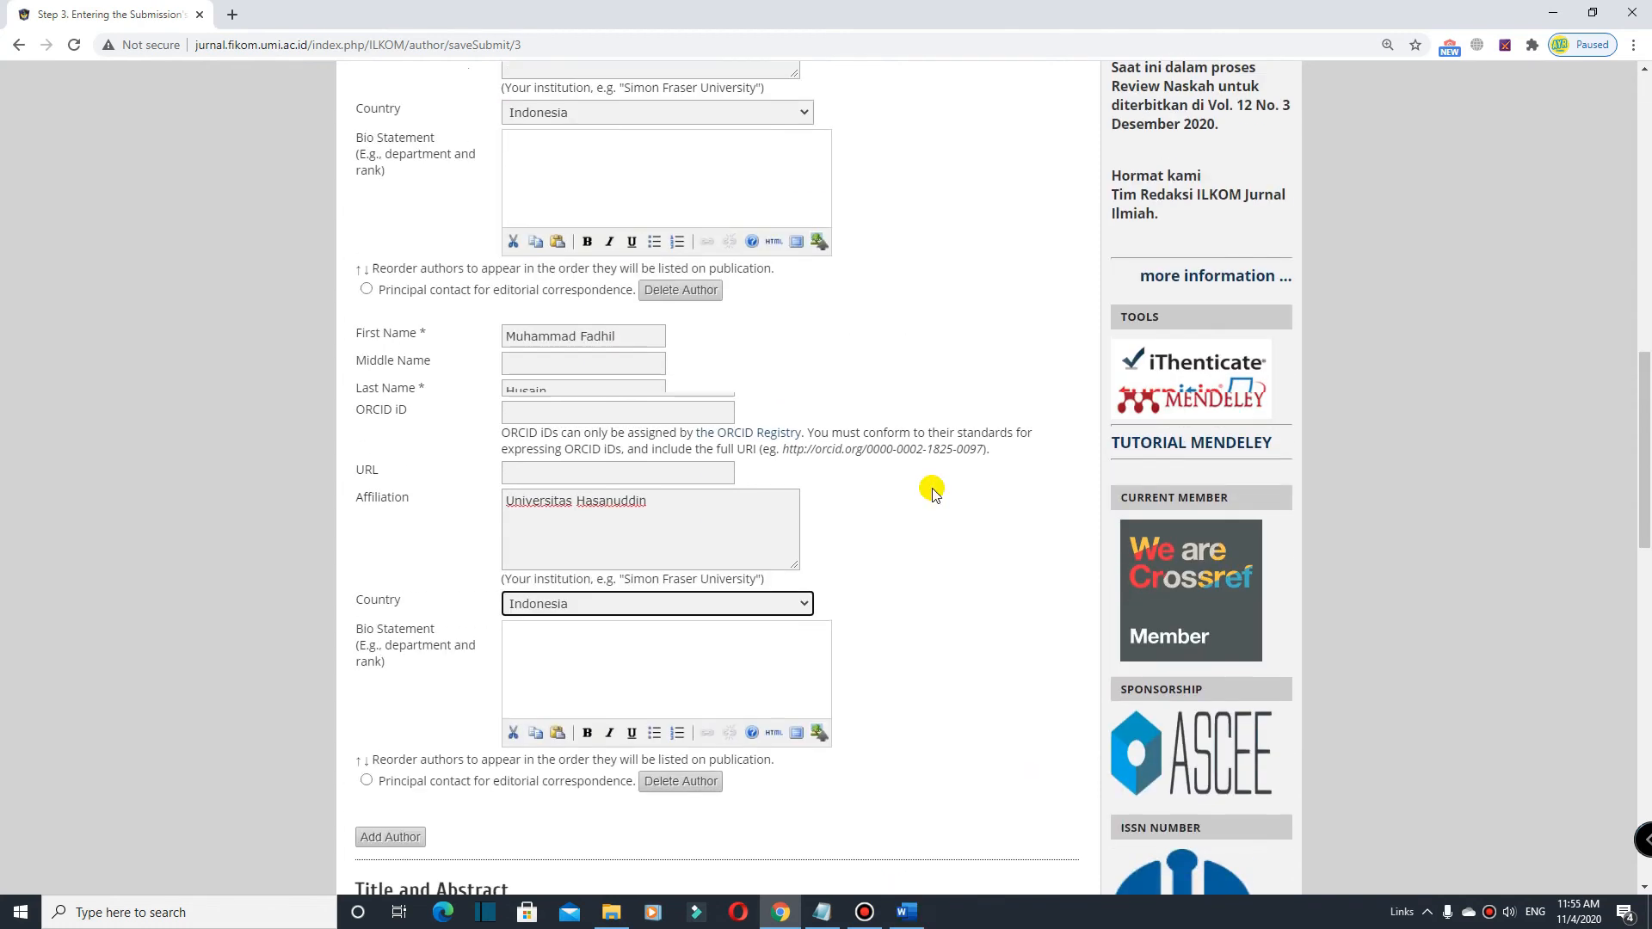
Step: Review the names, emails, affiliations and countries entered for the authors, along with the author reordering option
scroll(934, 490, "up", 10)
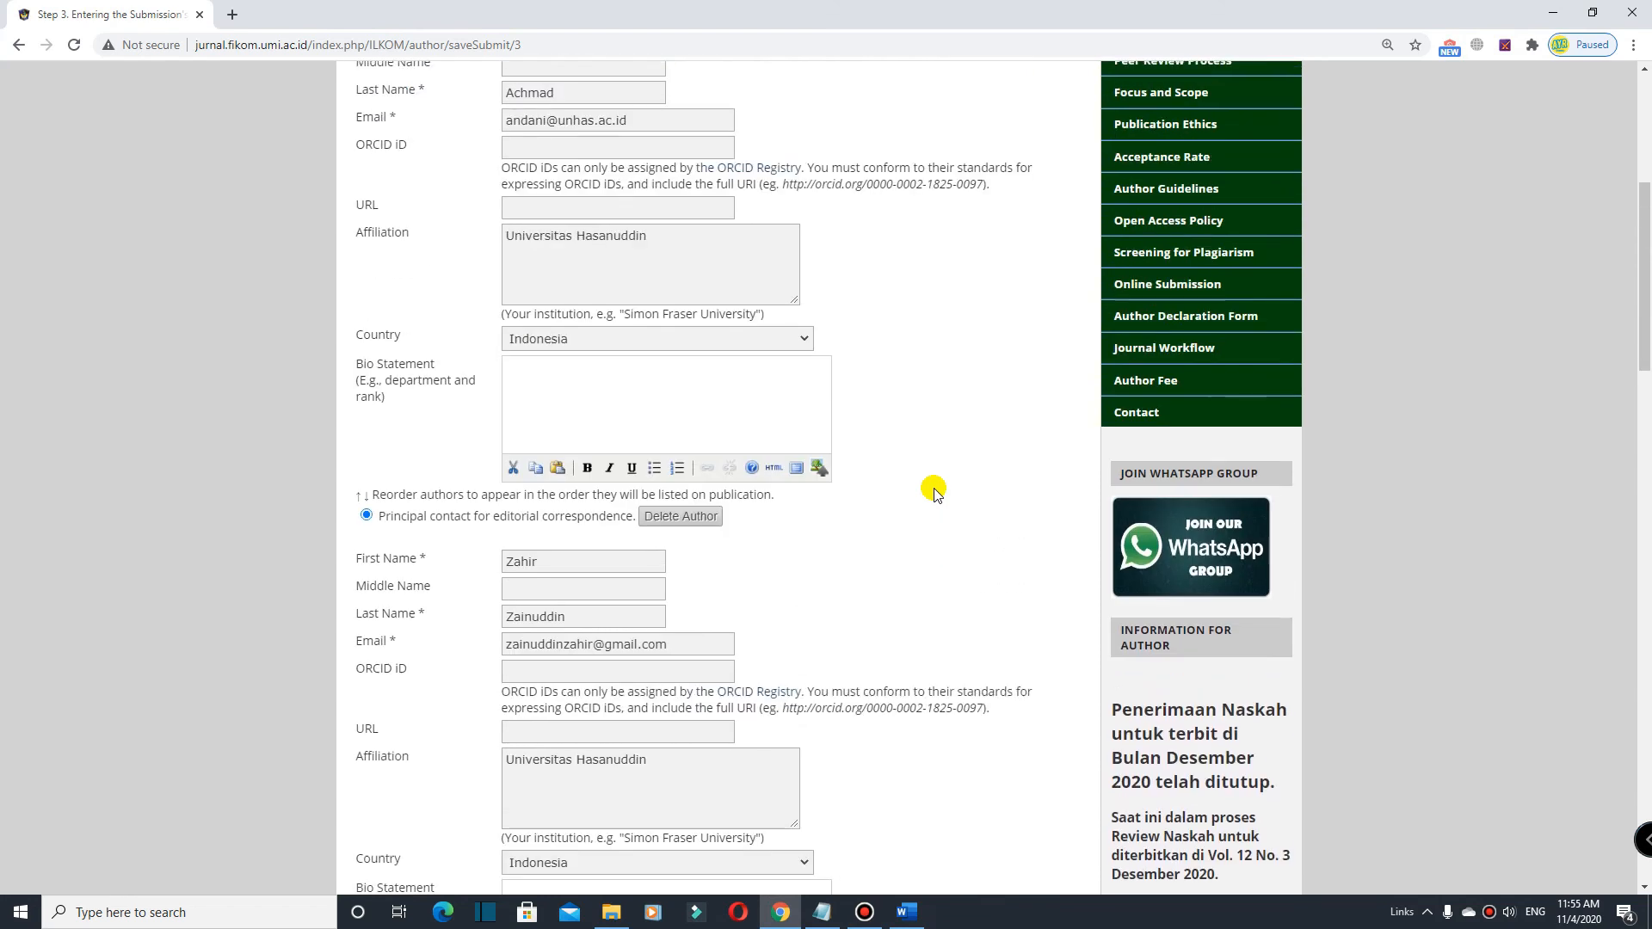
scroll(934, 490, "up", 4)
scroll(933, 491, "down", 3)
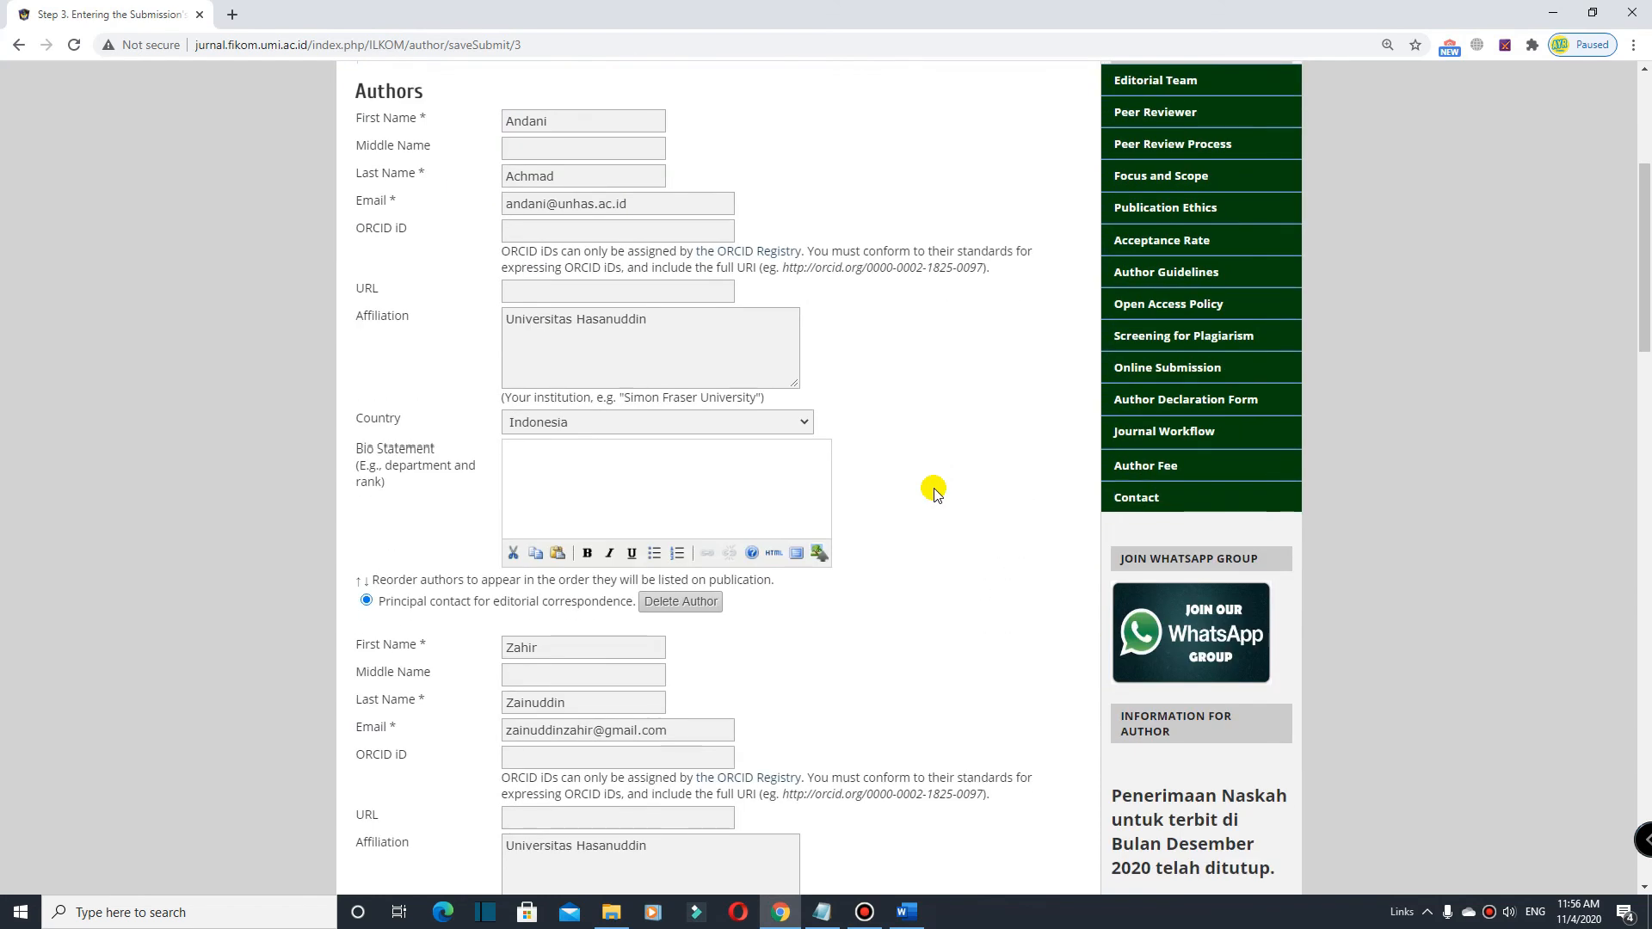
scroll(933, 490, "down", 1)
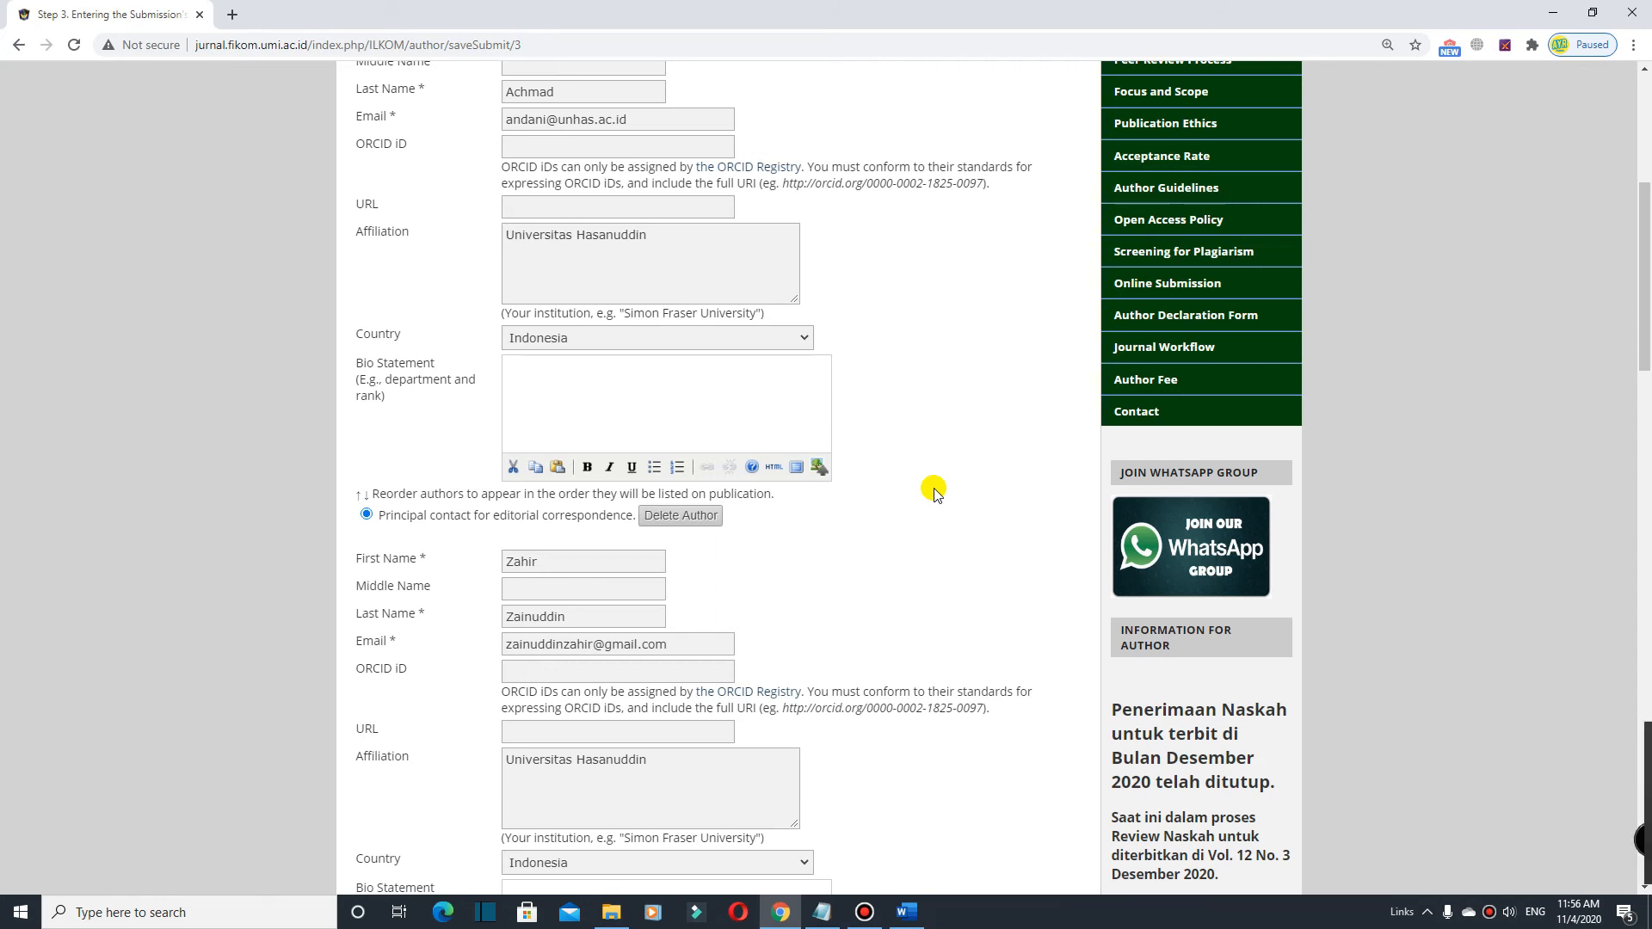
scroll(933, 491, "down", 1)
scroll(934, 491, "down", 2)
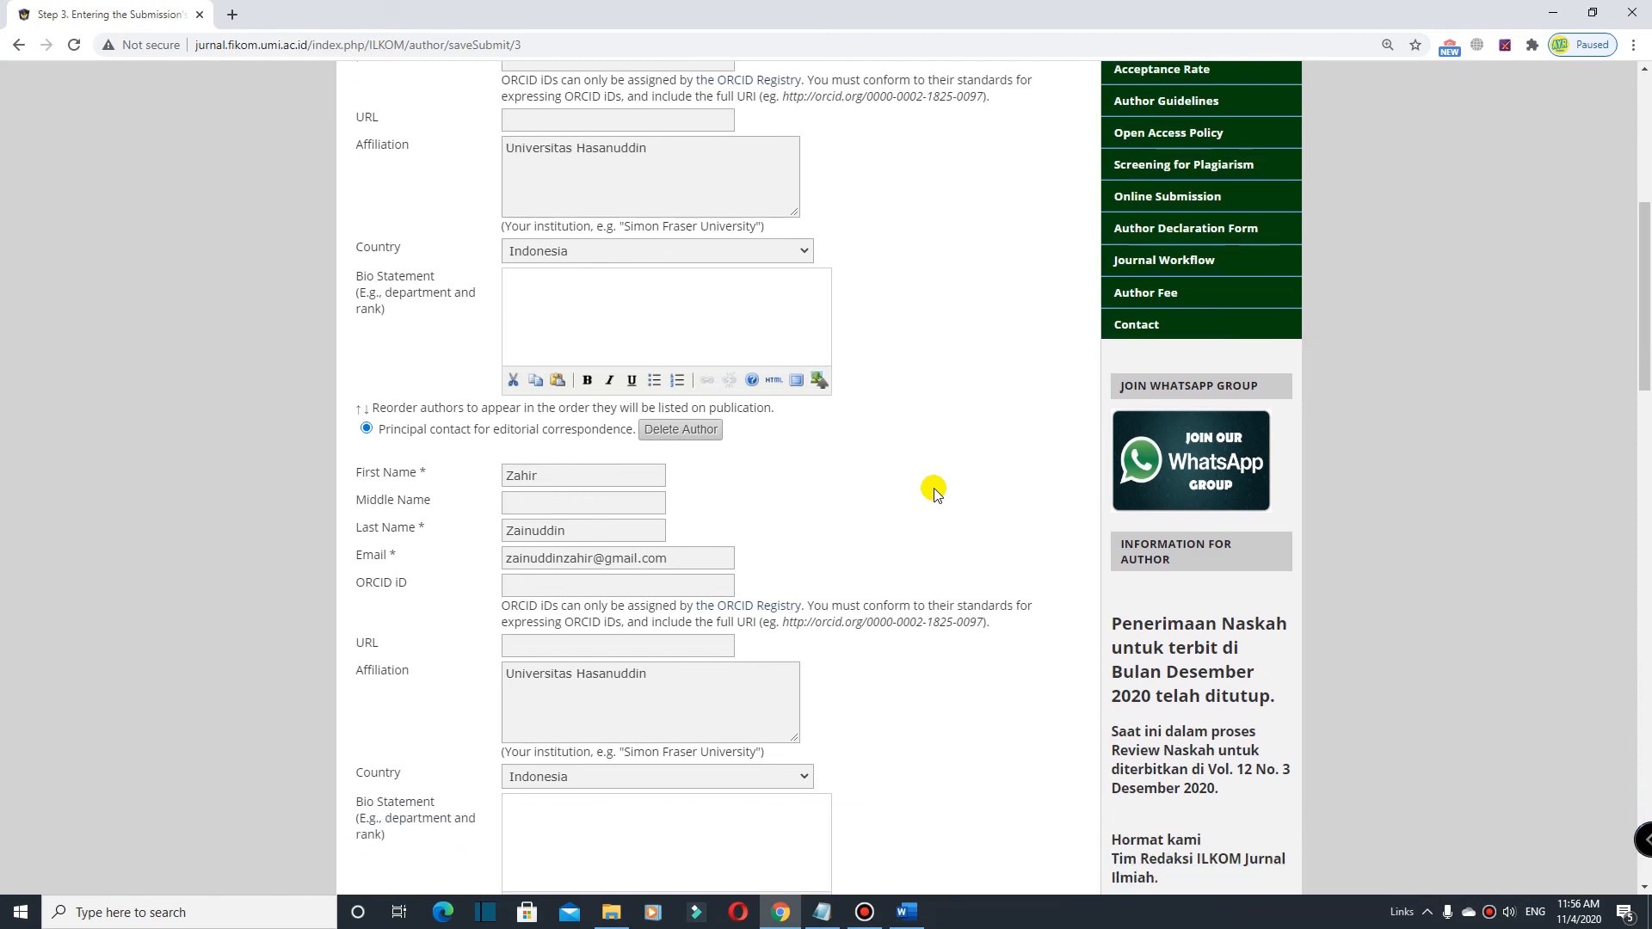
scroll(937, 493, "up", 4)
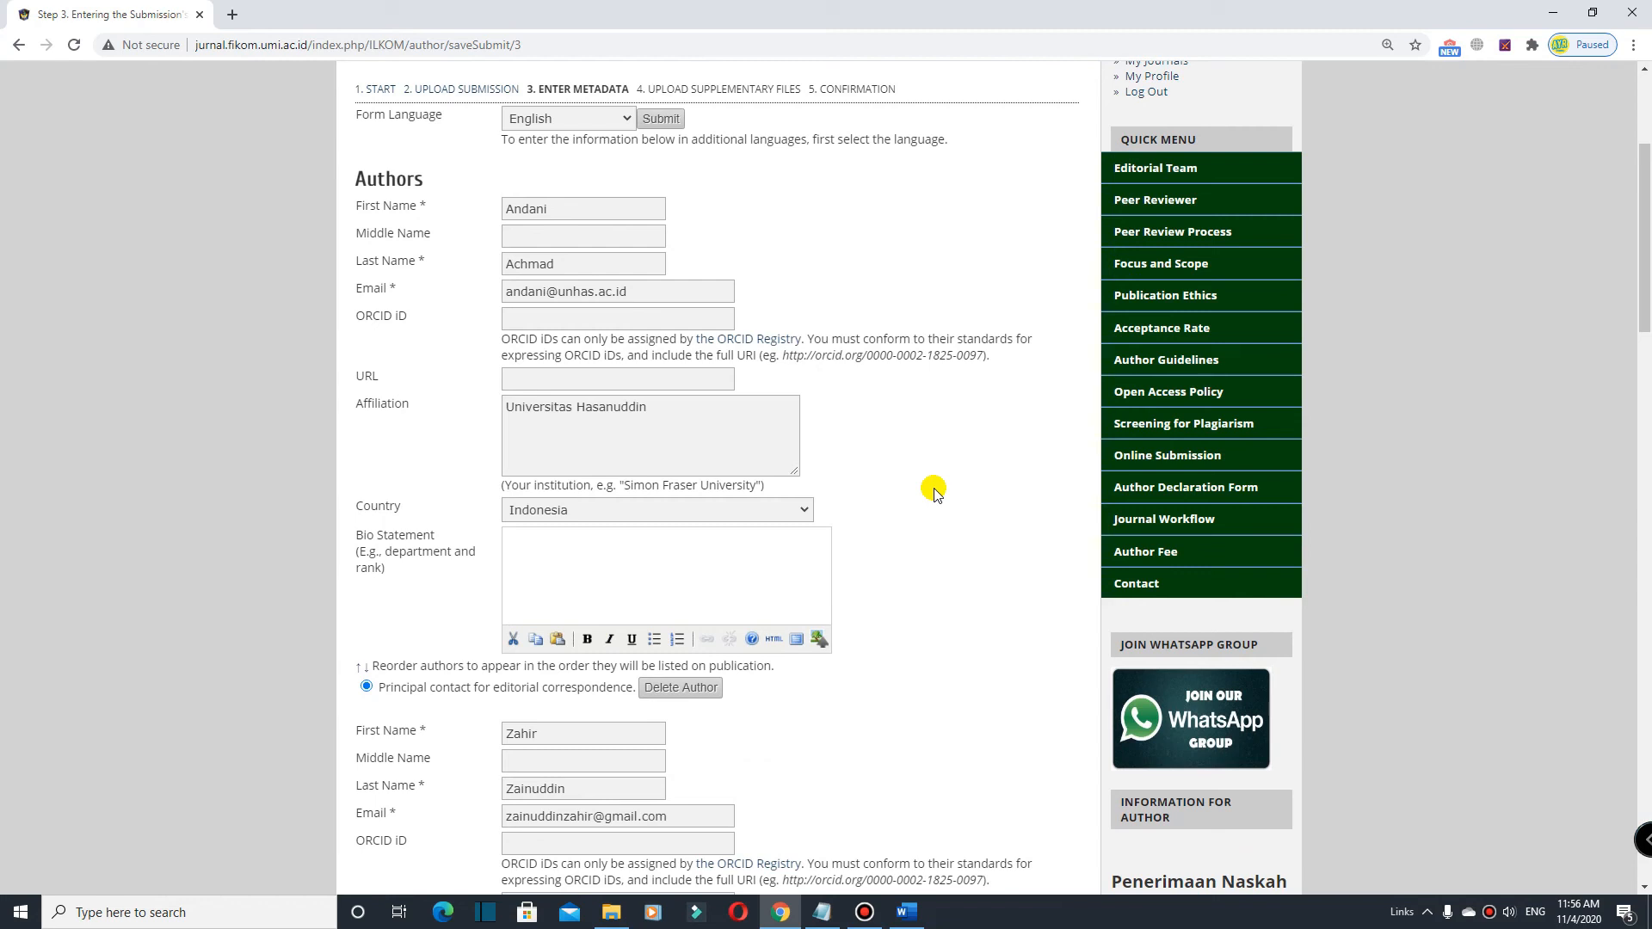
scroll(934, 489, "down", 1)
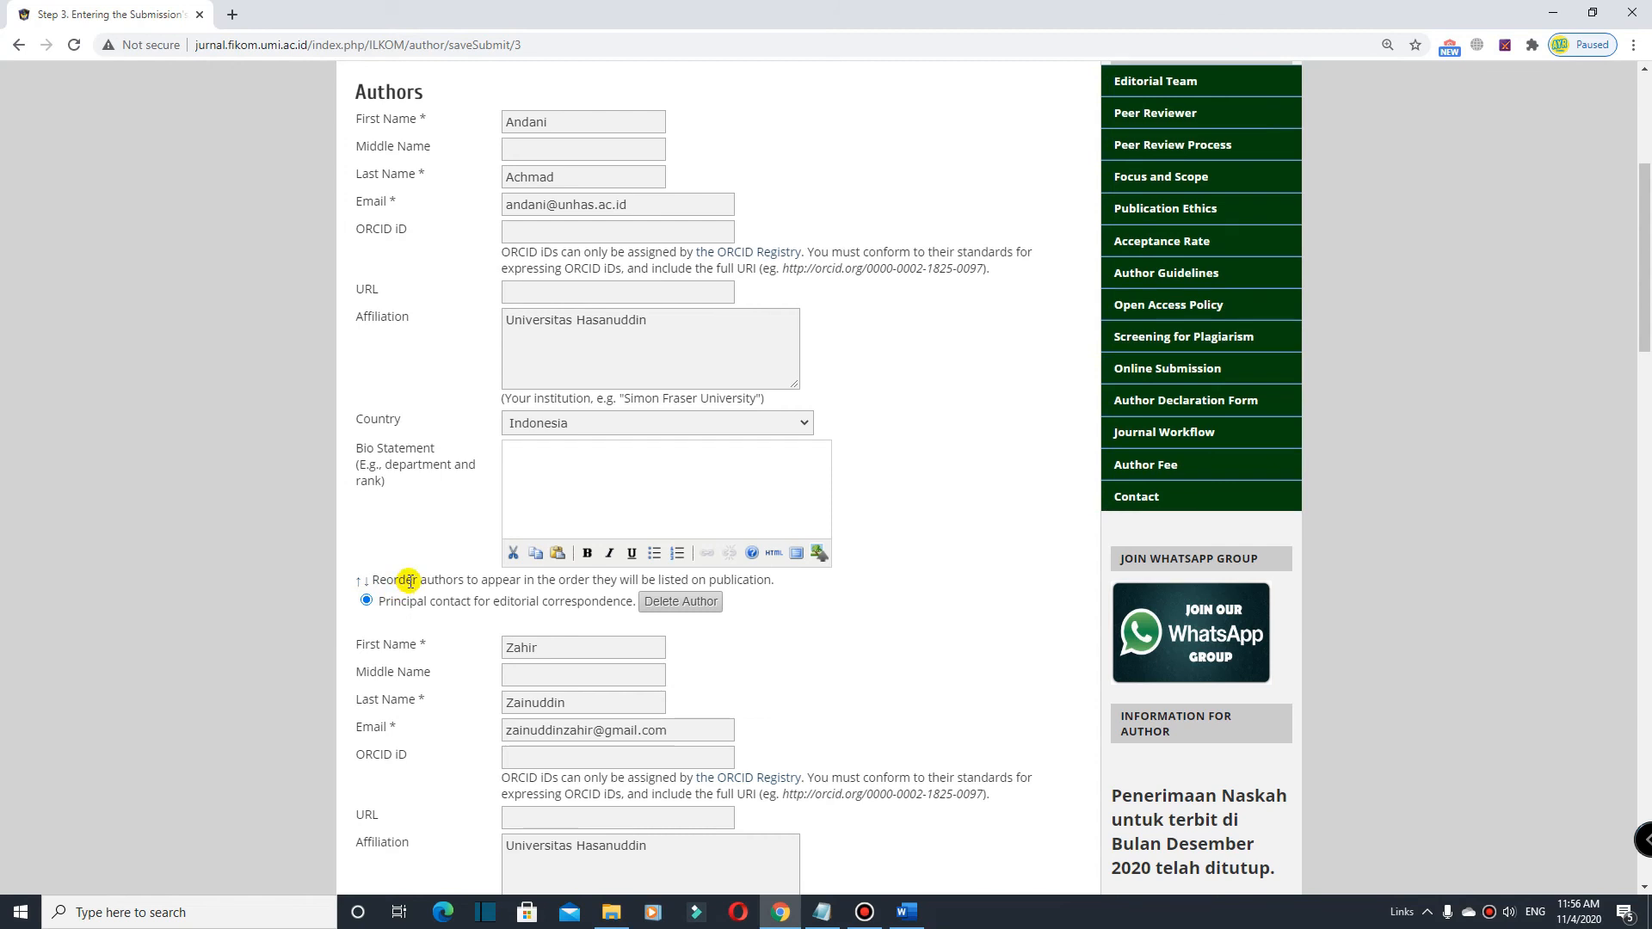
Step: Try the second and third authors as principal contact for editorial correspondence and return the choice to the first author
scroll(411, 583, "down", 1)
scroll(413, 564, "down", 3)
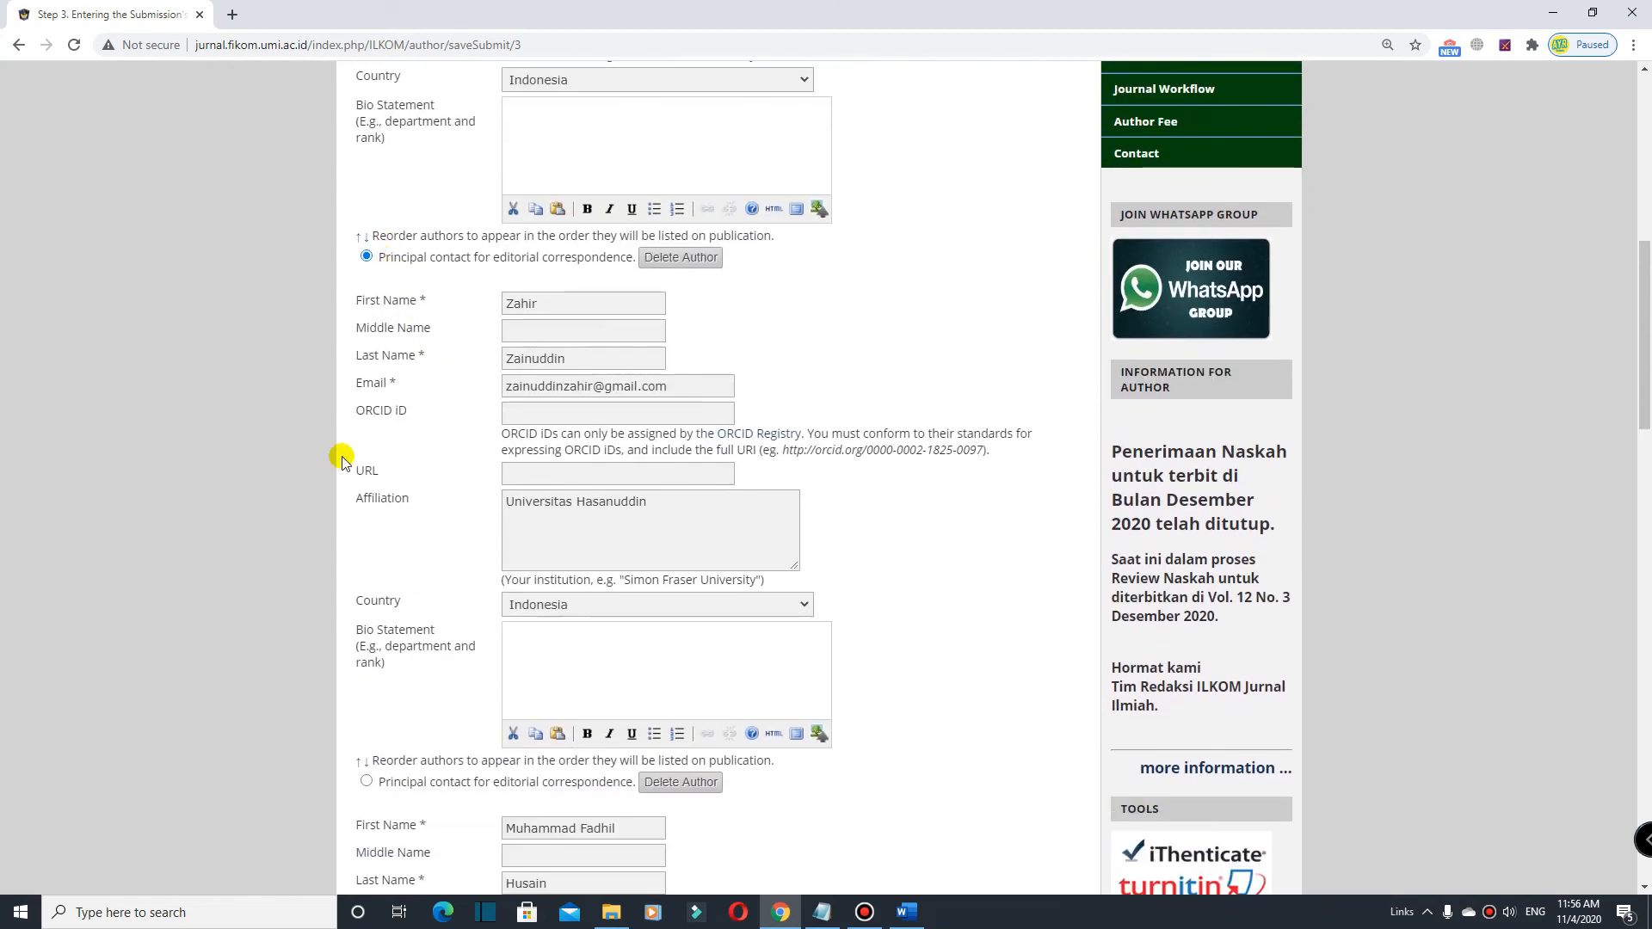
left_click(366, 782)
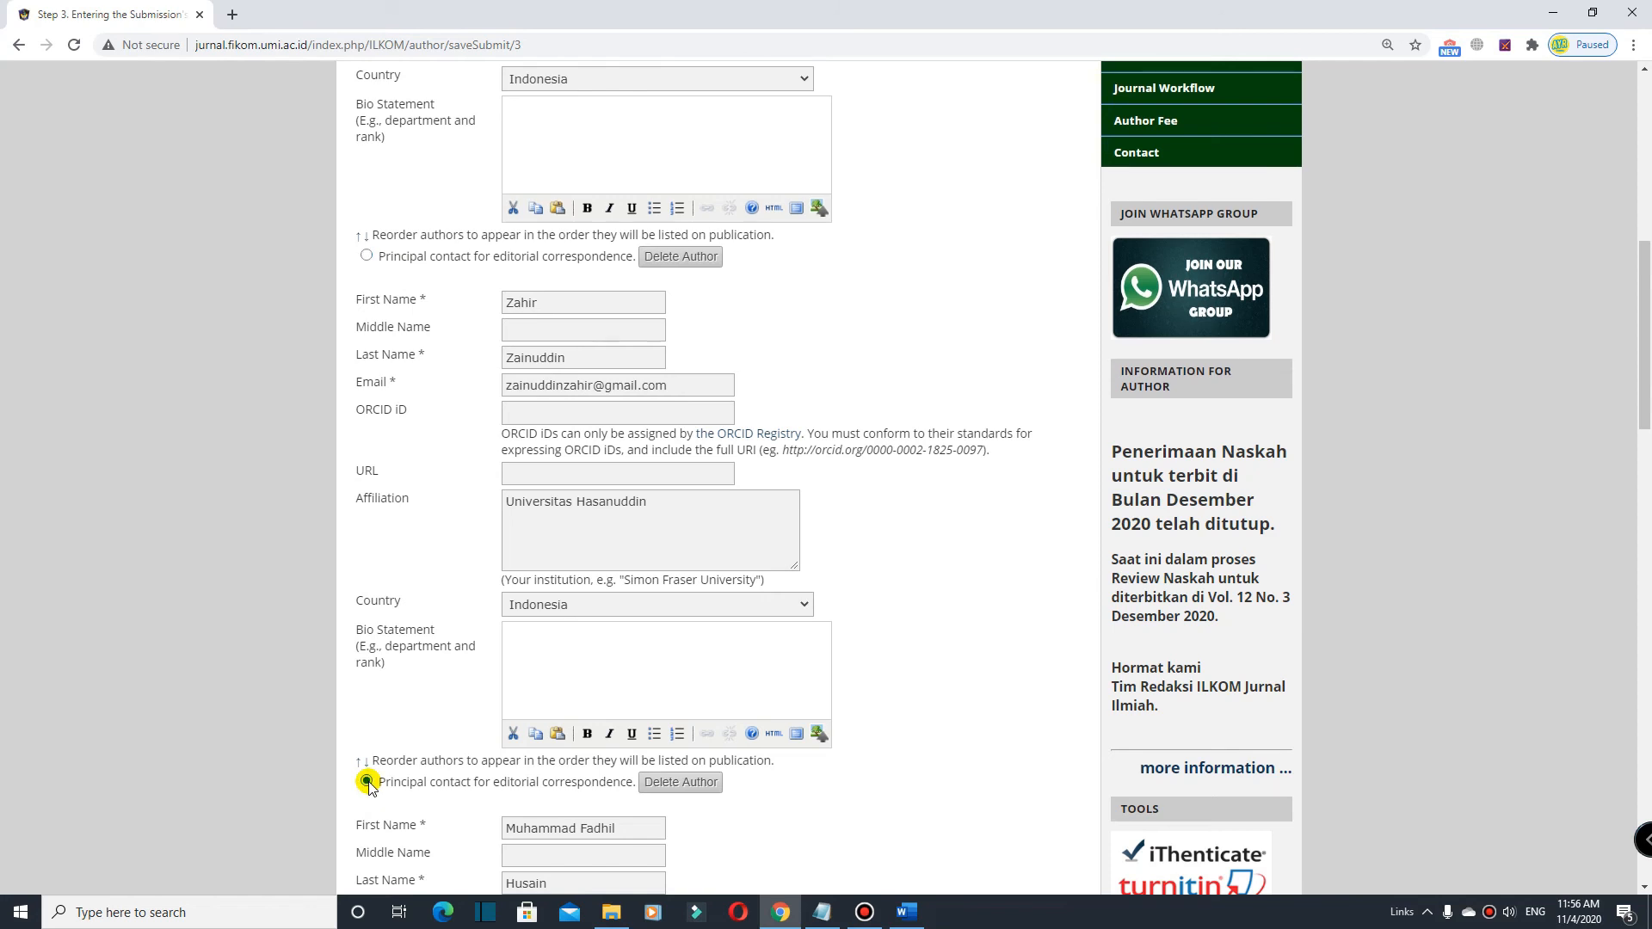
scroll(370, 775, "down", 7)
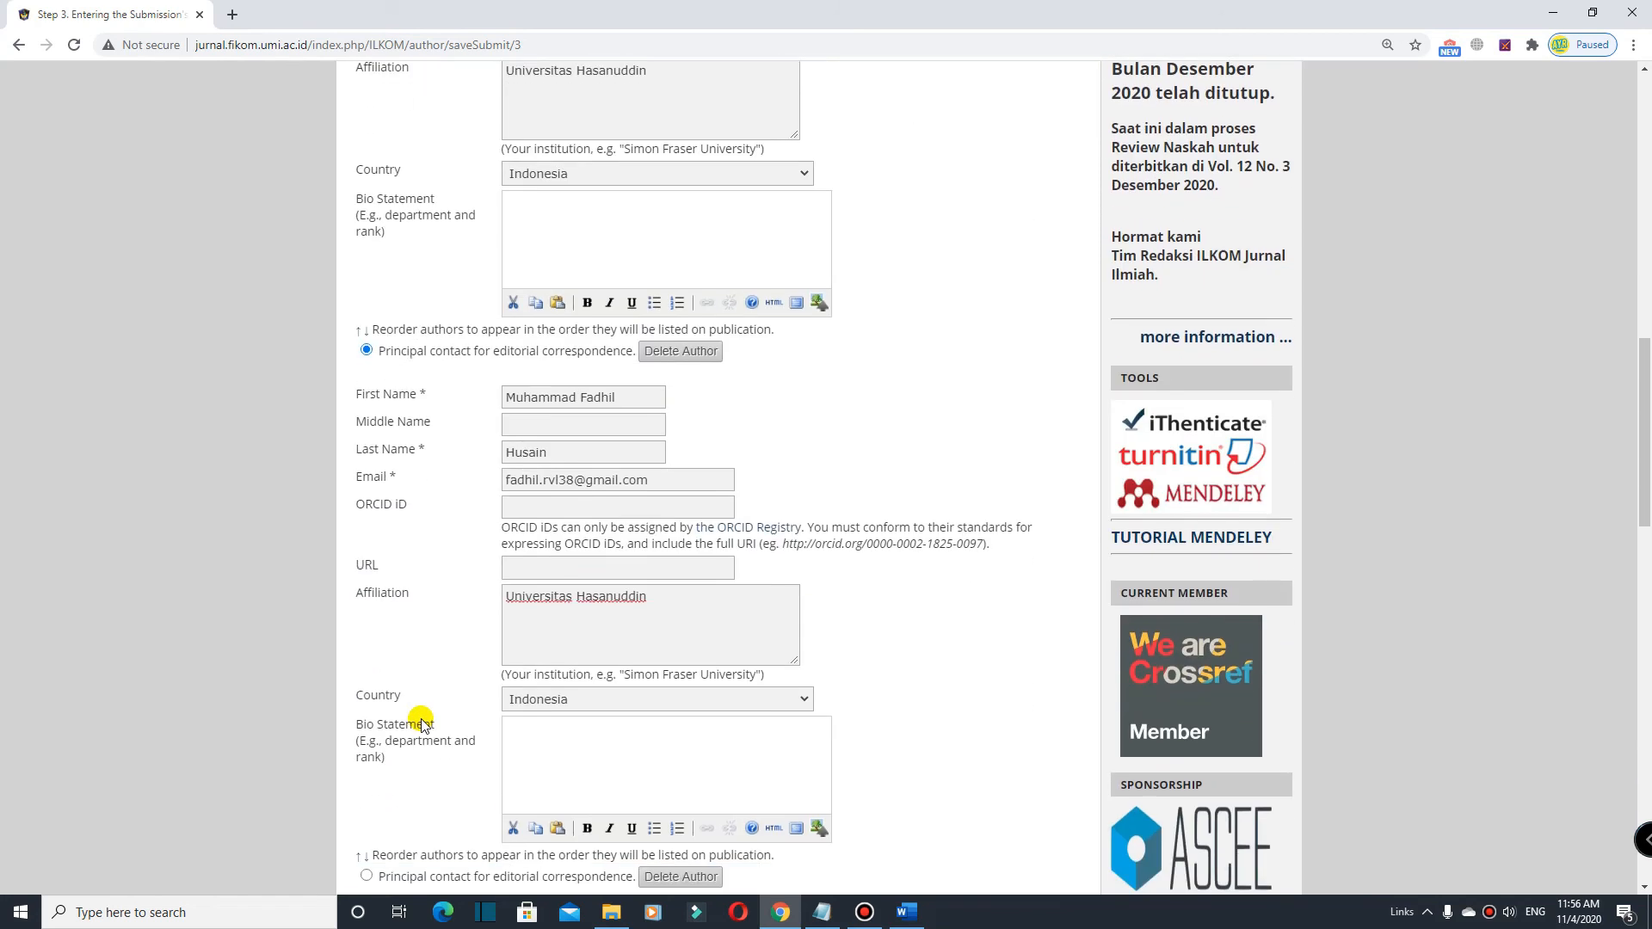
left_click(389, 705)
scroll(416, 694, "up", 12)
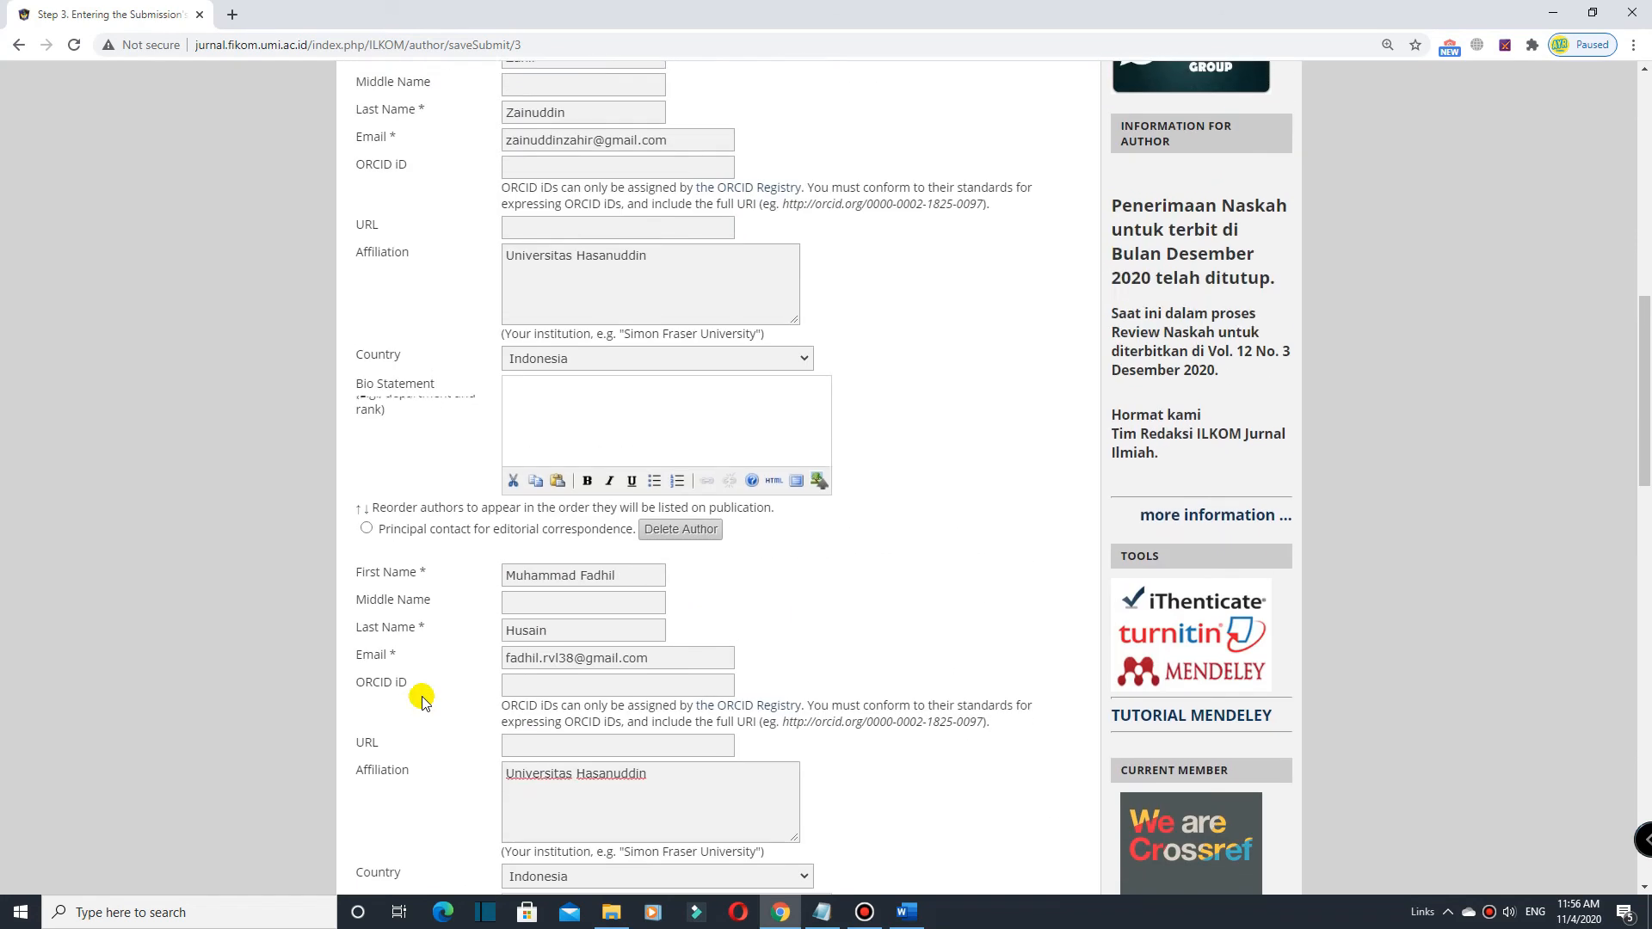
Step: Replace the commas between the keywords 3D Modelling, Organ Tubuh Manusia and Augmented Reality with semicolons
scroll(940, 484, "down", 20)
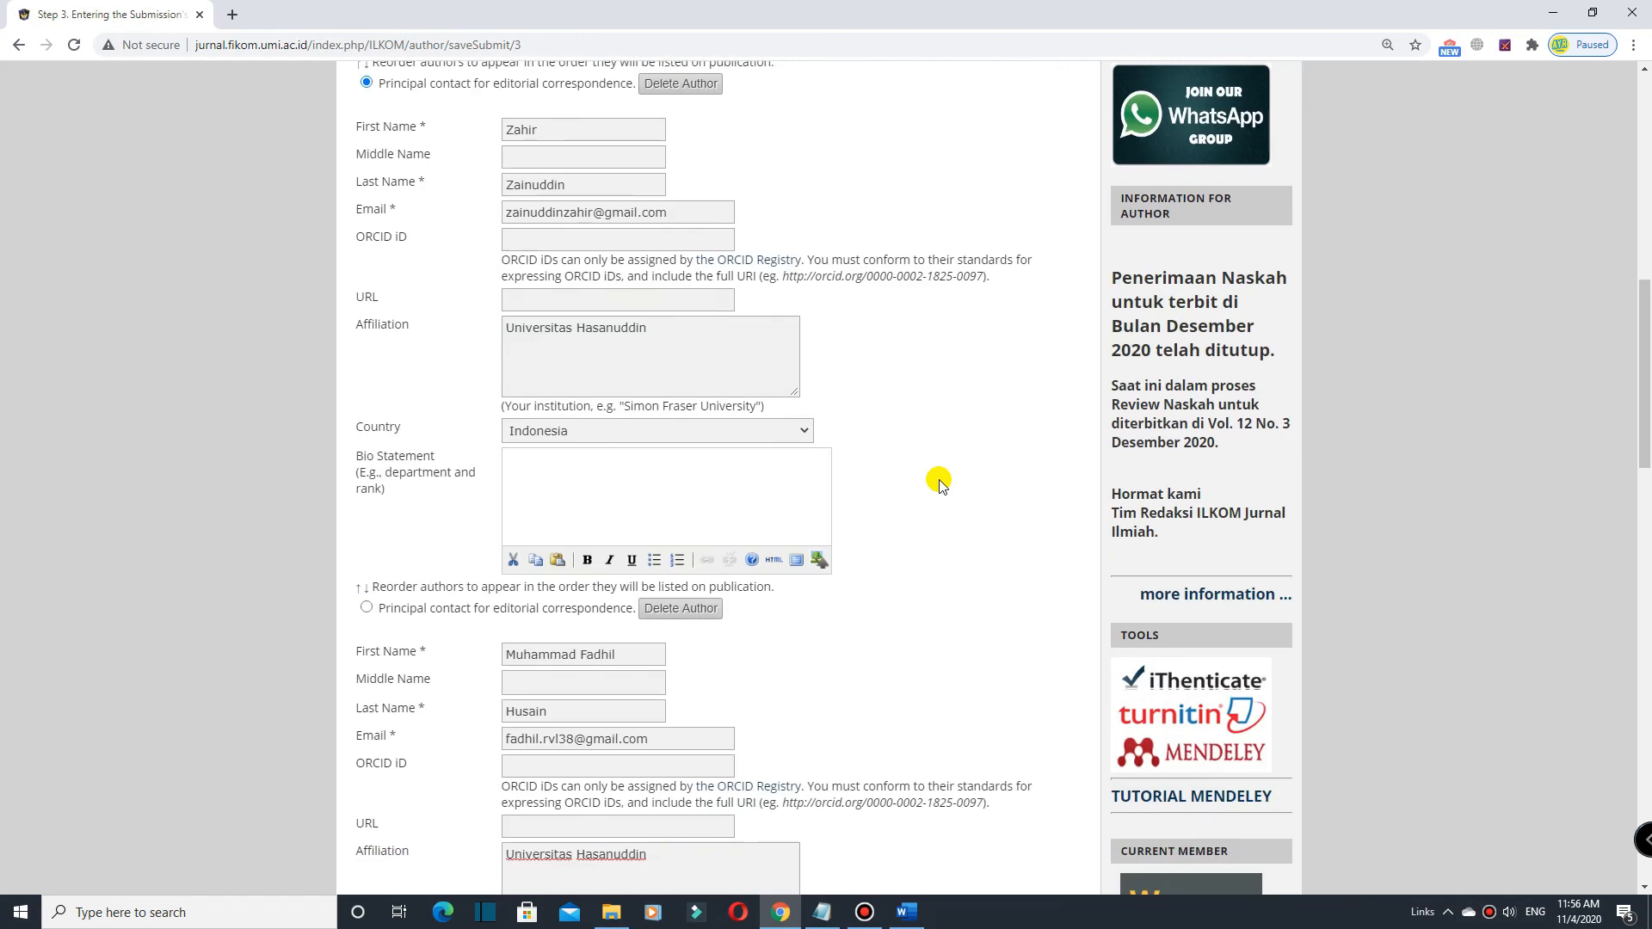
scroll(940, 482, "down", 2)
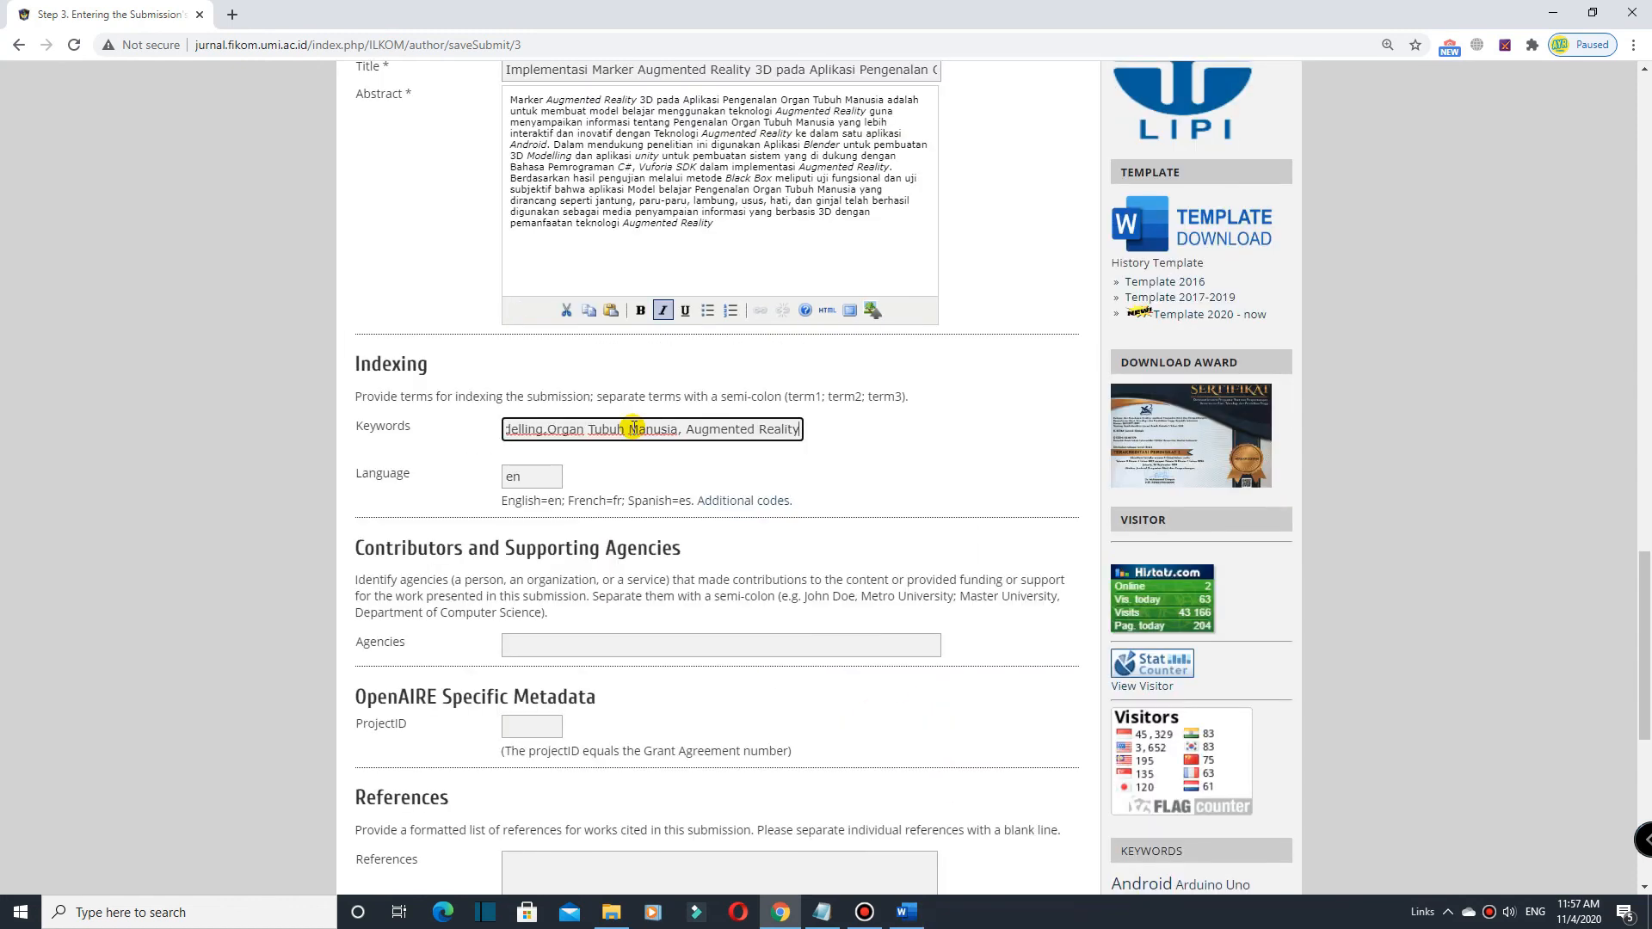
key("Left")
key("Left")
key("Left")
key("Left")
key("Left")
key("Left")
key("Left")
key("Left")
key("Left")
key("Left")
key("Left")
key("Left")
key("Left")
key("Left")
key("Left")
key("Left")
key("Left")
key("Left")
key("Left")
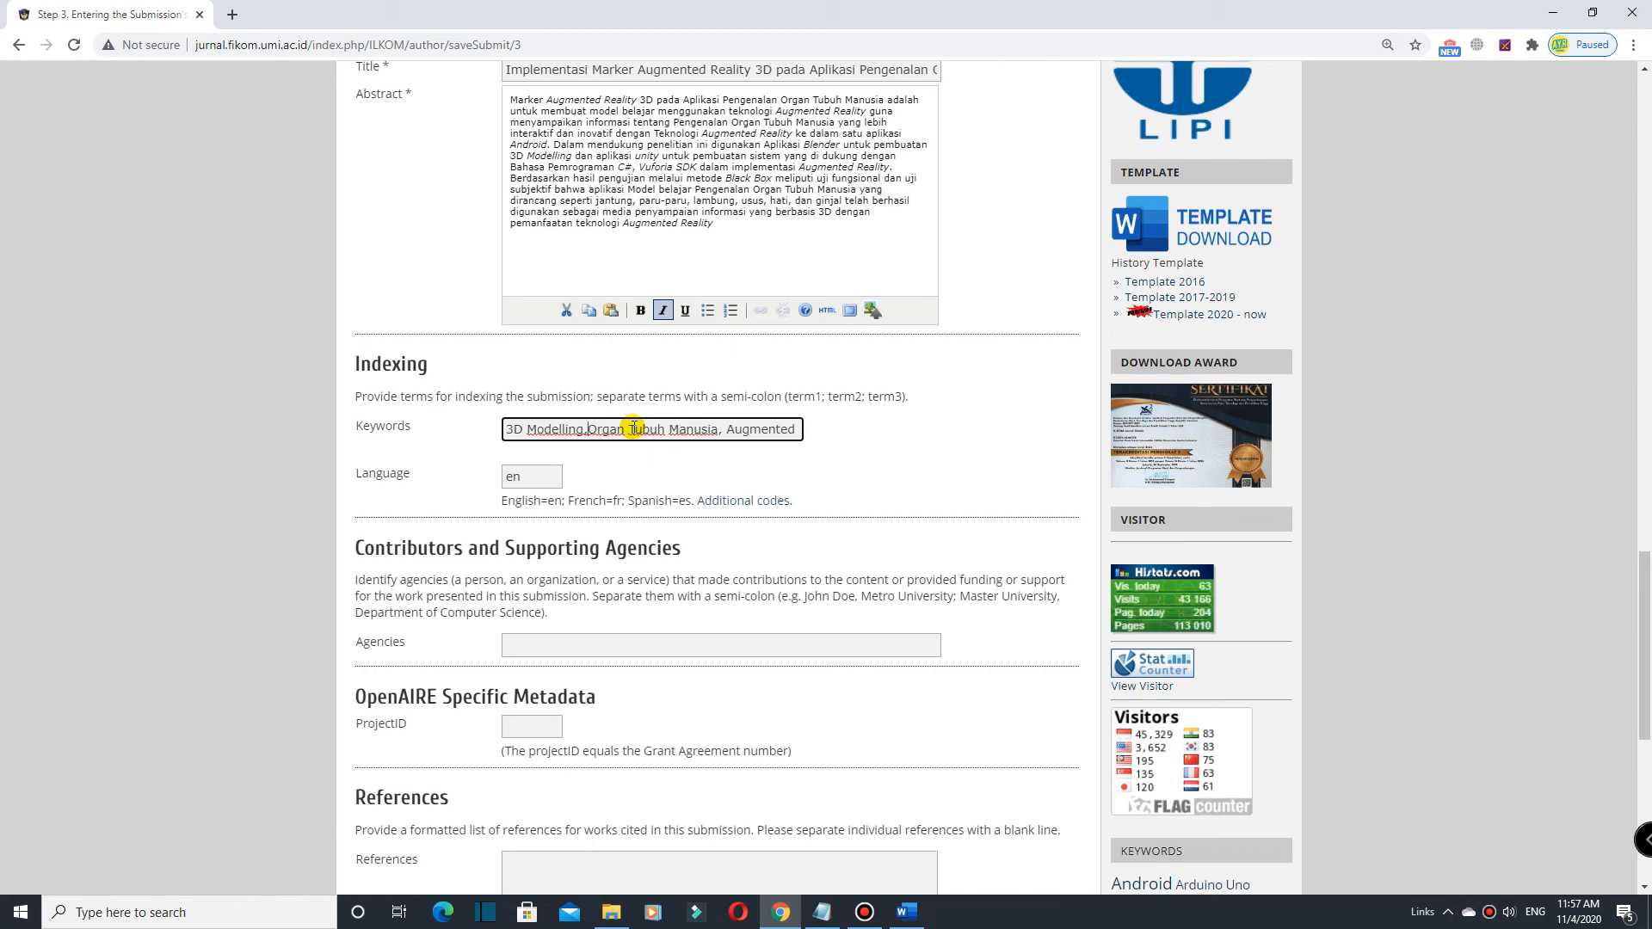
key("BackSpace")
type(";")
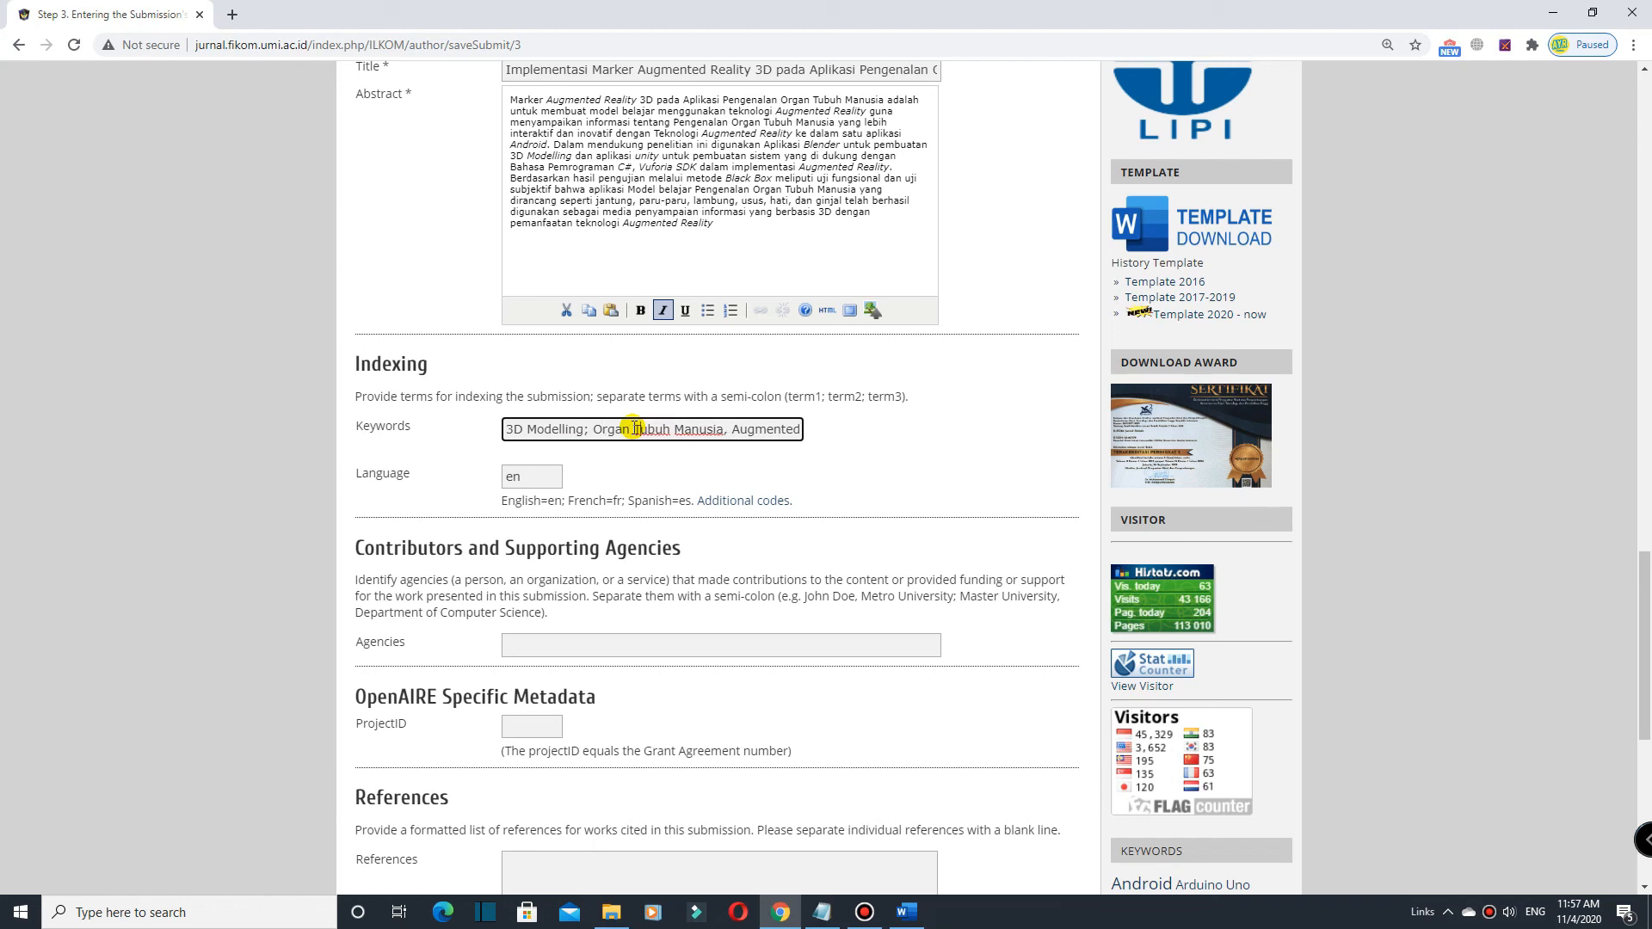
key("BackSpace")
type(";")
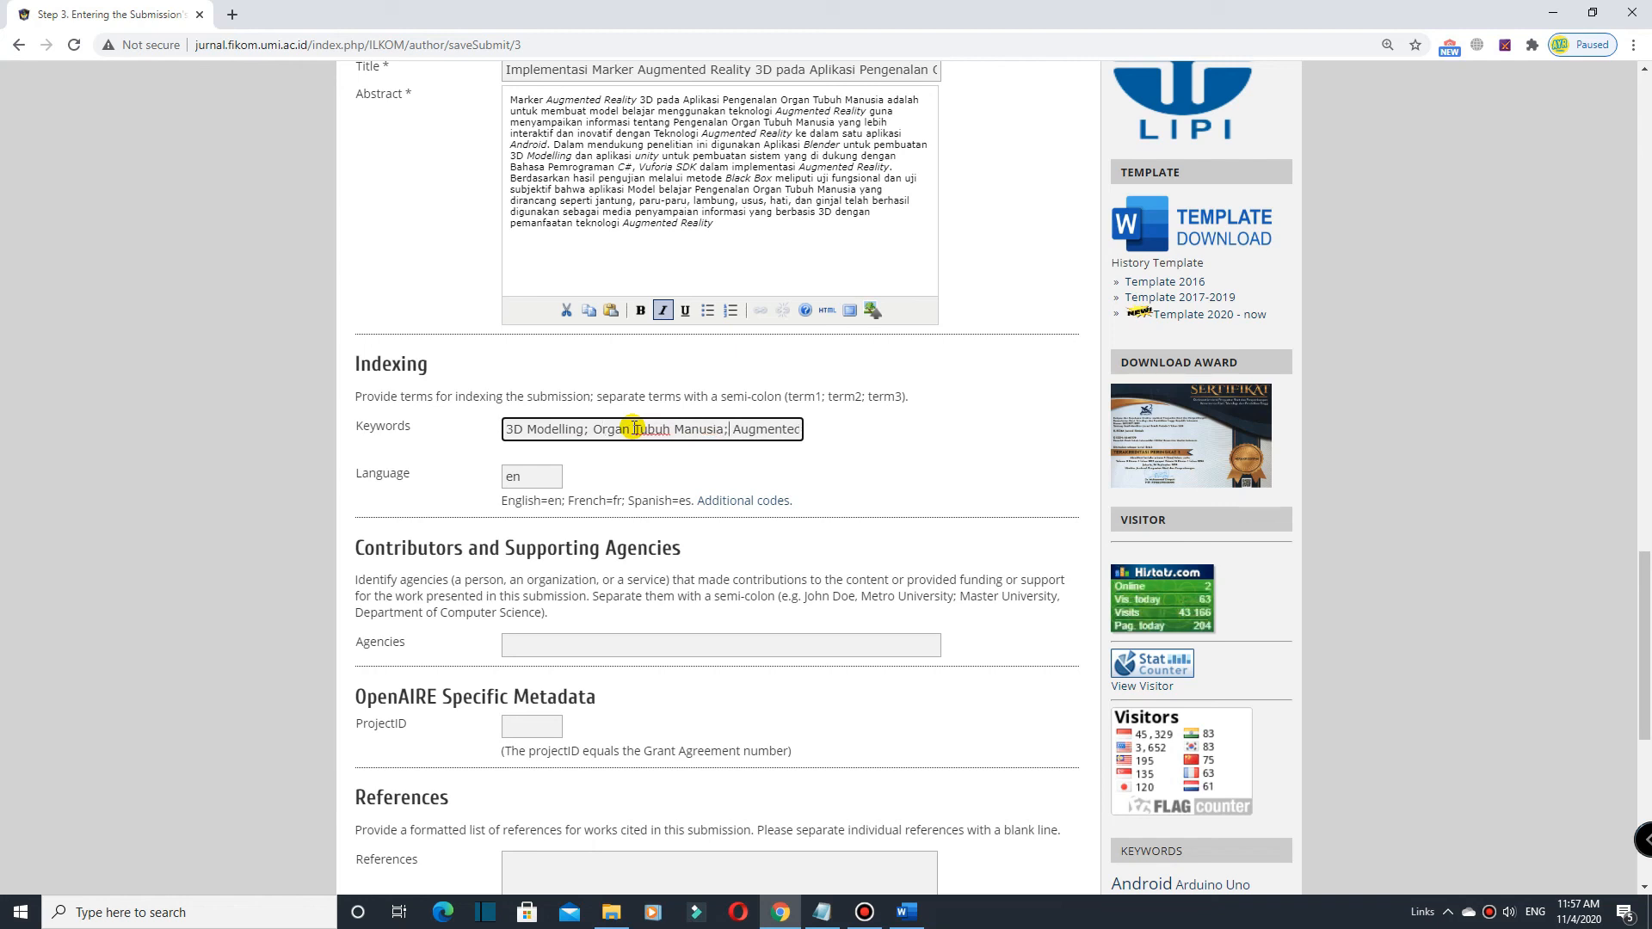
key("Right")
key("Right")
key("Right")
key("Right")
key("Right")
key("Right")
key("Right")
key("Right")
key("Right")
key("Right")
key("Right")
key("Right")
key("Right")
key("Right")
key("Right")
key("Right")
key("Right")
key("Right")
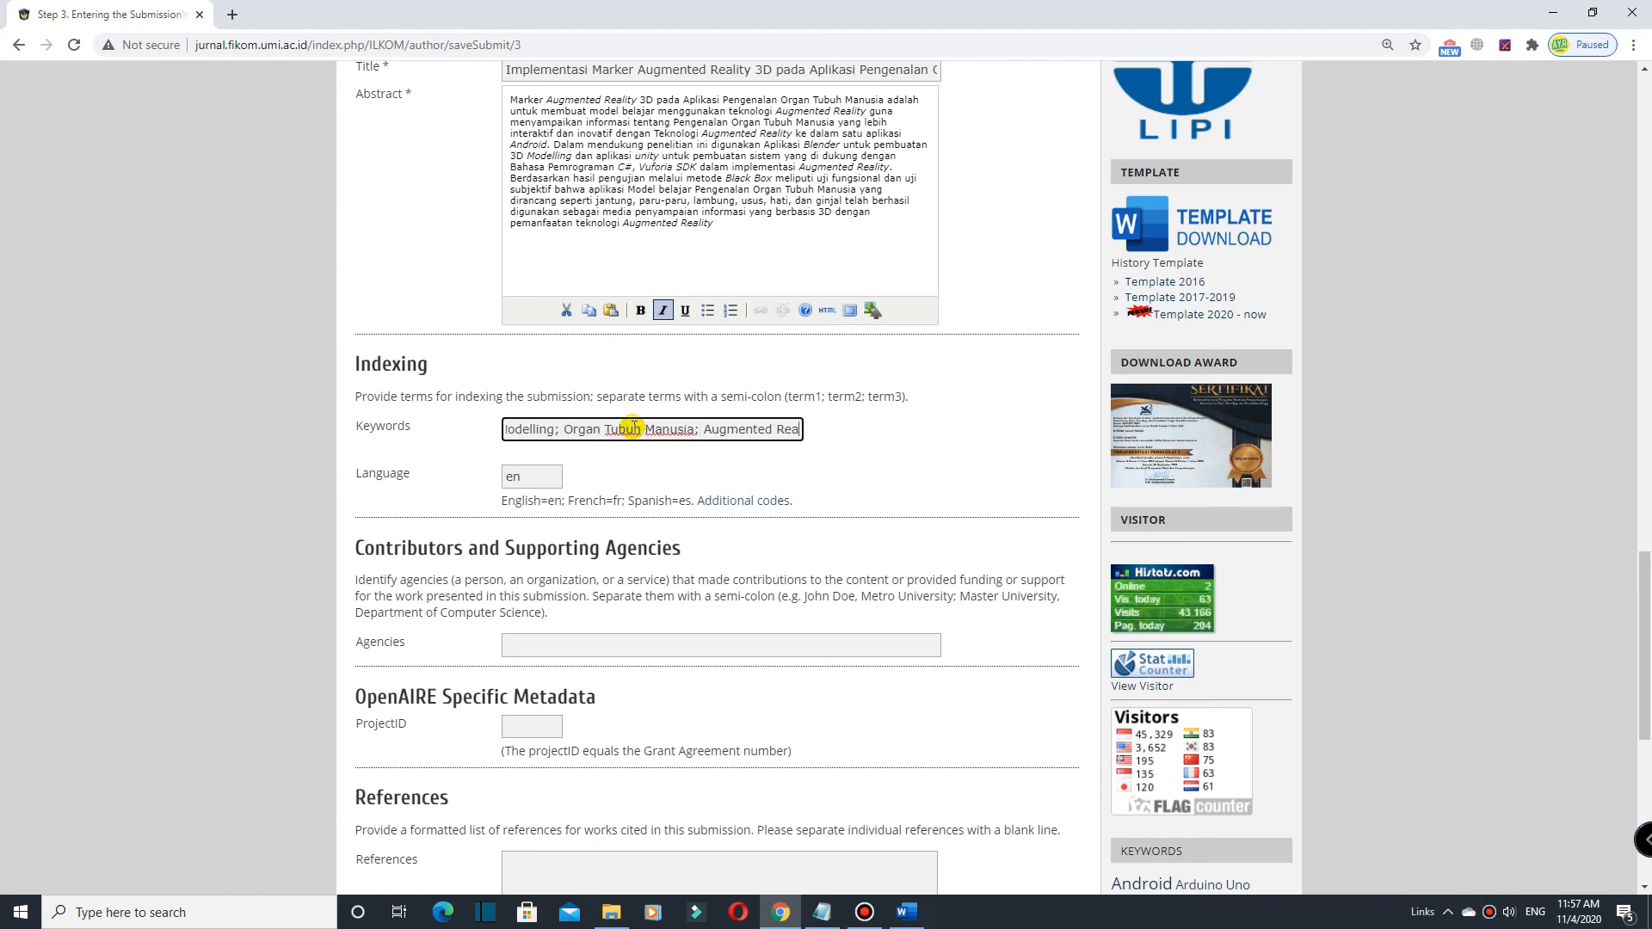
scroll(698, 422, "down", 4)
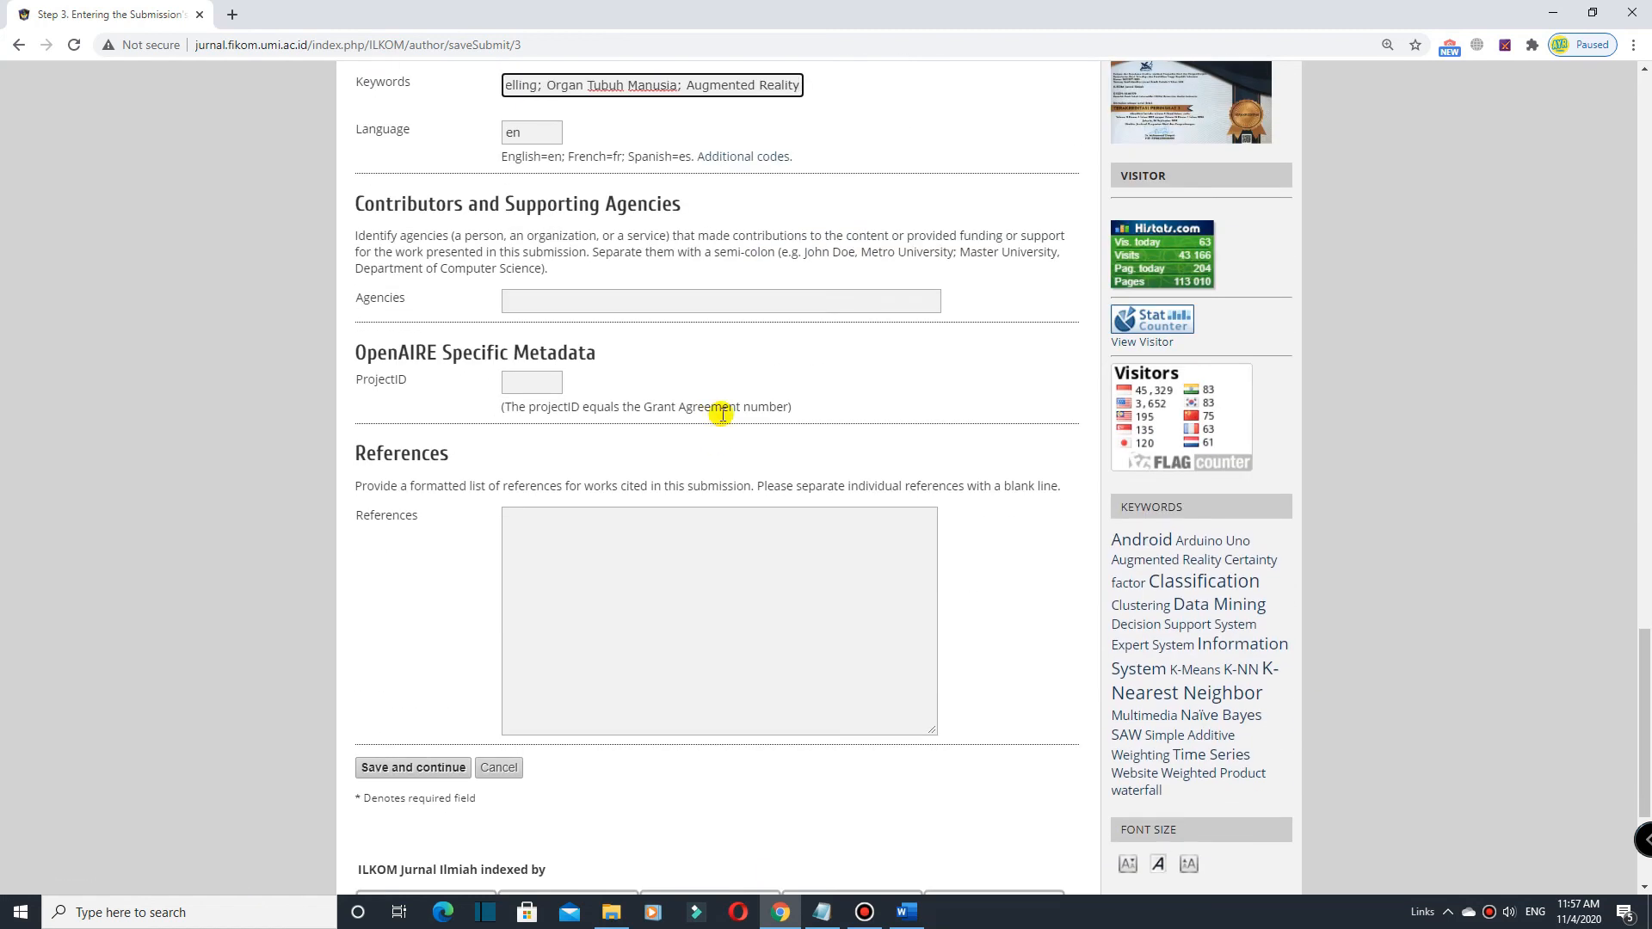
Step: Paste the manuscript's numbered reference list into the References field and check the entries through to the end
left_click(616, 546)
key("ctrl+v")
scroll(659, 548, "up", 5)
scroll(659, 547, "up", 7)
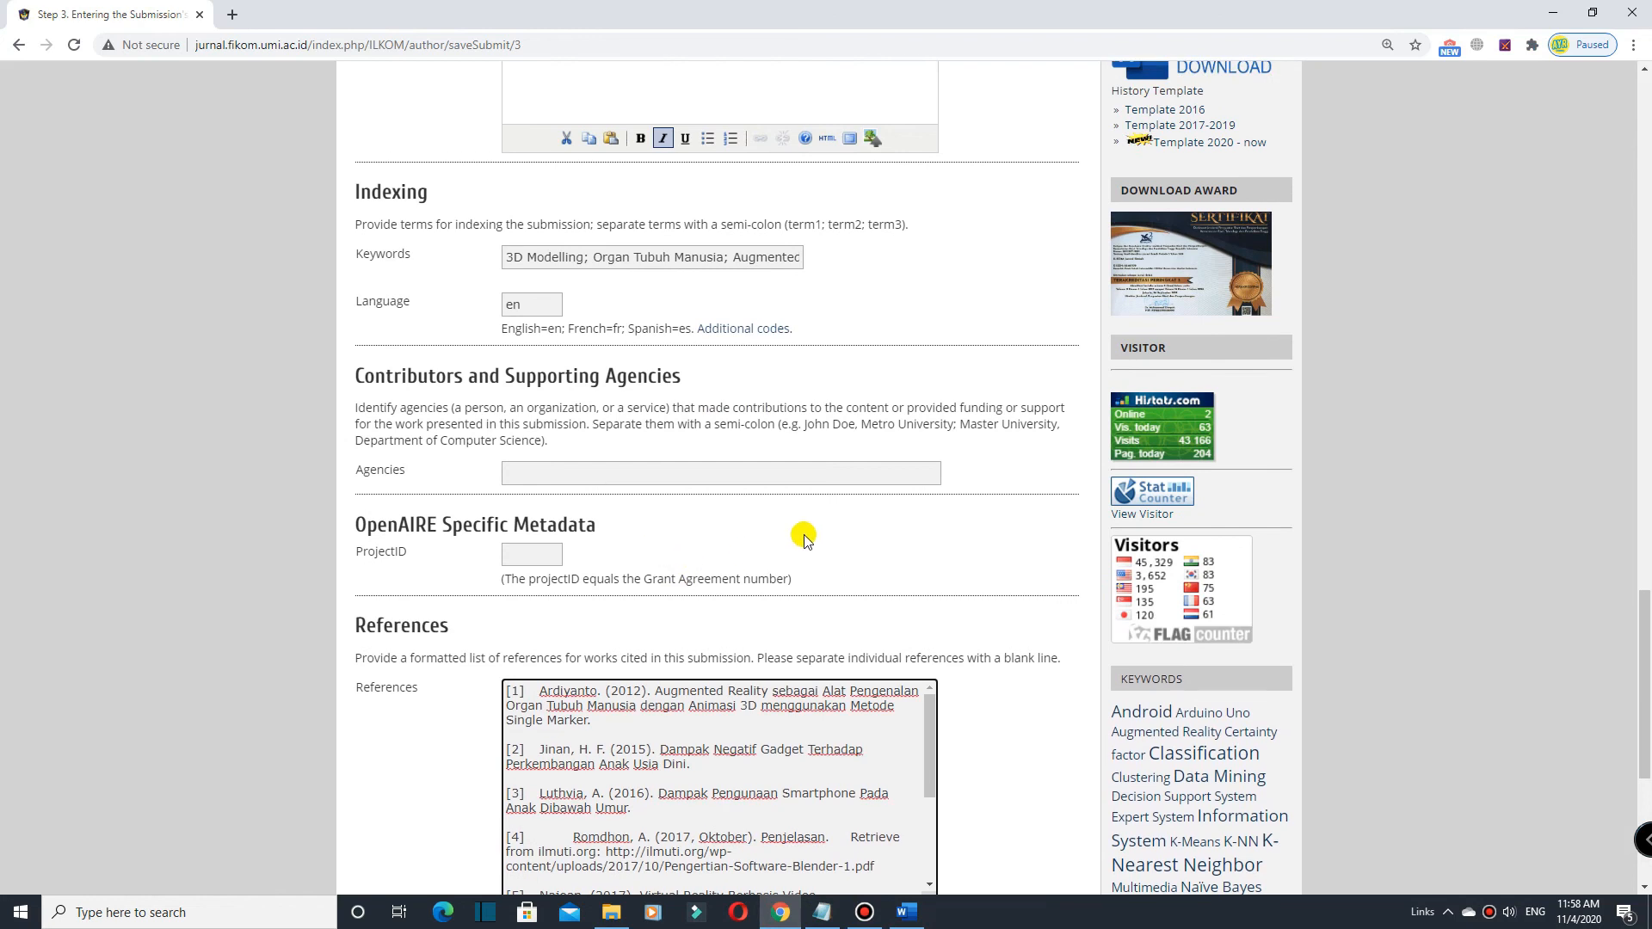
scroll(919, 535, "down", 6)
scroll(921, 529, "down", 4)
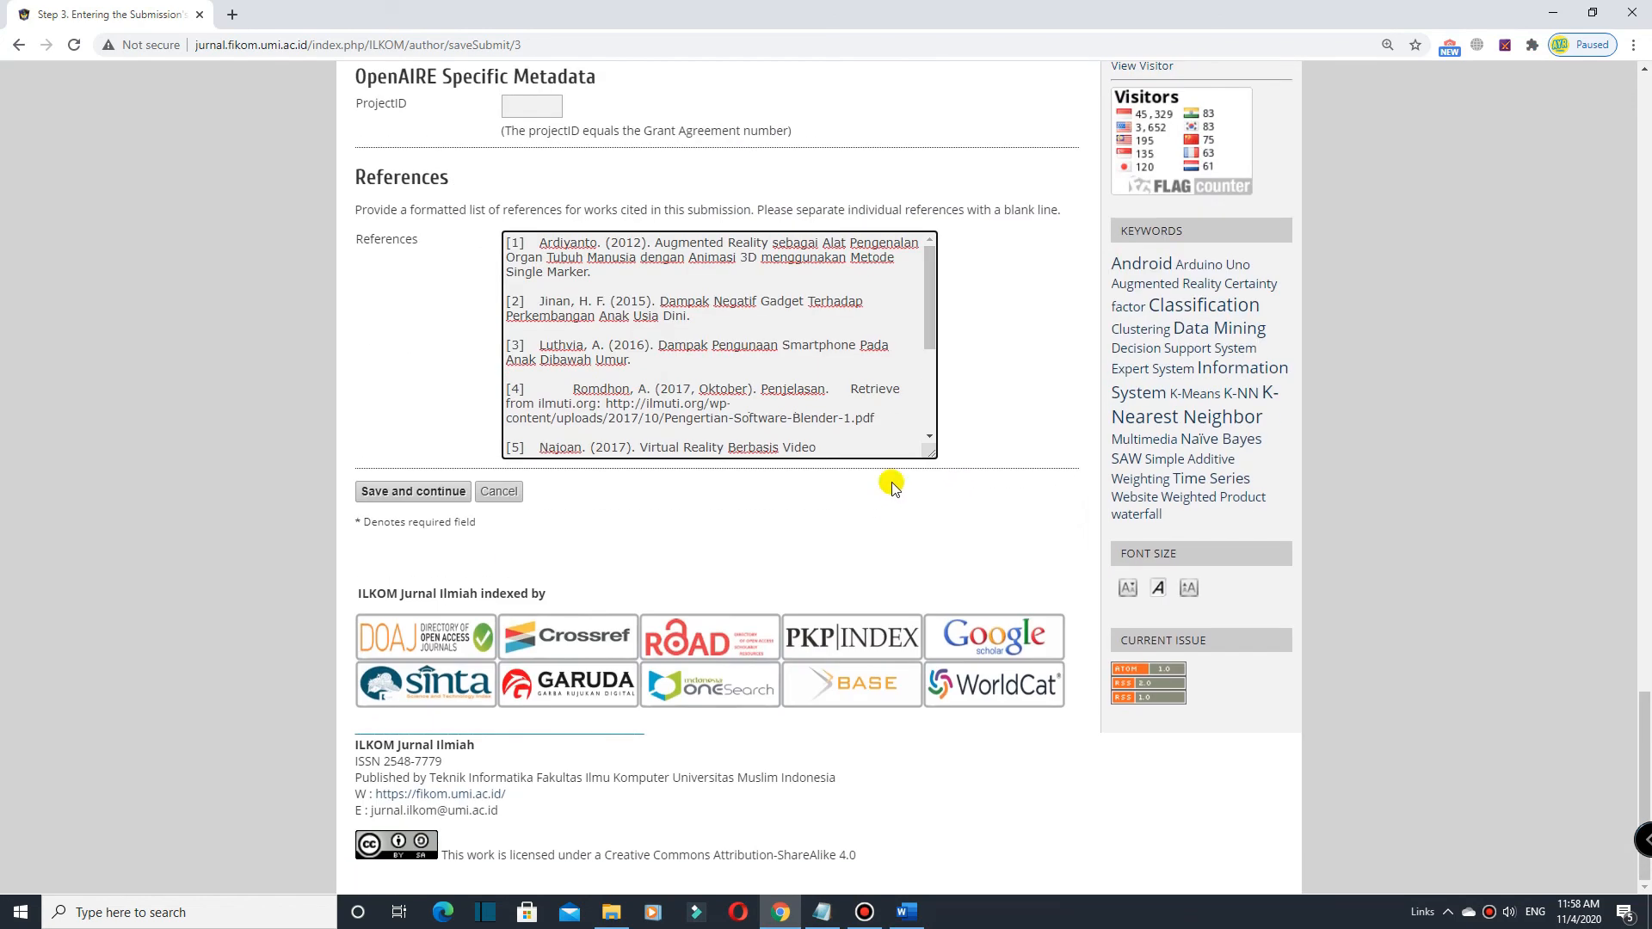
scroll(876, 413, "down", 2)
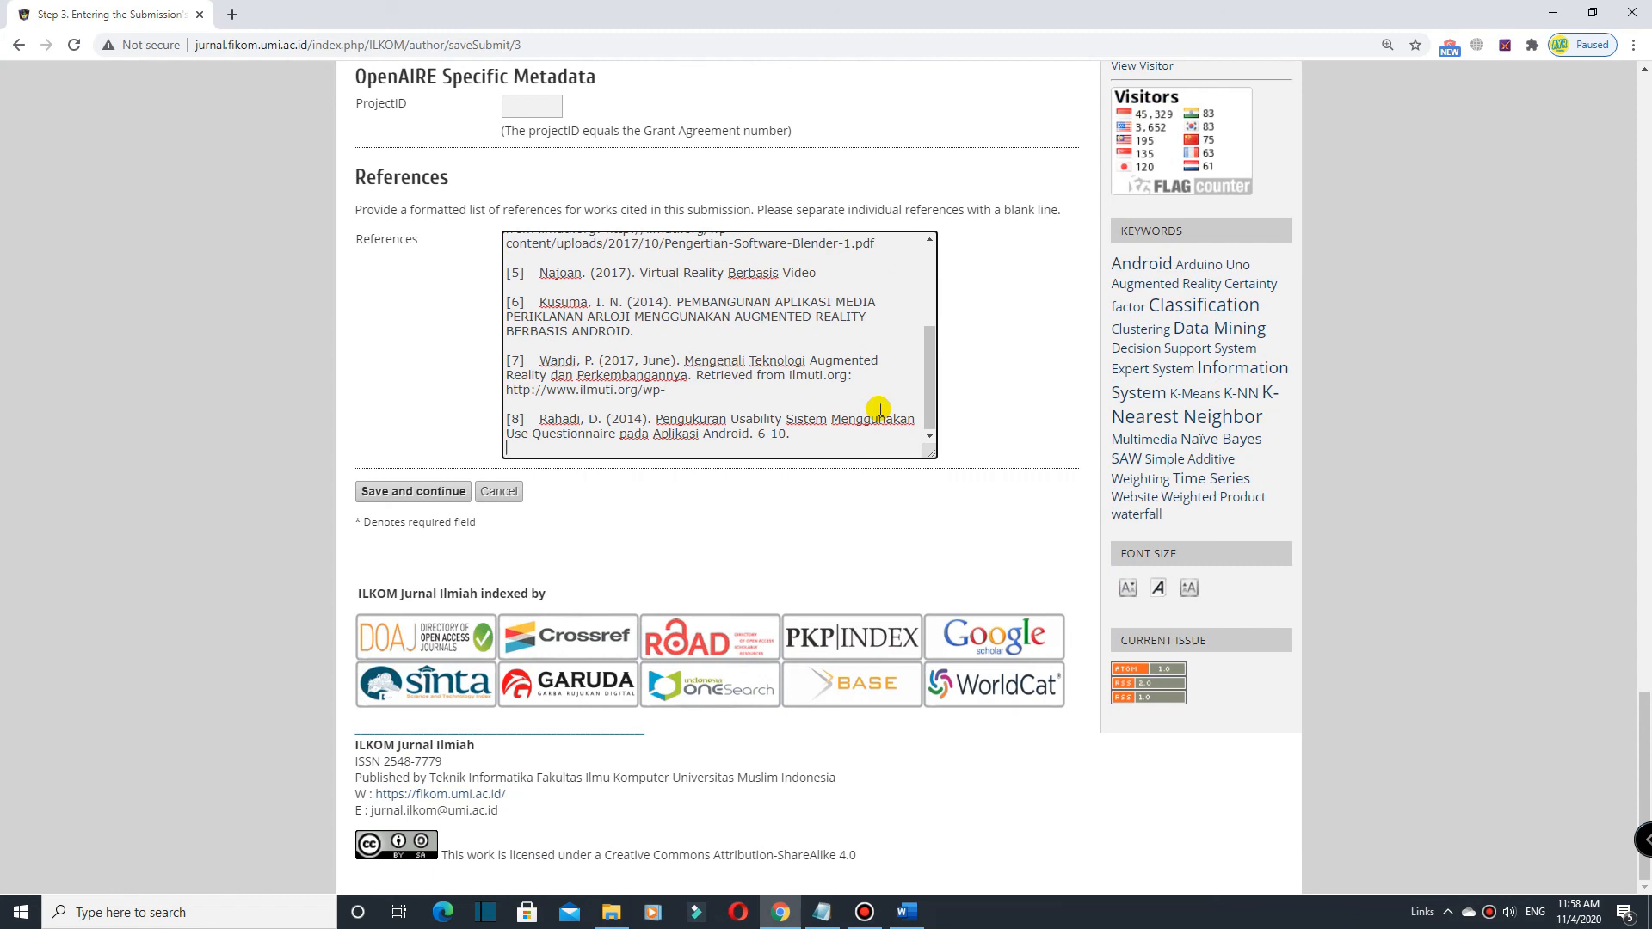
Step: Save the metadata and complete the submission without adding any supplementary files
left_click(455, 497)
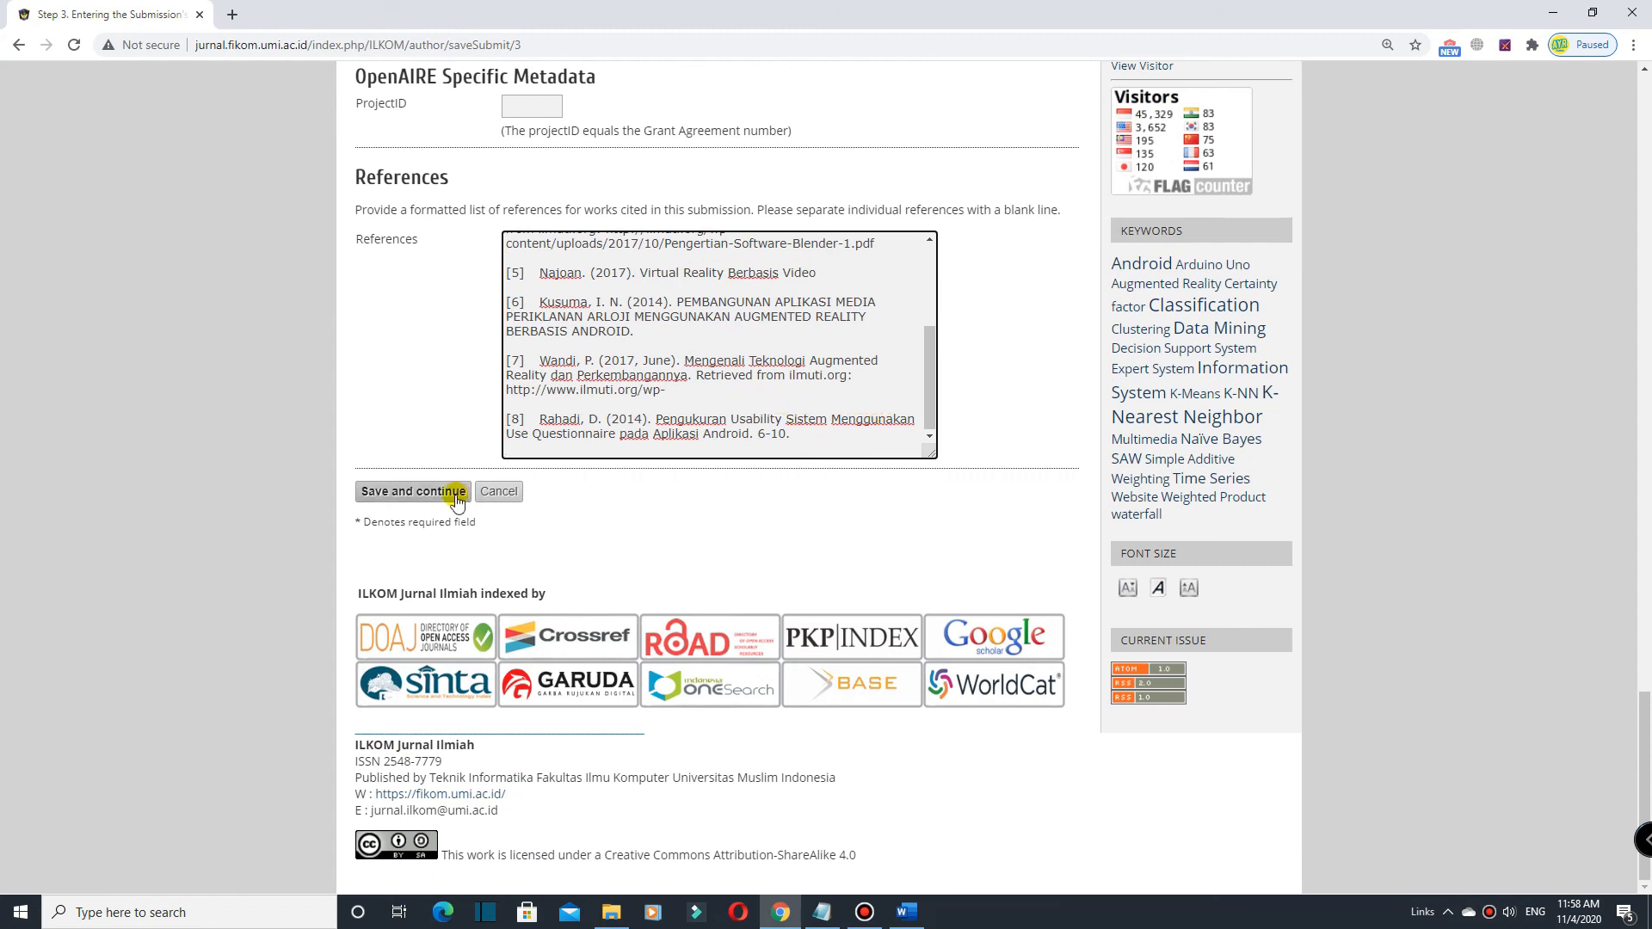
left_click(455, 498)
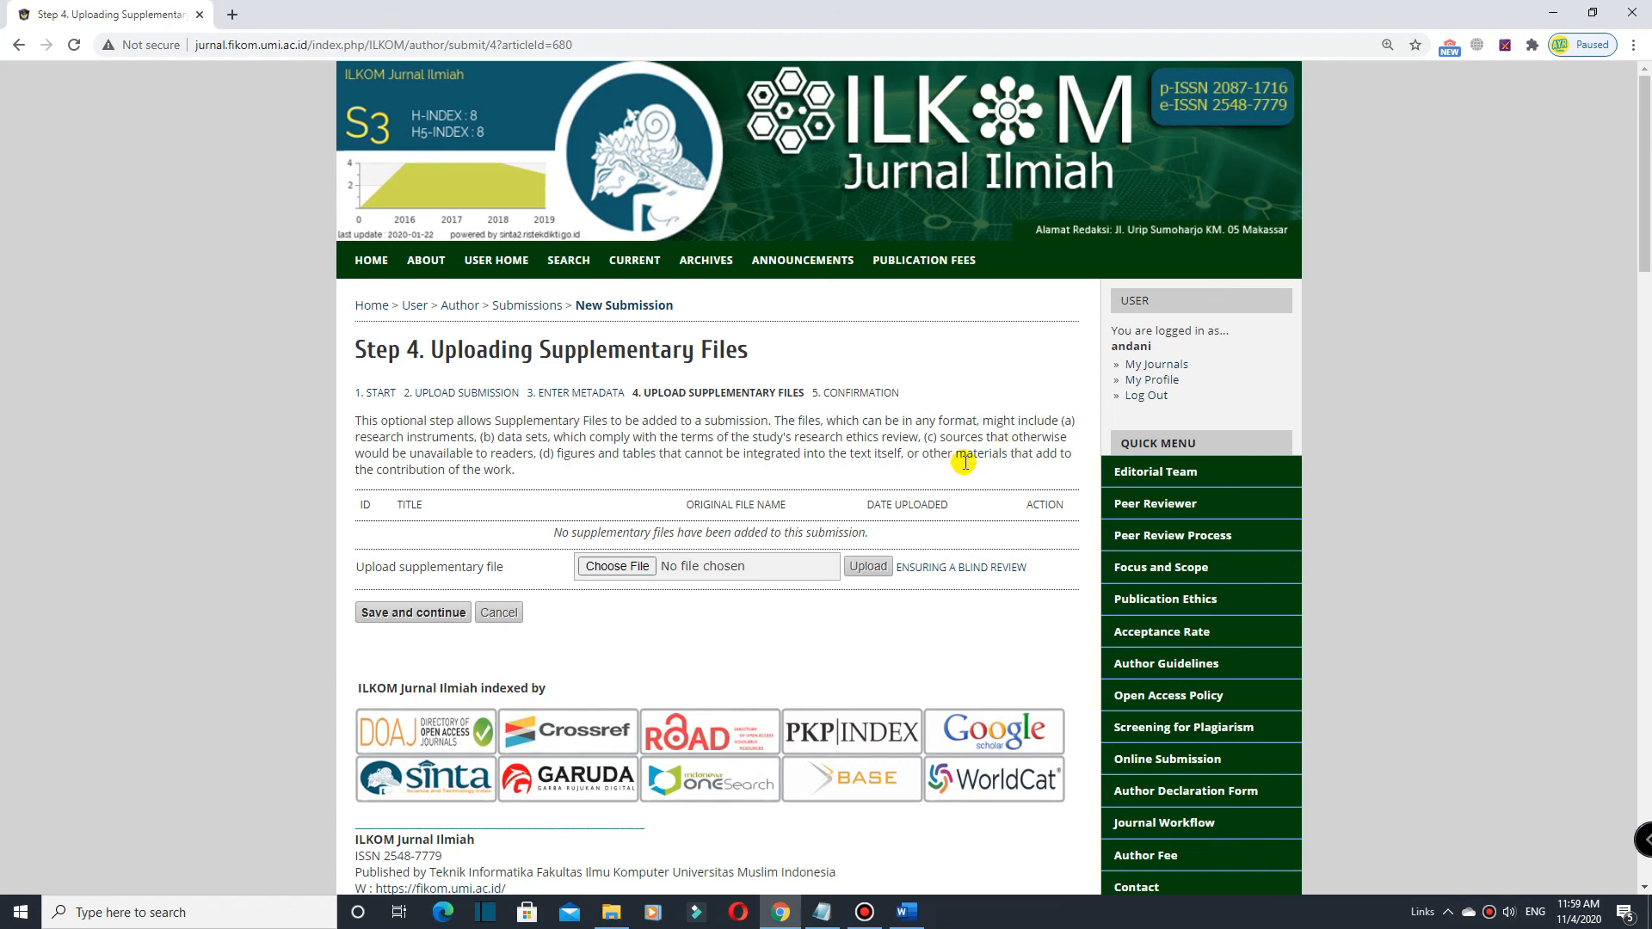
left_click(436, 613)
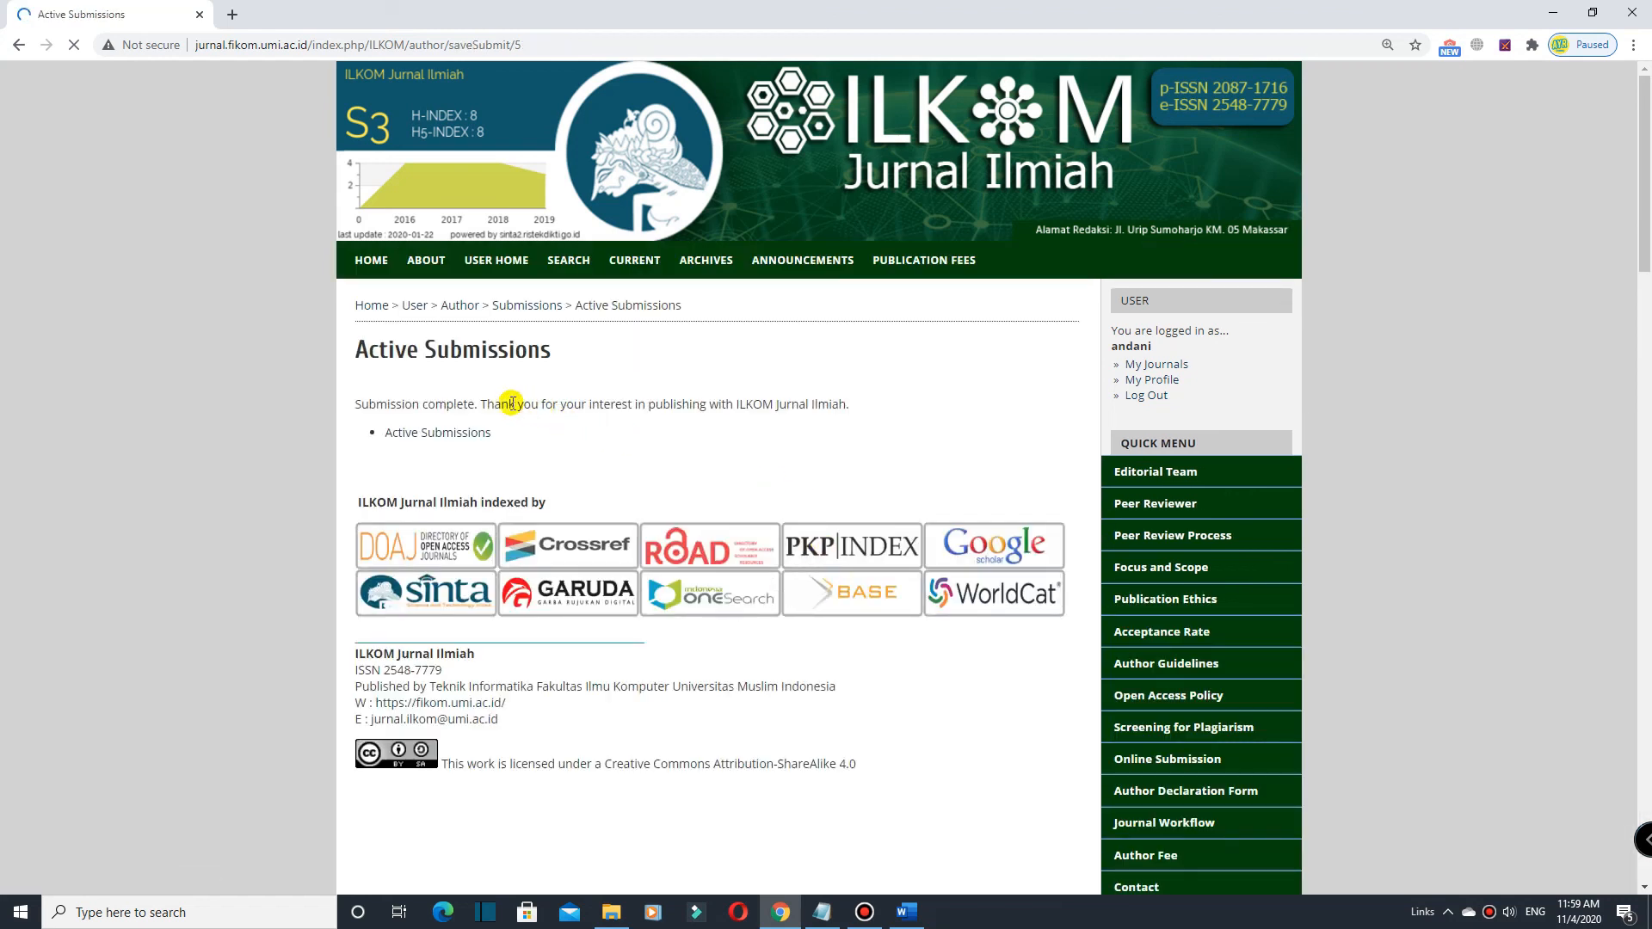
Step: Open the list of active submissions and check the status of the submitted manuscript
left_click(455, 433)
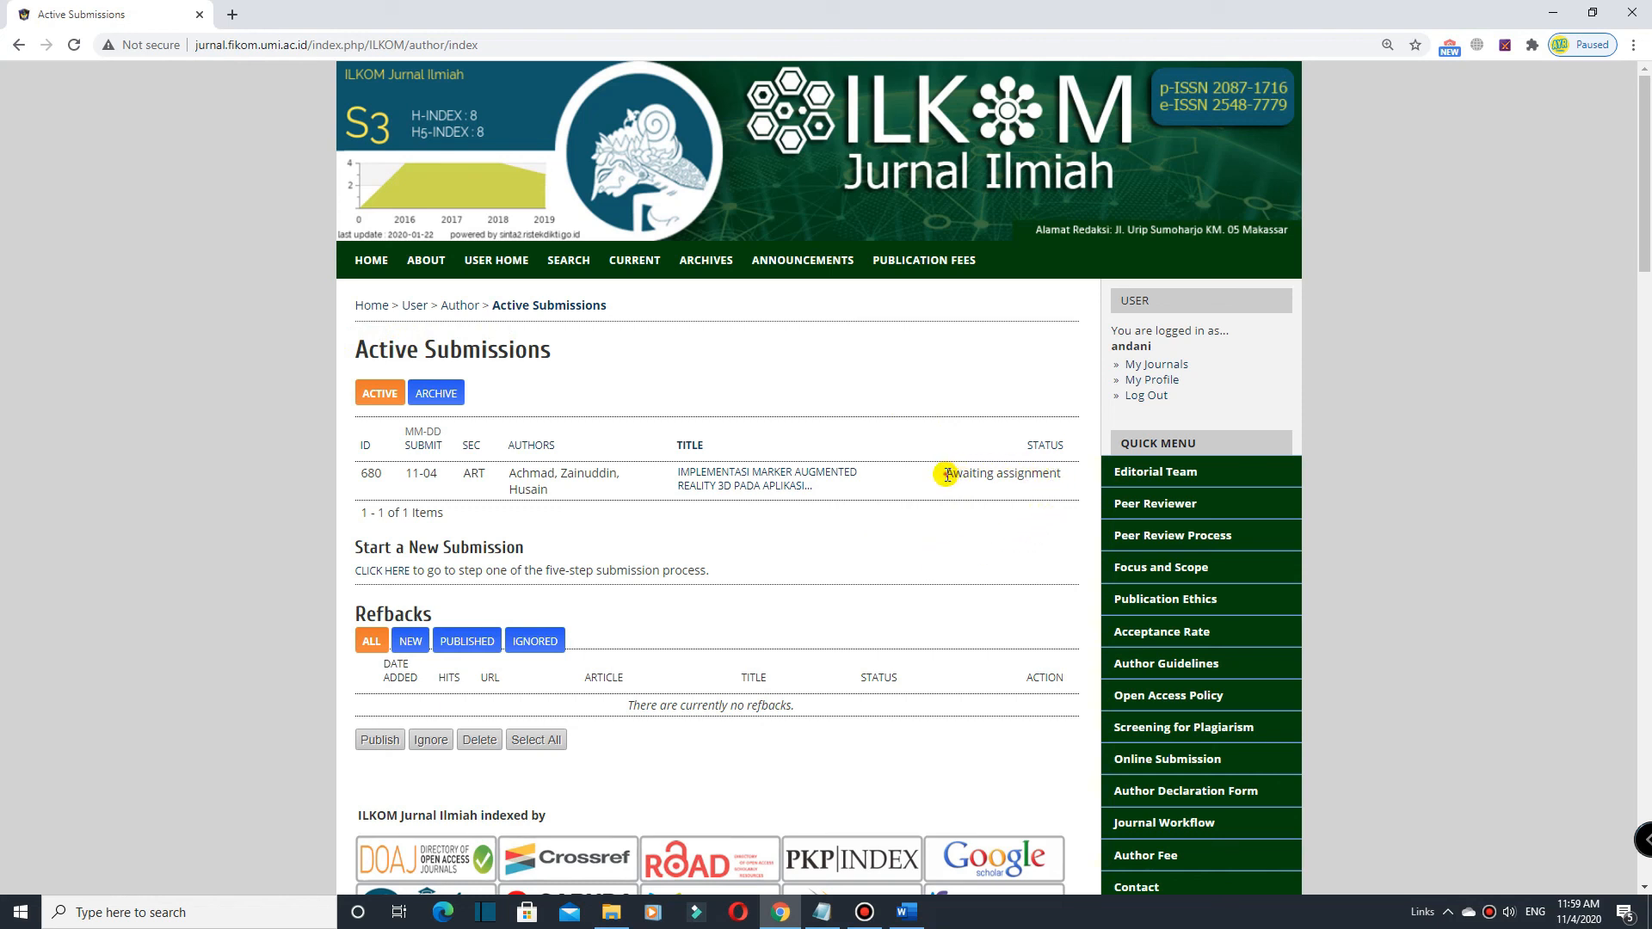
left_click_drag(957, 474, 1051, 474)
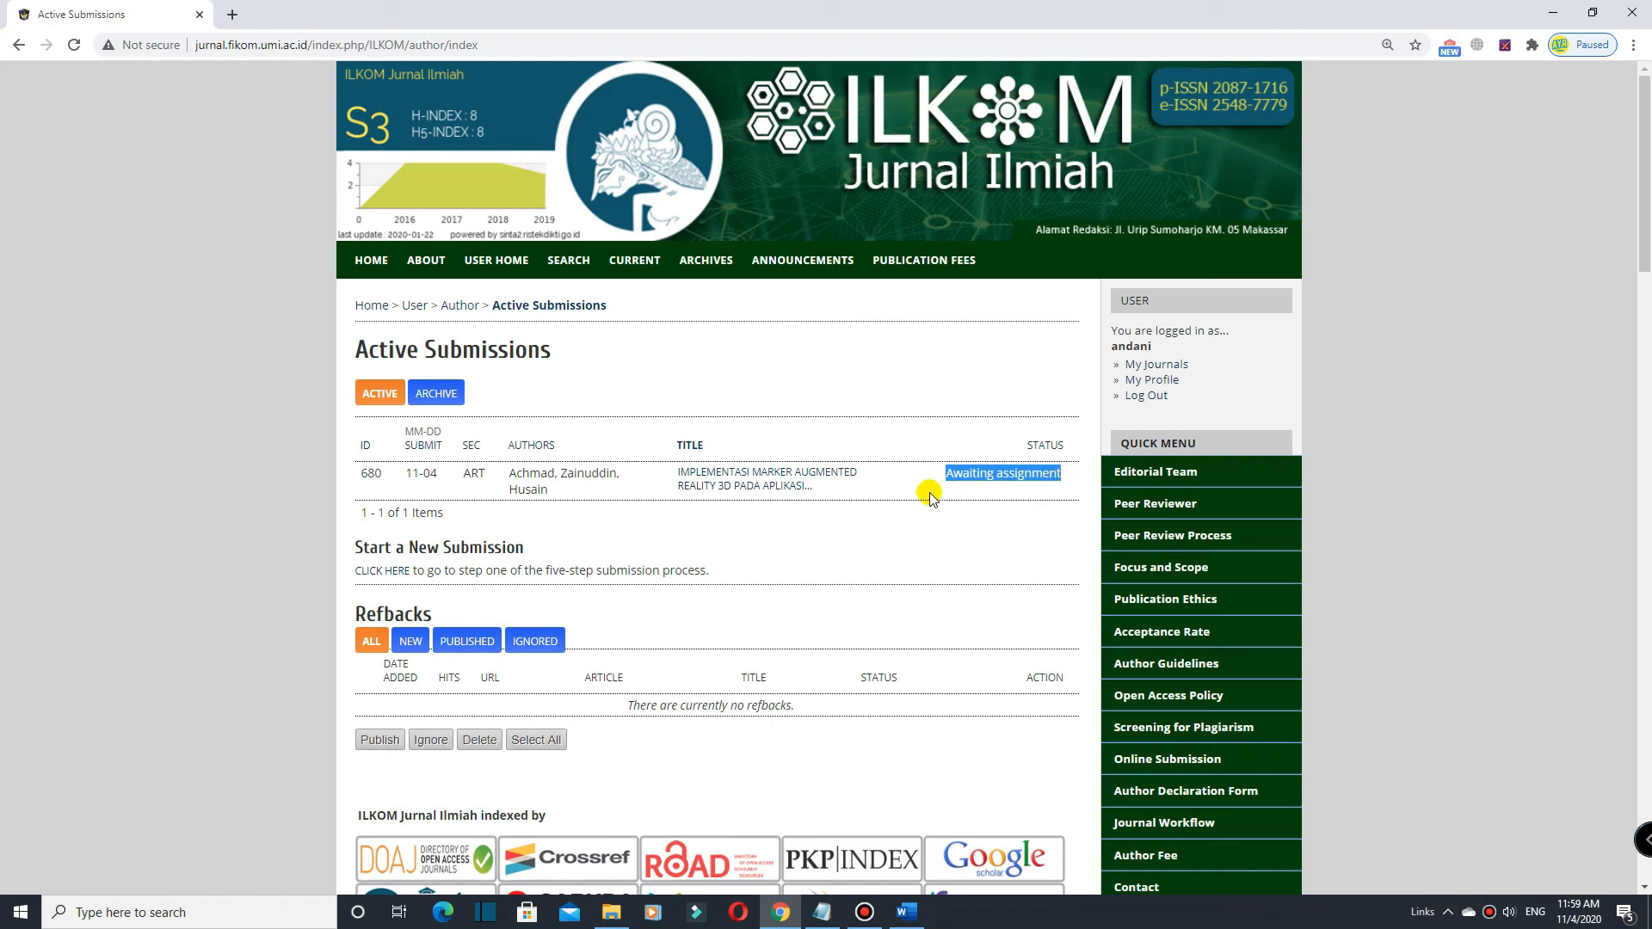
left_click(830, 535)
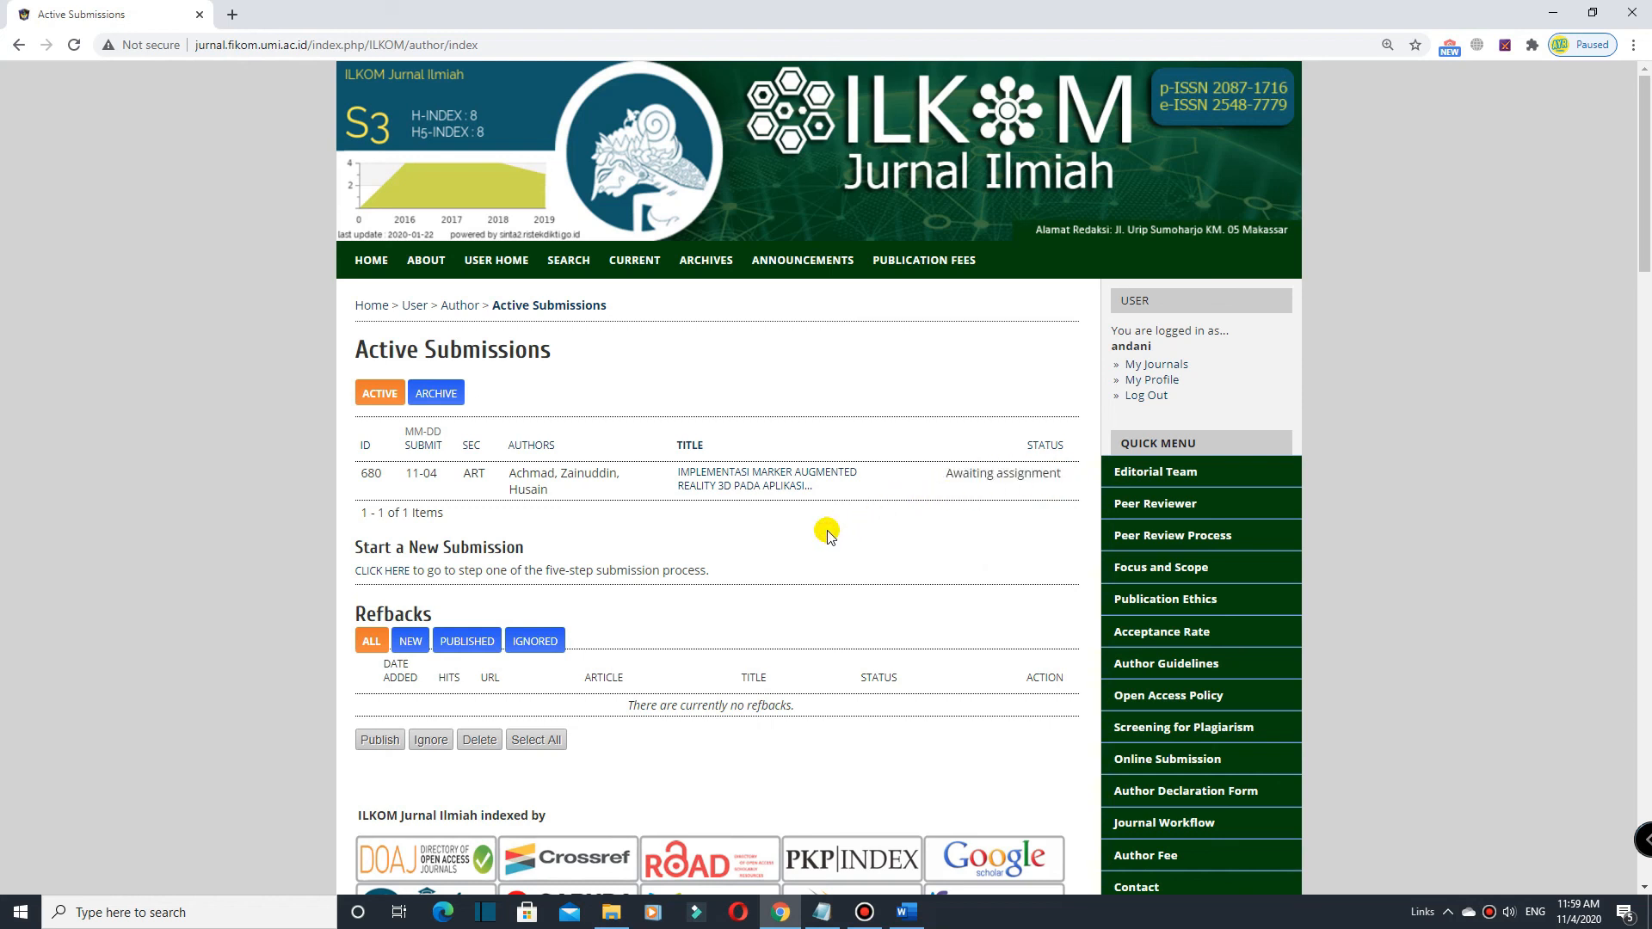